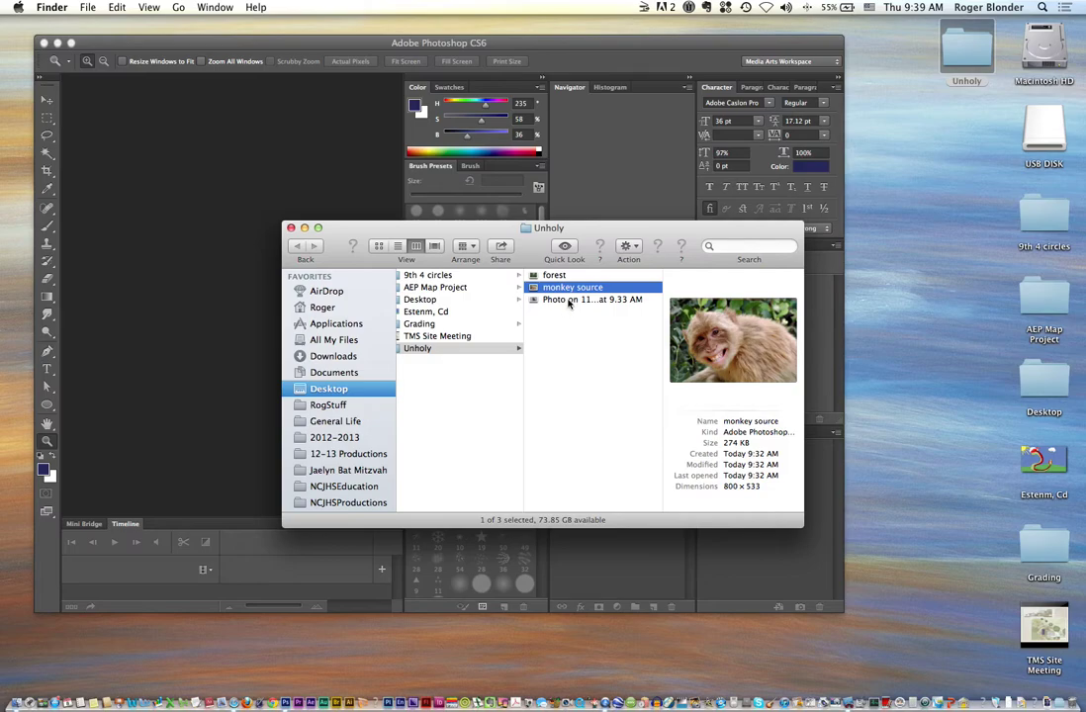
# Rename the dated portrait photo in the Unholy folder with the person's surname and move the folder window aside
pyautogui.click(569, 301)
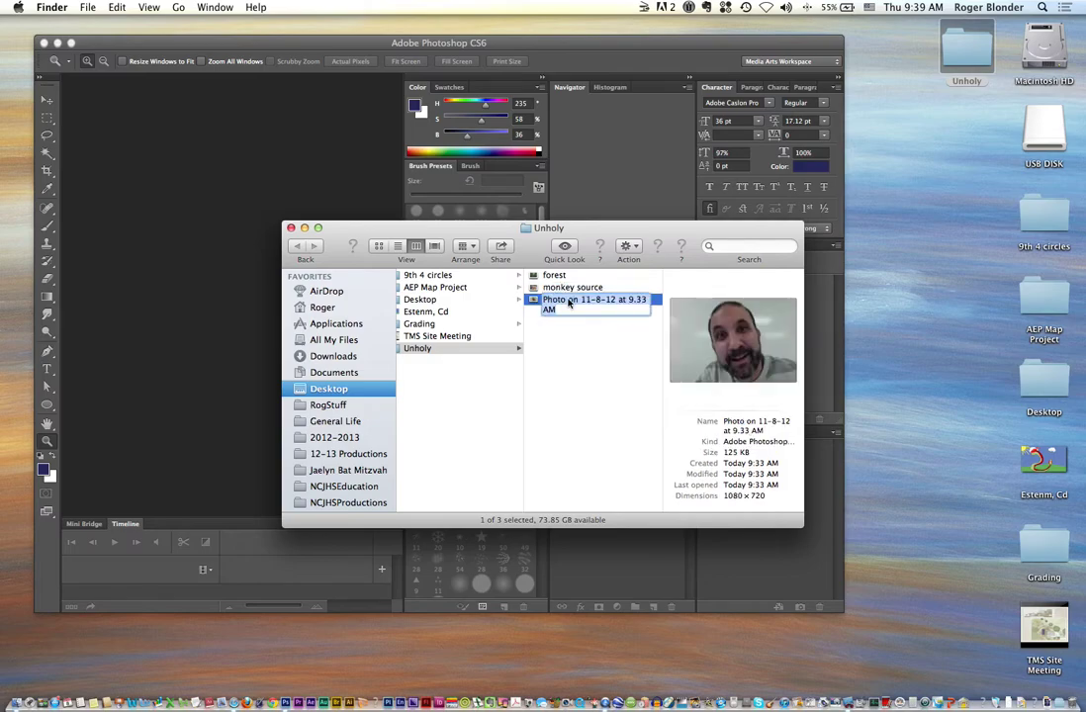
pyautogui.write('blonder')
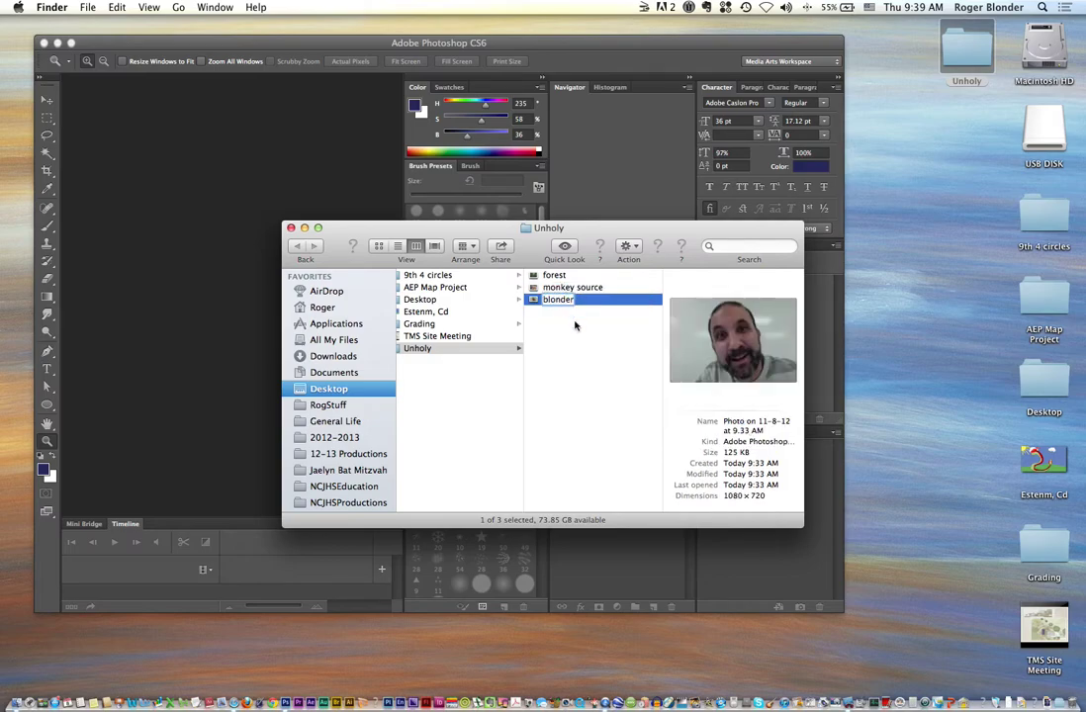
pyautogui.click(575, 326)
pyautogui.moveTo(580, 234); pyautogui.dragTo(829, 222)
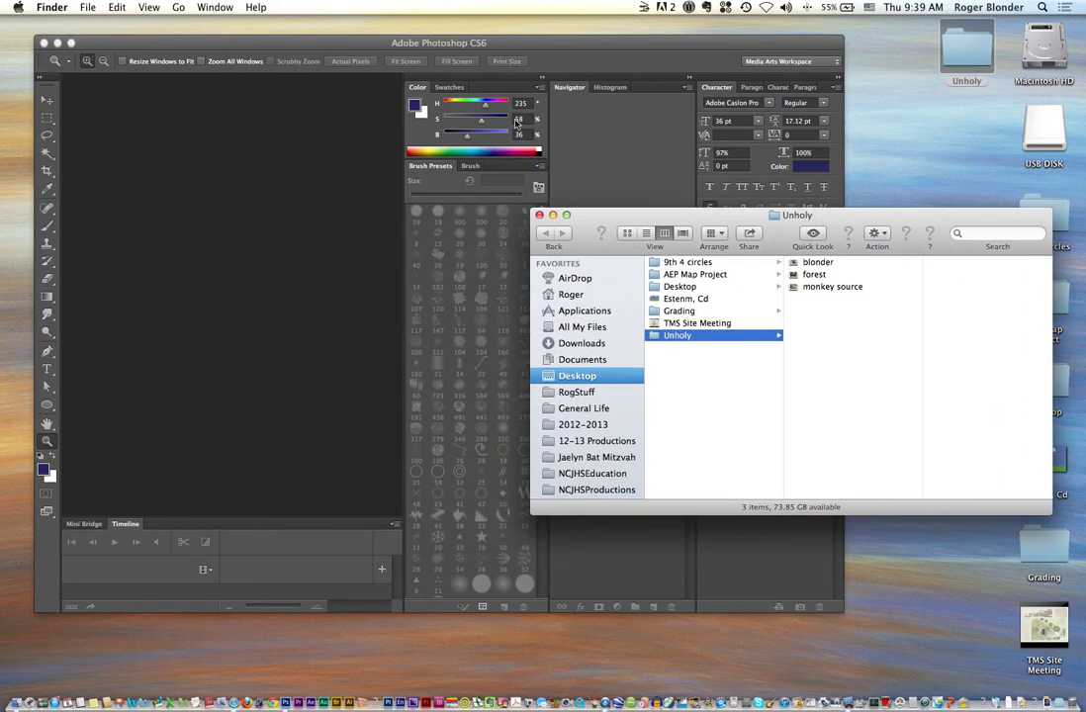
# Switch to Photoshop and create a white 848 × 480 pixel, 72 ppi document named with the author's surname, initial and "_unh"
pyautogui.click(376, 191)
pyautogui.moveTo(400, 39); pyautogui.dragTo(383, 43)
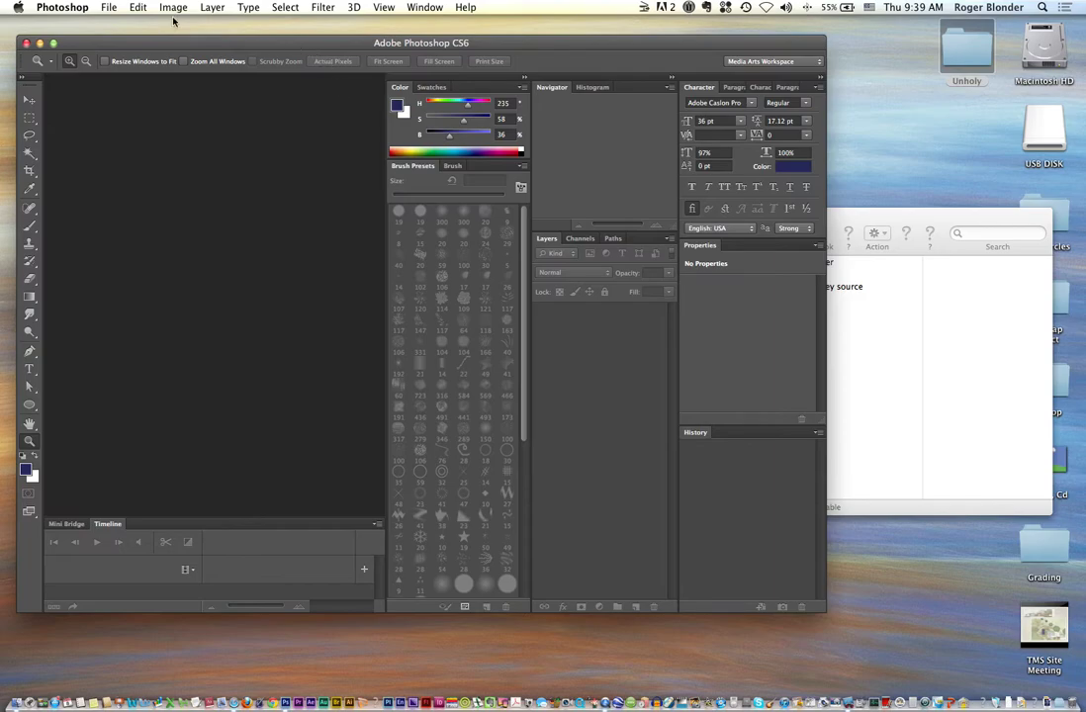
pyautogui.click(109, 7)
pyautogui.click(108, 23)
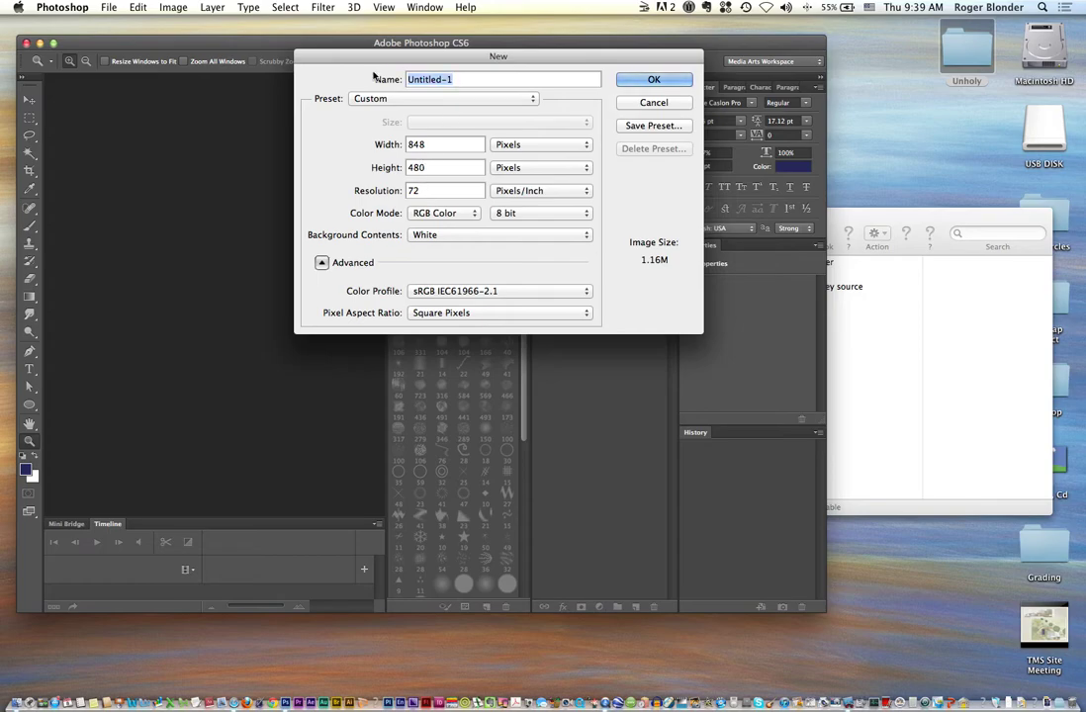
pyautogui.write('monkey me=')
pyautogui.press('BackSpace')
pyautogui.press('BackSpace')
pyautogui.press('BackSpace')
pyautogui.press('BackSpace')
pyautogui.press('BackSpace')
pyautogui.press('BackSpace')
pyautogui.press('BackSpace')
pyautogui.press('BackSpace')
pyautogui.press('BackSpace')
pyautogui.press('BackSpace')
pyautogui.write('blonderR_unh')
pyautogui.press('Return')
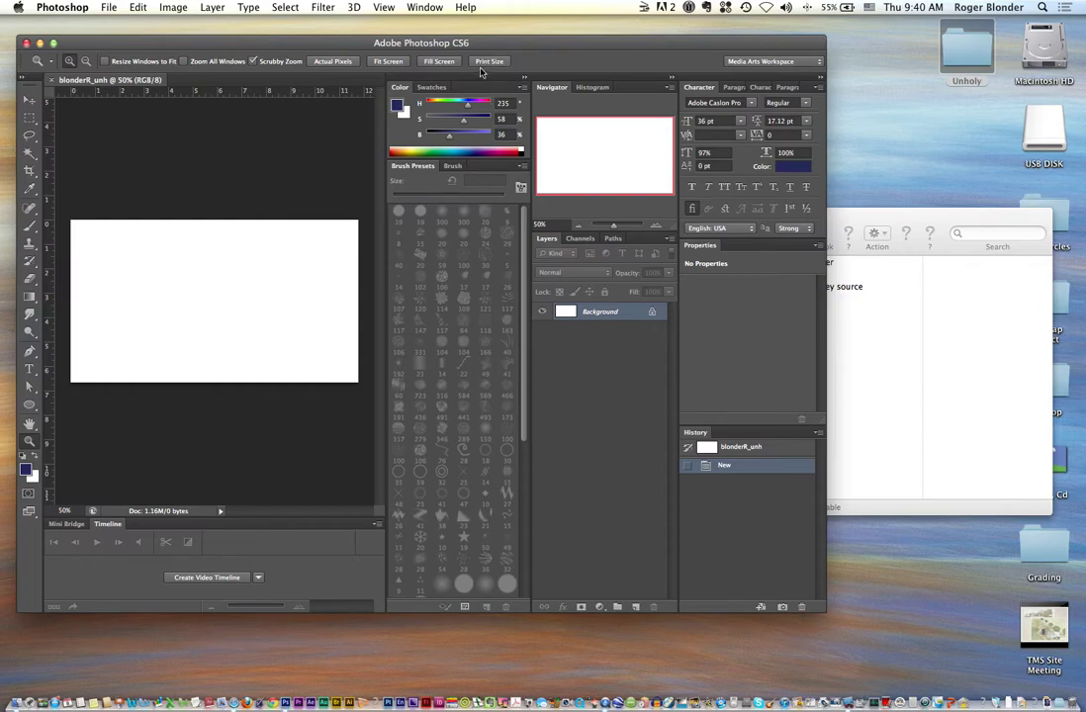
# Reset the Media Arts Workspace and enlarge the application window
pyautogui.click(424, 7)
pyautogui.moveTo(431, 37)
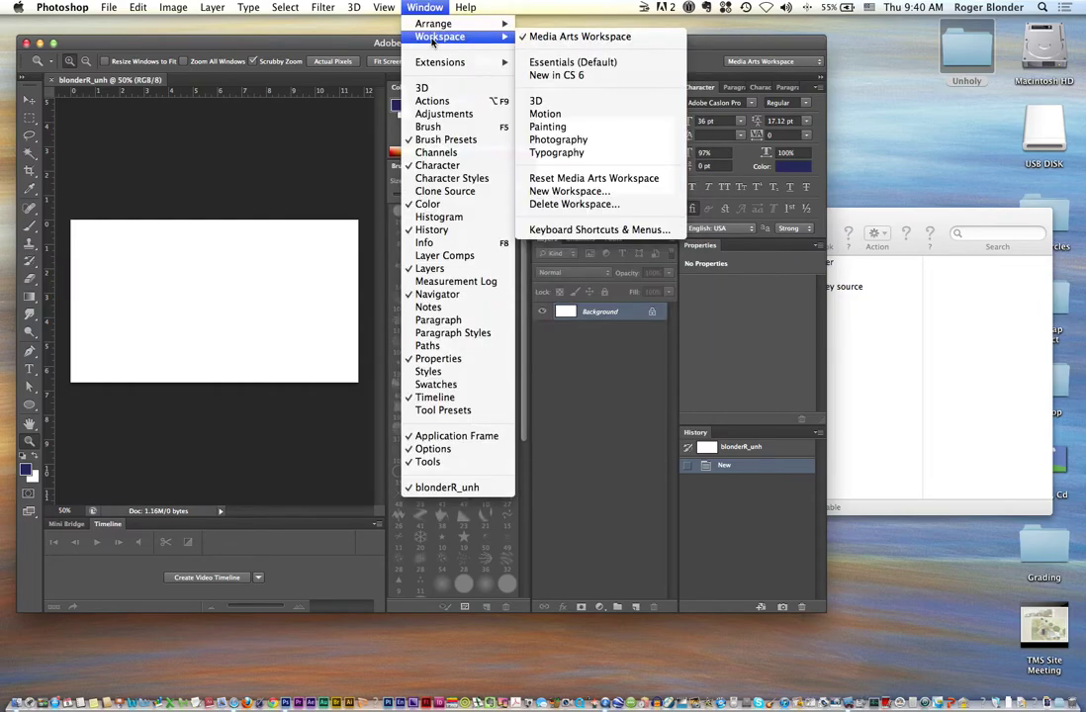
pyautogui.click(593, 178)
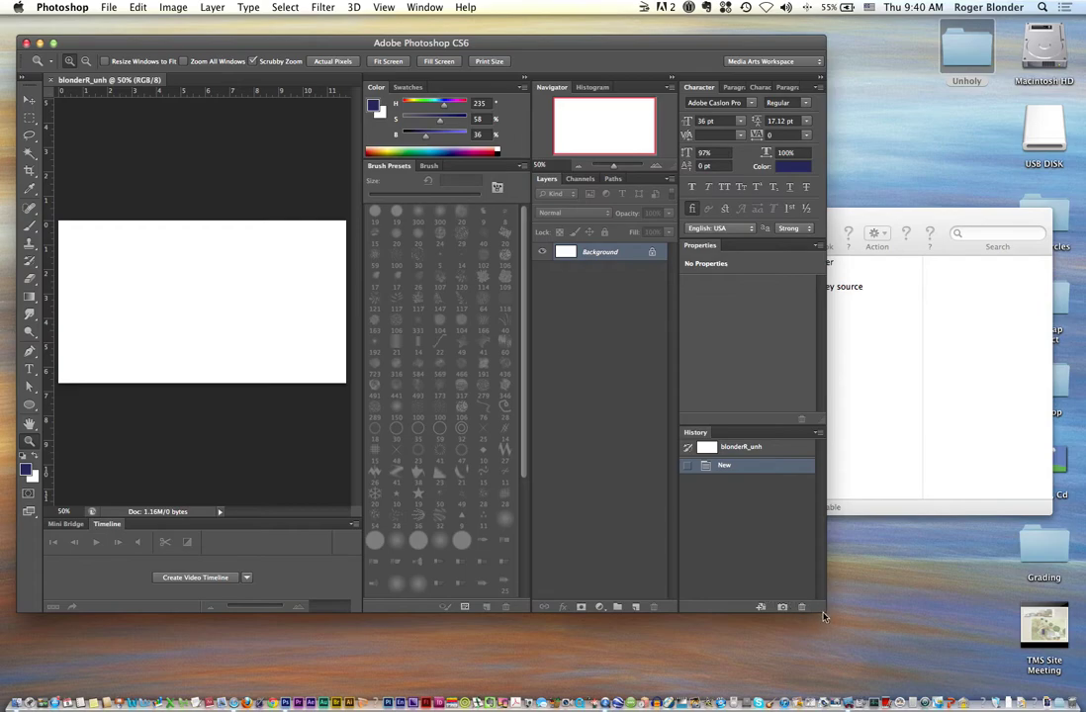
pyautogui.moveTo(823, 613); pyautogui.dragTo(975, 642)
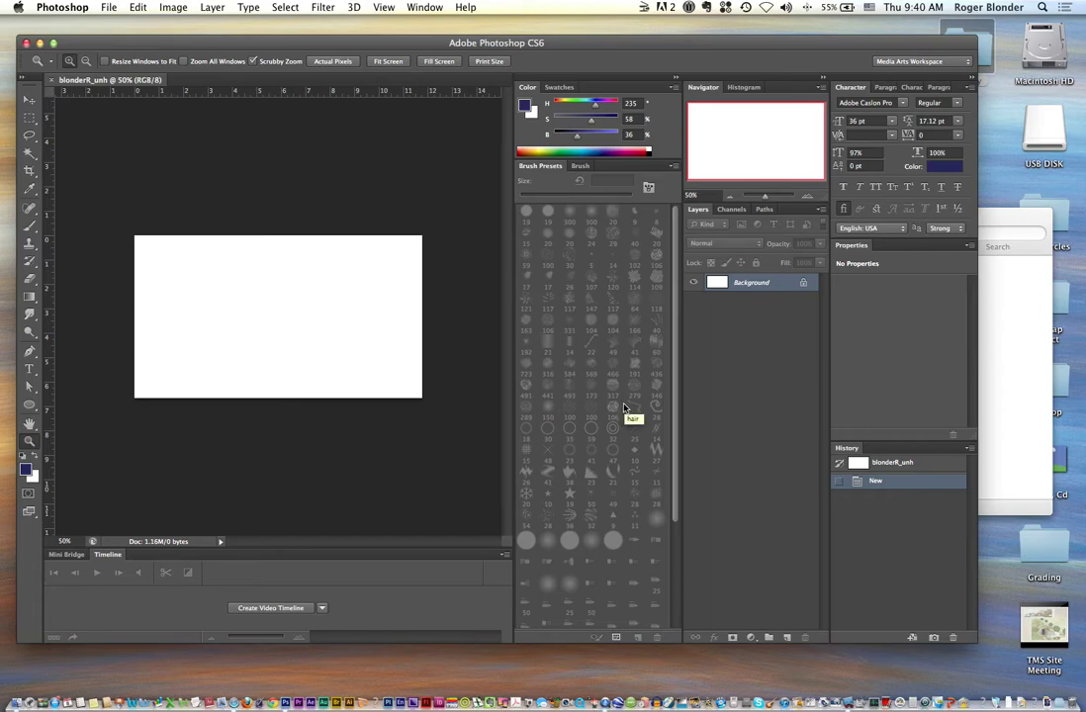
# Open all three source images from the Unholy folder on the Desktop
pyautogui.press('super+o')
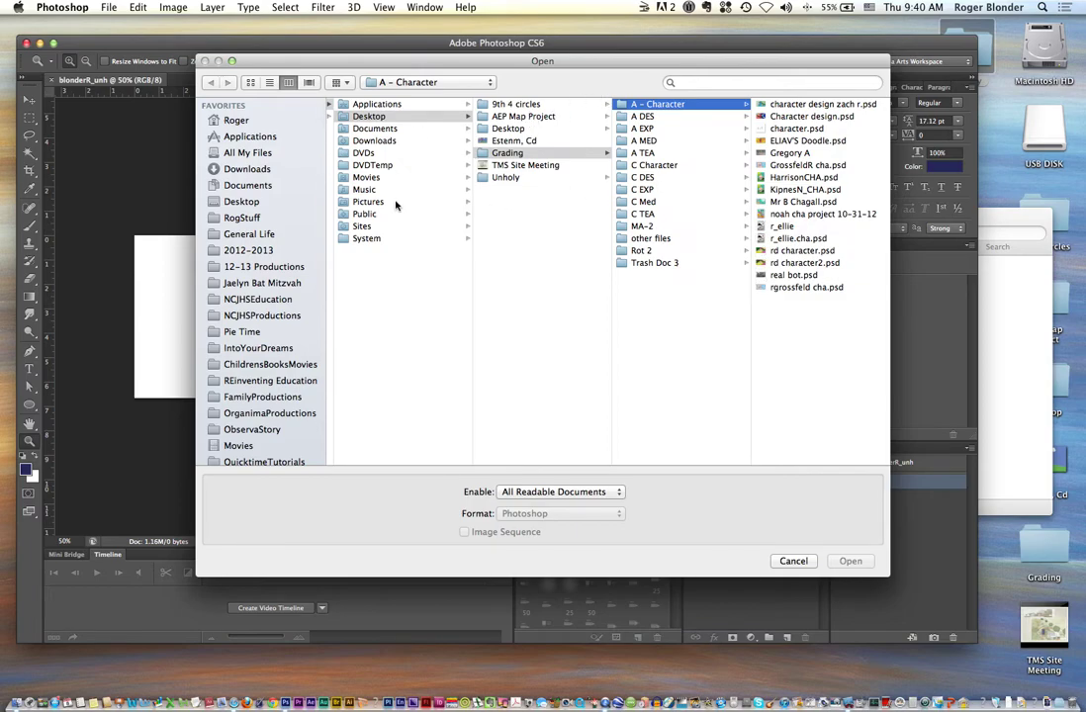
pyautogui.click(263, 203)
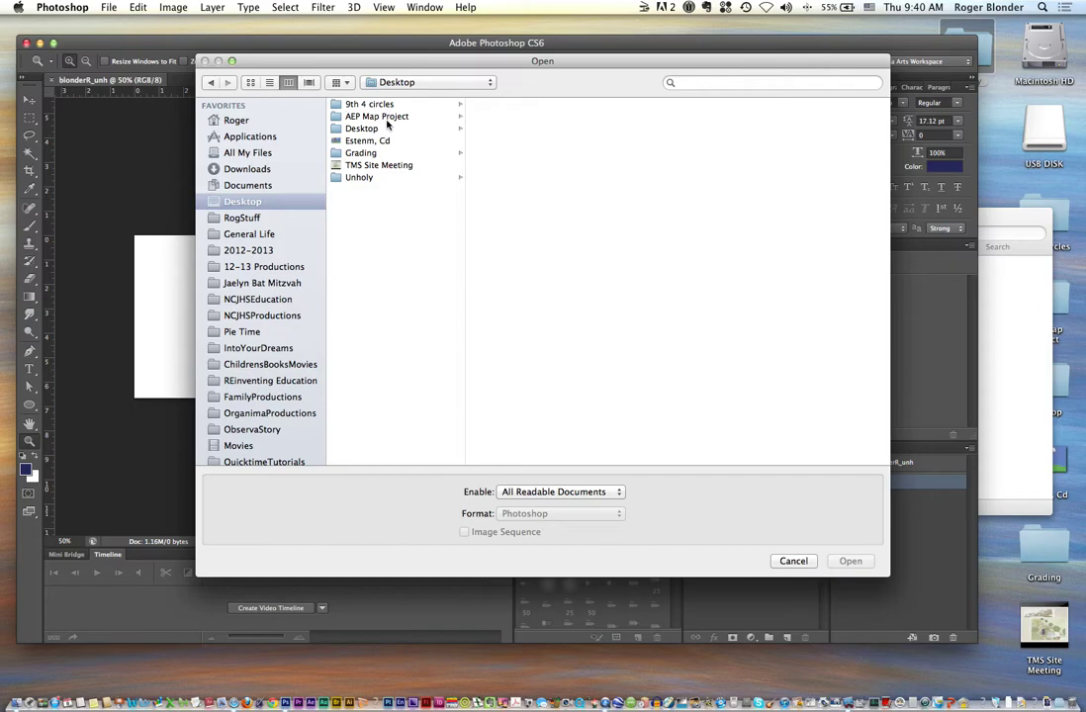
pyautogui.click(364, 178)
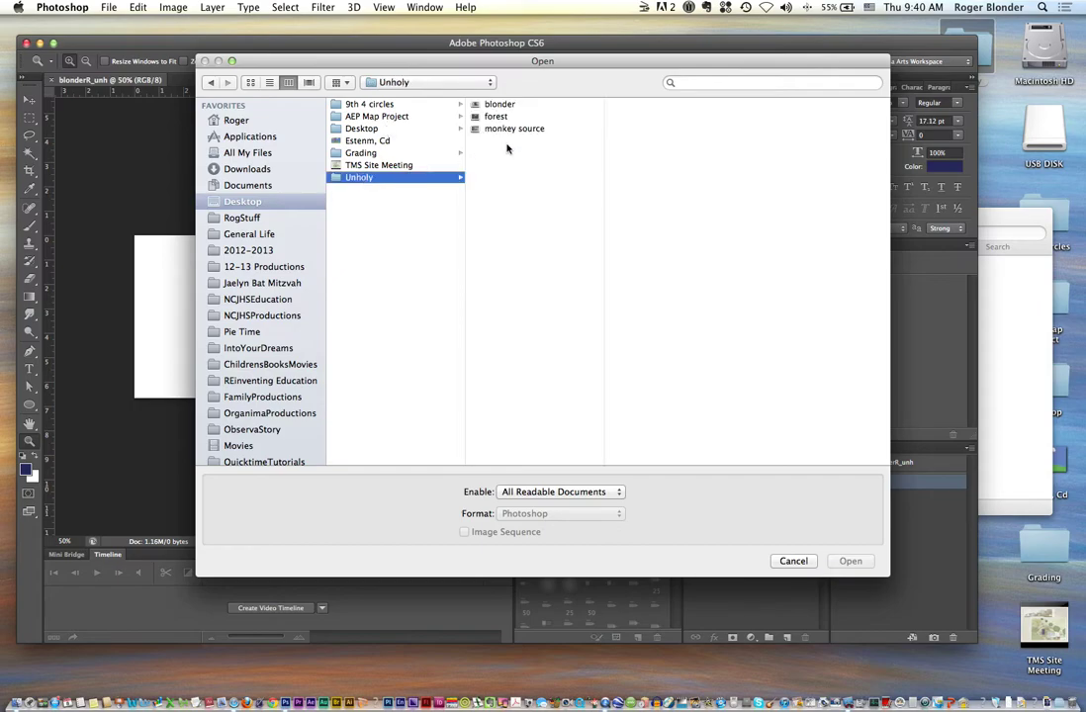
pyautogui.press('super+a')
pyautogui.click(858, 562)
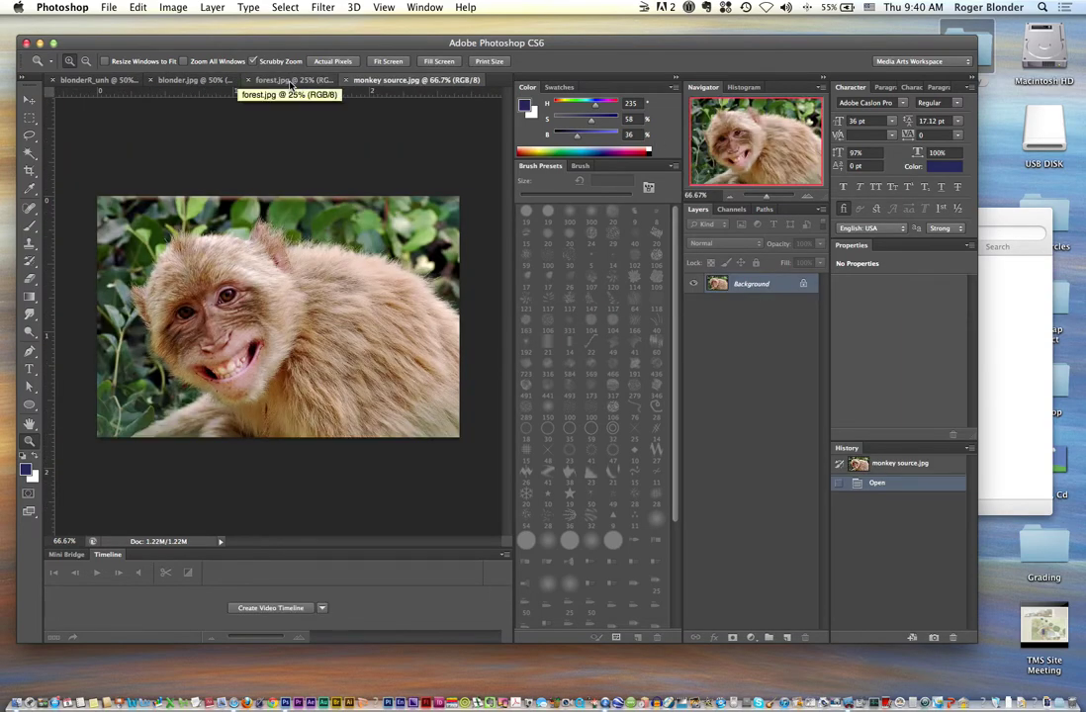
# Copy the entire forest.jpg image and paste it into the new blank document
pyautogui.click(290, 81)
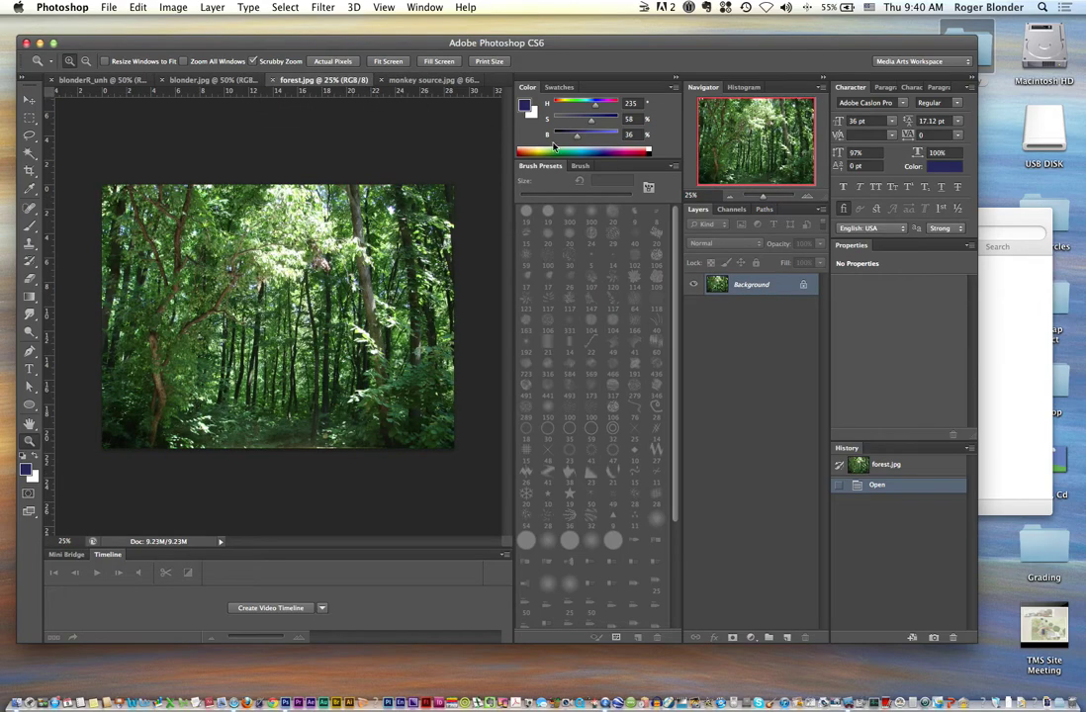
pyautogui.press('super+a')
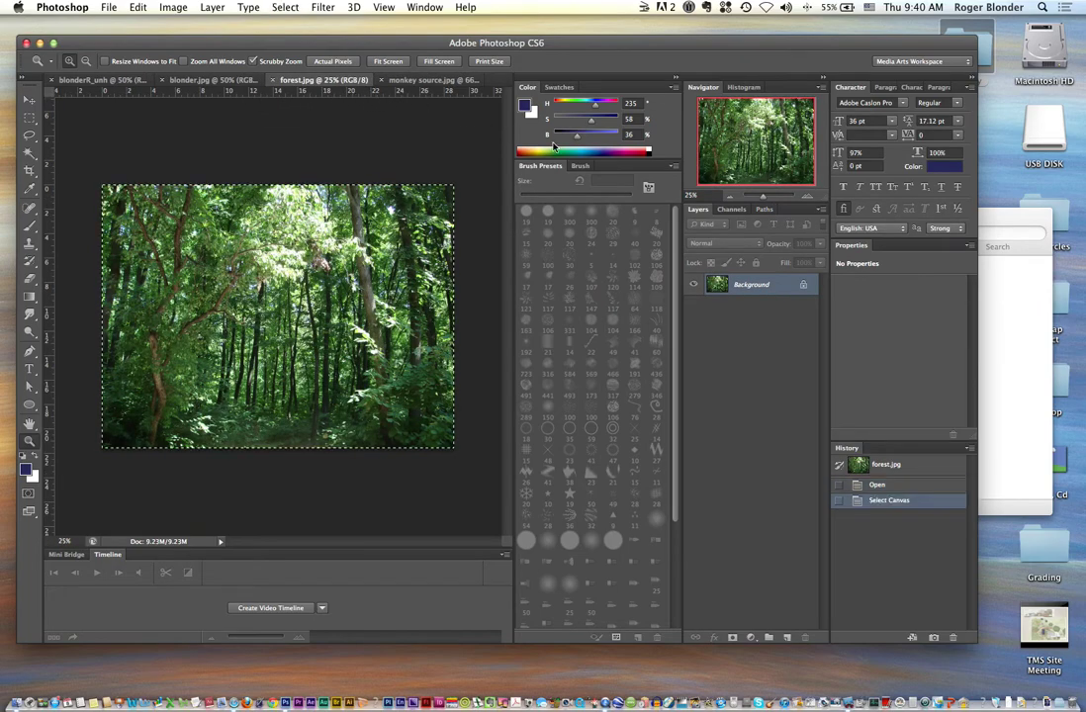
pyautogui.press('super+c')
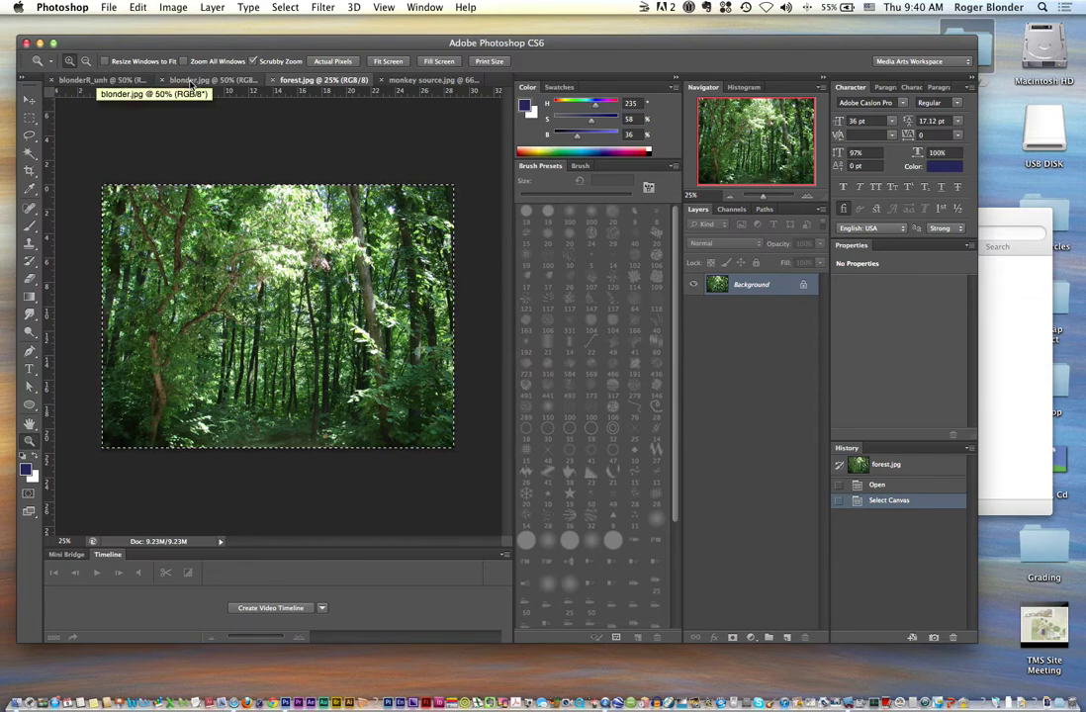
pyautogui.click(140, 81)
pyautogui.press('super+v')
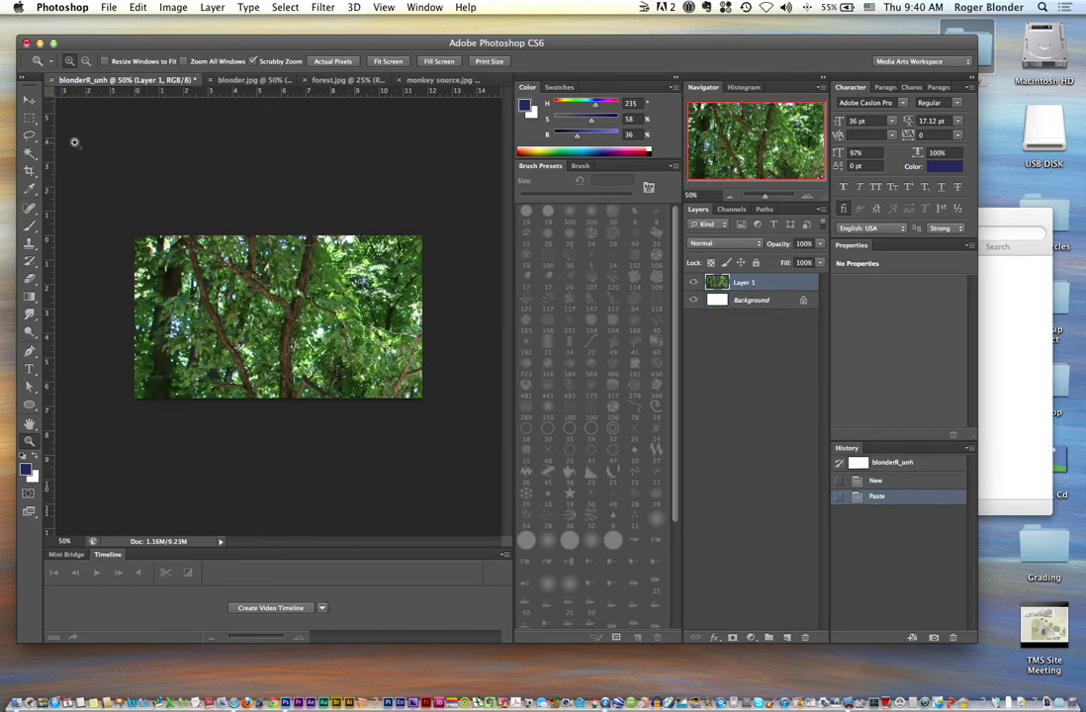
# Reposition the pasted forest layer over the canvas, with its centre at about X 545 px, Y 228.5 px
pyautogui.click(29, 99)
pyautogui.moveTo(235, 283); pyautogui.dragTo(163, 289)
pyautogui.moveTo(323, 318)
pyautogui.mouseDown()
pyautogui.moveTo(259, 311)
pyautogui.moveTo(411, 309)
pyautogui.moveTo(351, 241)
pyautogui.moveTo(368, 214)
pyautogui.moveTo(358, 301)
pyautogui.moveTo(340, 310)
pyautogui.mouseUp()
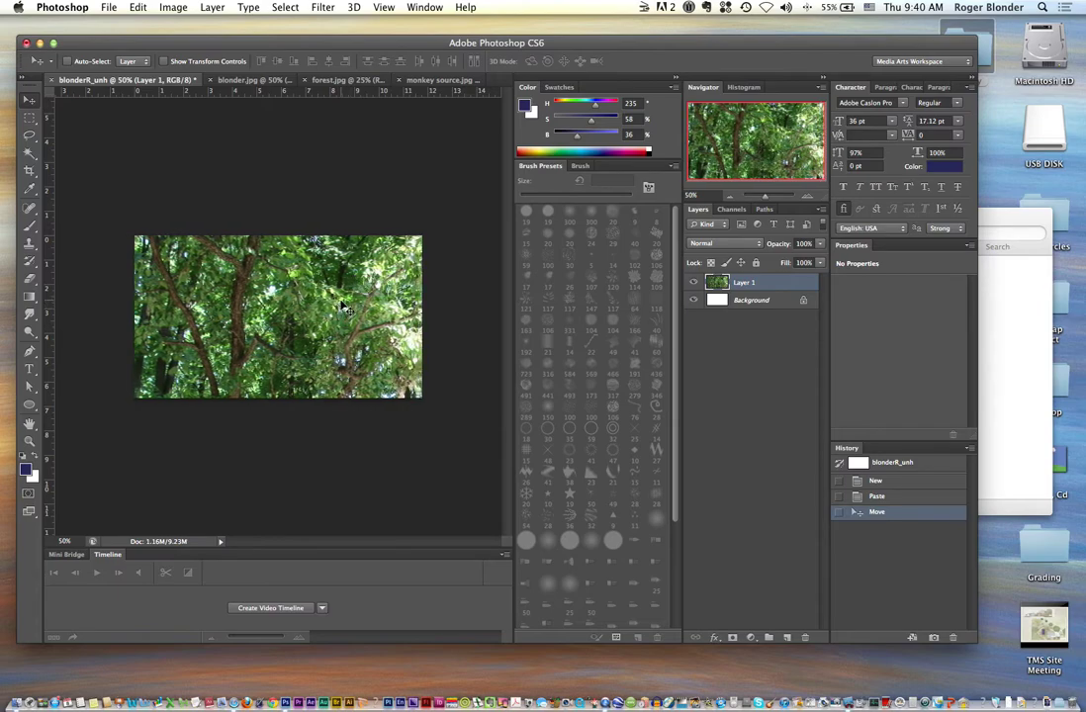
pyautogui.press('super+t')
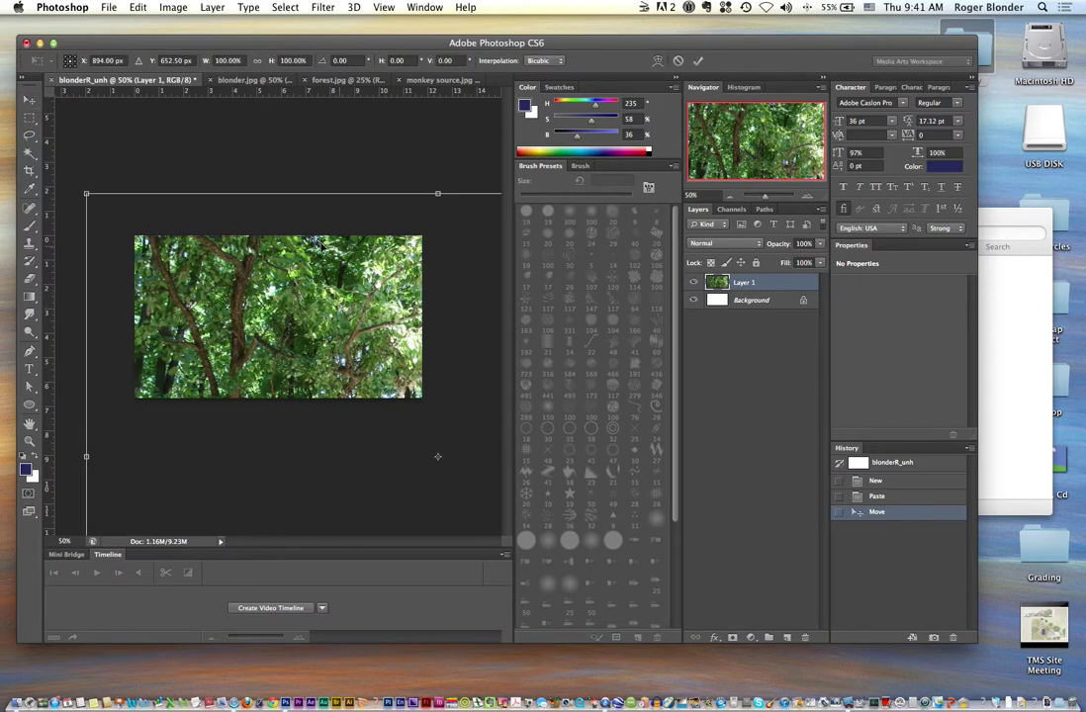
pyautogui.moveTo(351, 306); pyautogui.dragTo(239, 110)
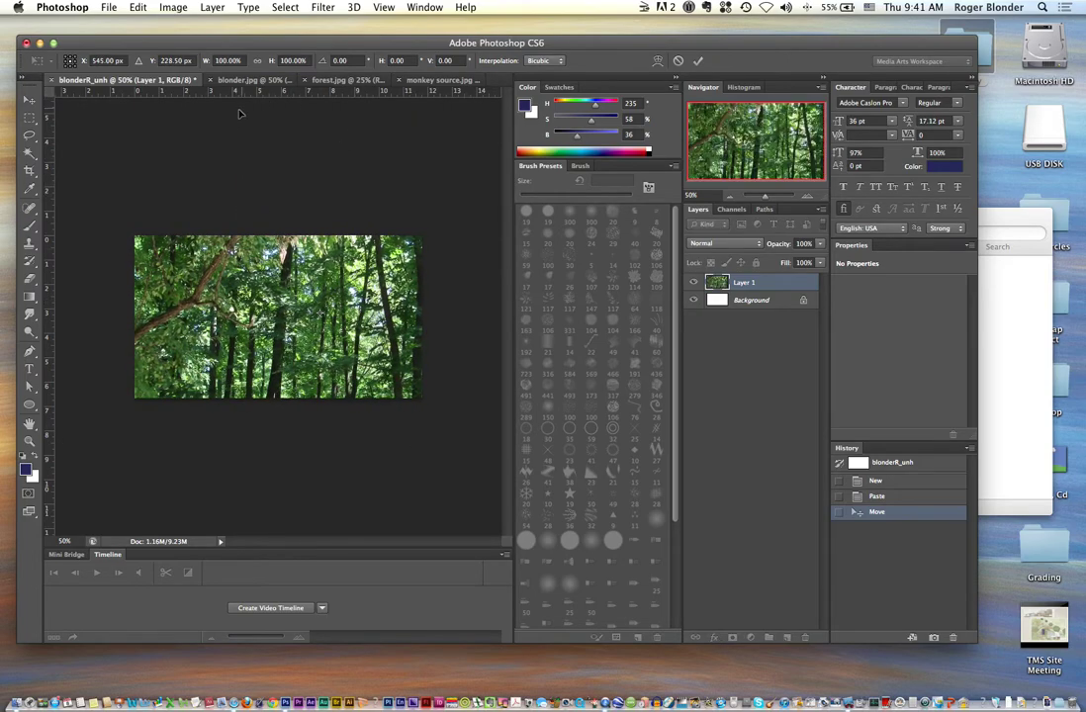
pyautogui.press('Return')
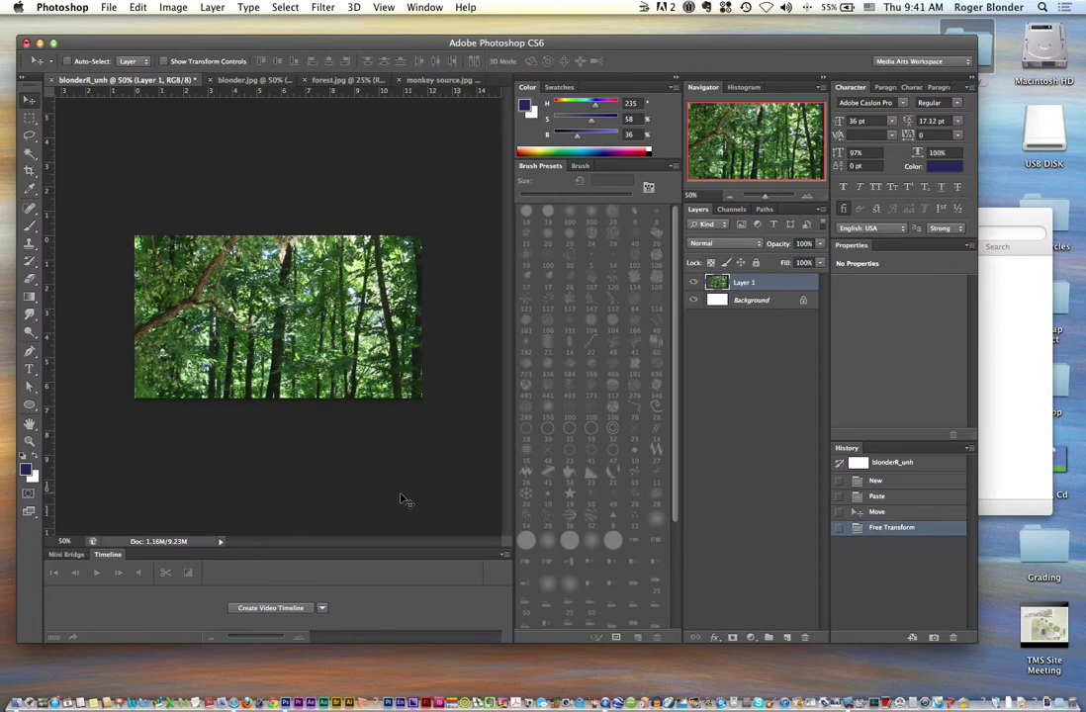
# Scale the forest layer down with Free Transform and reposition it so it still covers the whole canvas
pyautogui.click(28, 443)
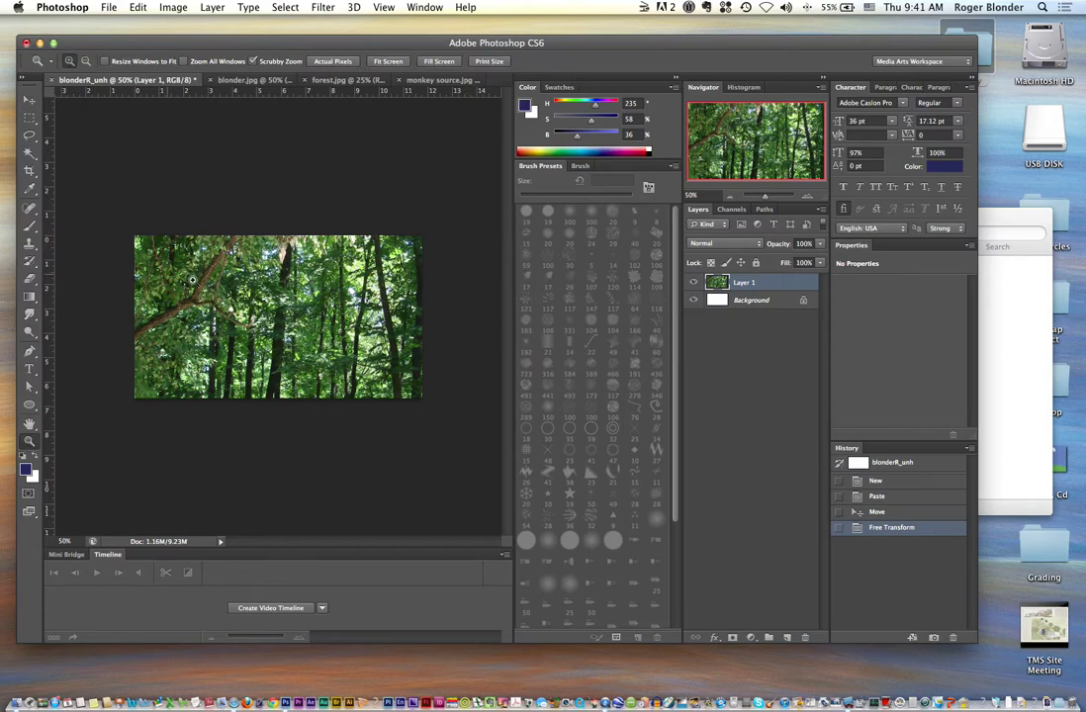
pyautogui.press('alt')
pyautogui.keyDown('alt'); pyautogui.click(260, 297); pyautogui.keyUp('alt')
pyautogui.keyDown('alt'); pyautogui.click(259, 297); pyautogui.keyUp('alt')
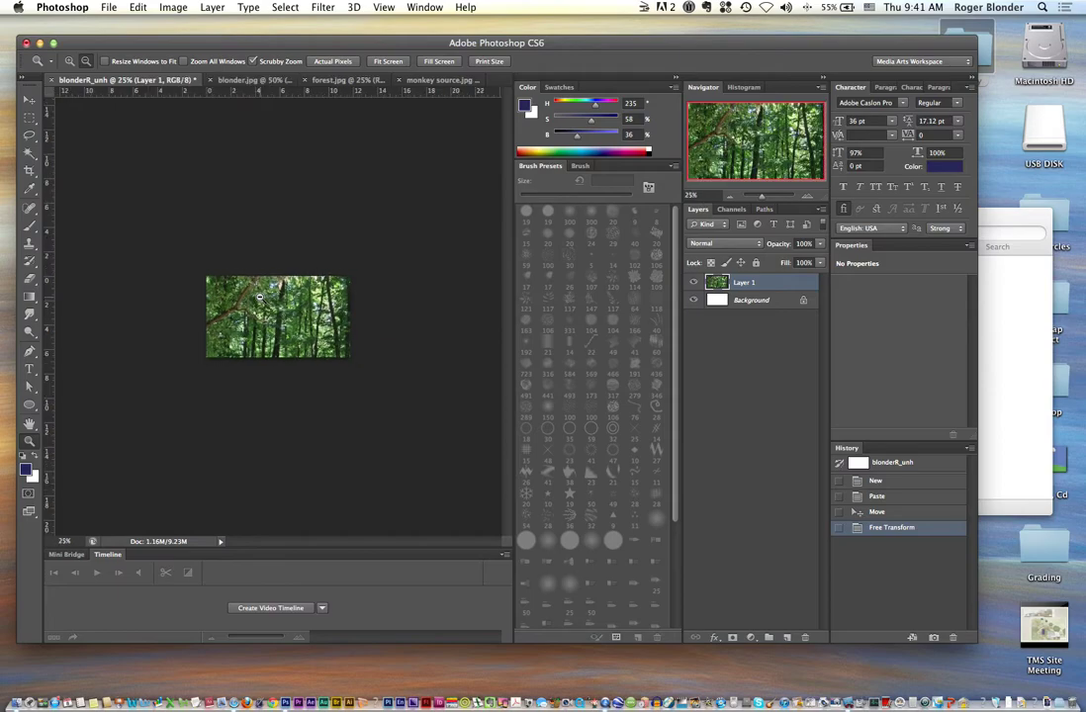
pyautogui.keyDown('alt'); pyautogui.click(259, 296); pyautogui.keyUp('alt')
pyautogui.hotkey('ctrl', 't')
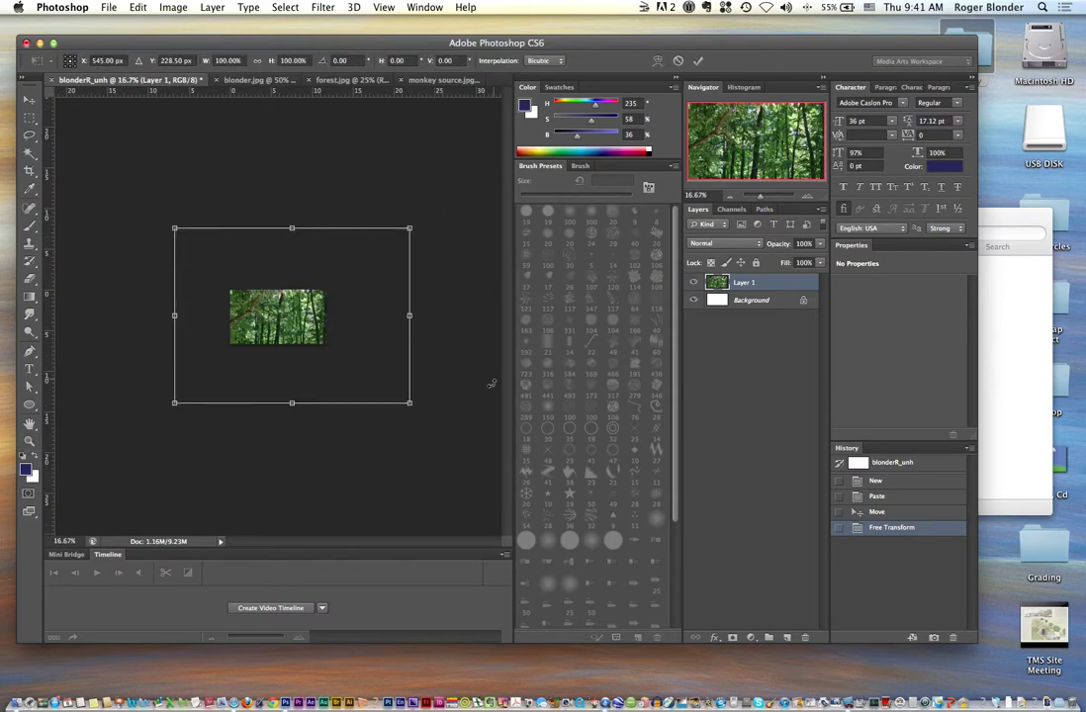
pyautogui.click(29, 101)
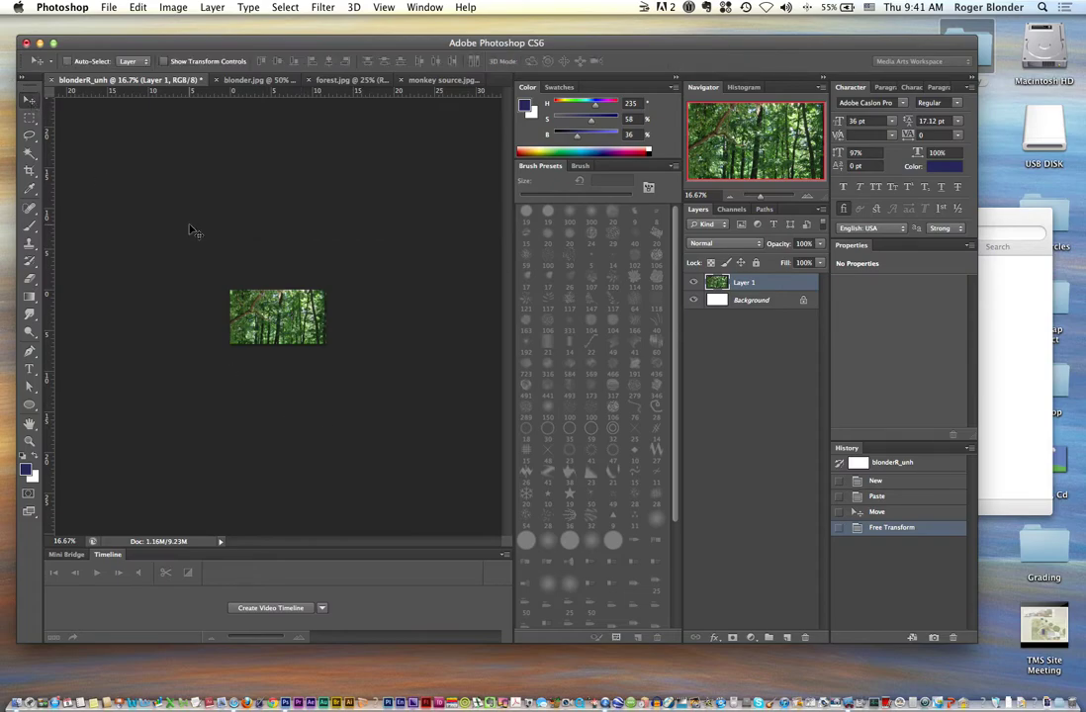
pyautogui.press('super+t')
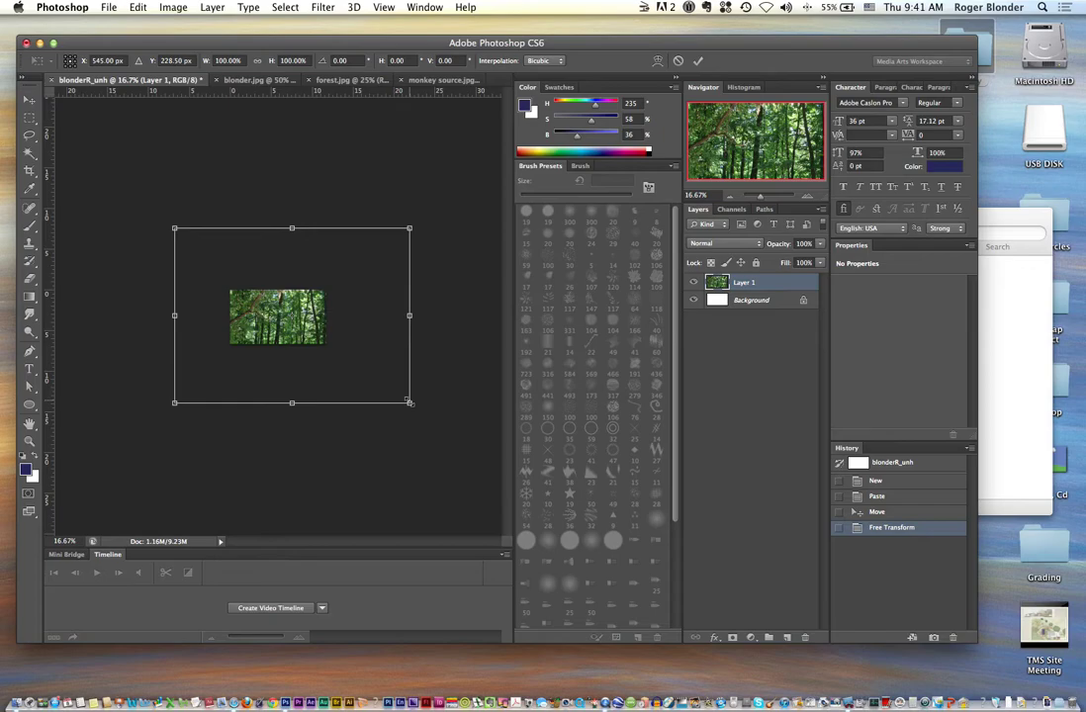
pyautogui.moveTo(408, 400); pyautogui.dragTo(380, 388)
pyautogui.moveTo(296, 336); pyautogui.dragTo(300, 346)
pyautogui.press('Return')
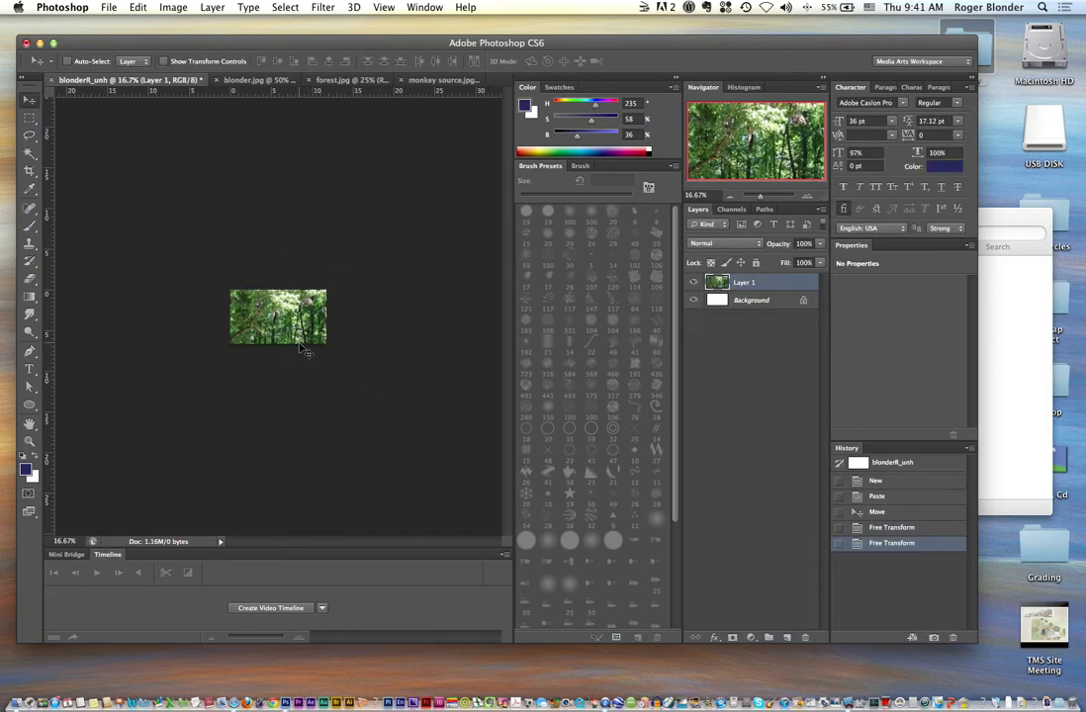
pyautogui.moveTo(250, 291); pyautogui.dragTo(284, 330)
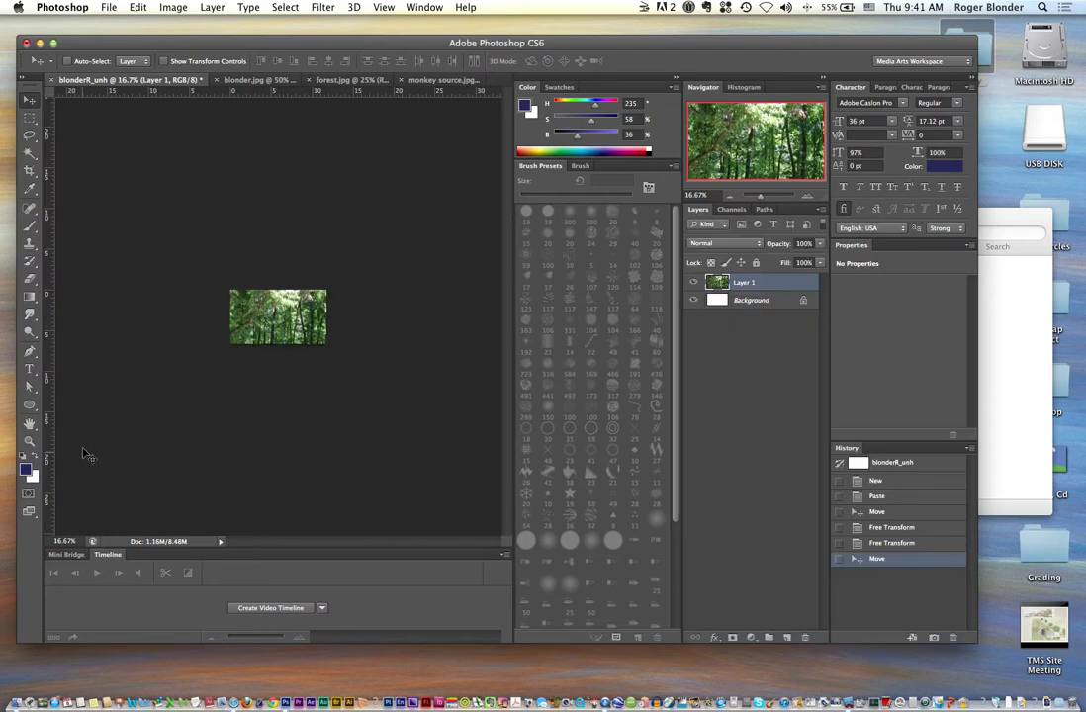
# Show the composite at 100% and enlarge the document area and application window
pyautogui.doubleClick(29, 441)
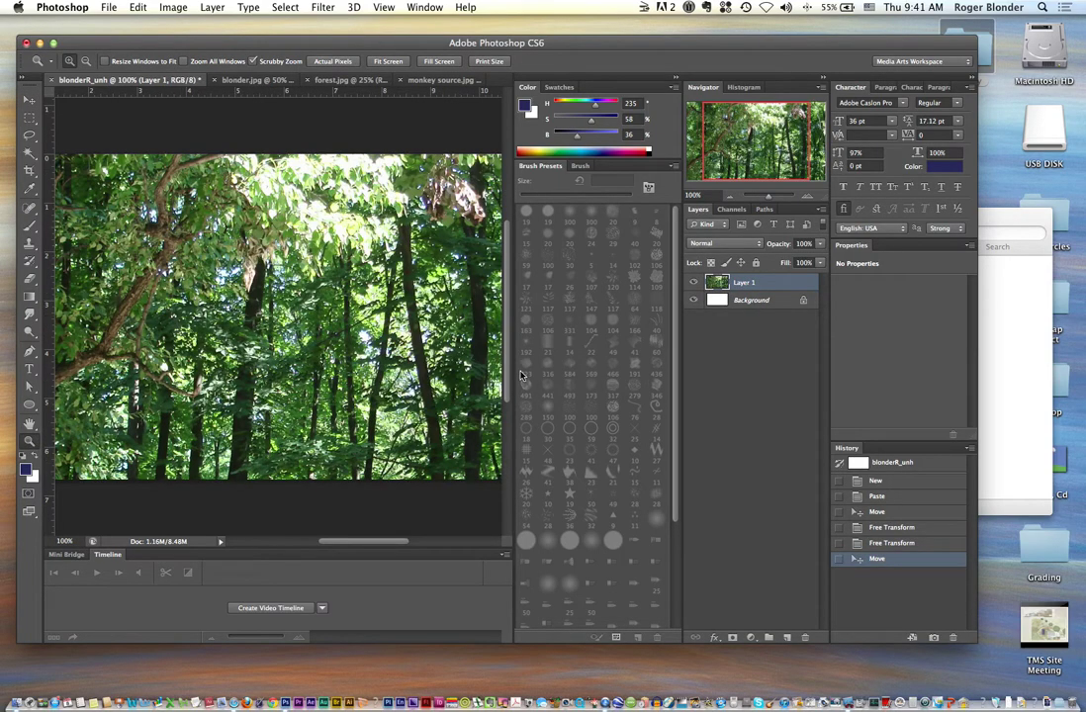
pyautogui.moveTo(512, 362); pyautogui.dragTo(537, 362)
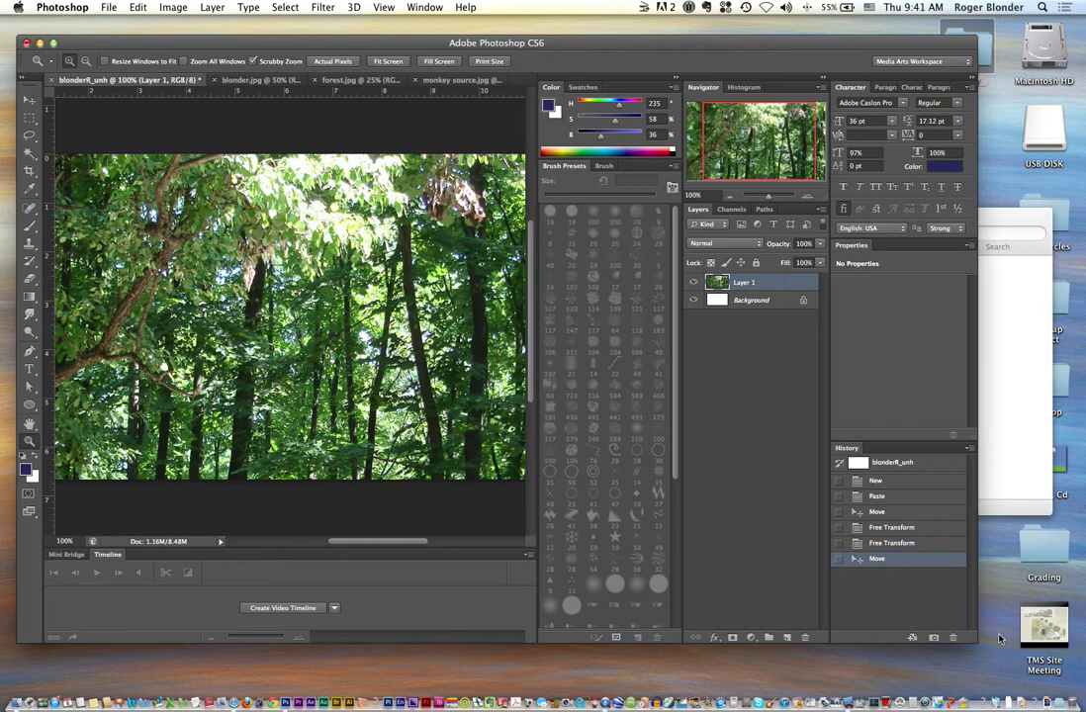
pyautogui.moveTo(974, 641); pyautogui.dragTo(1048, 667)
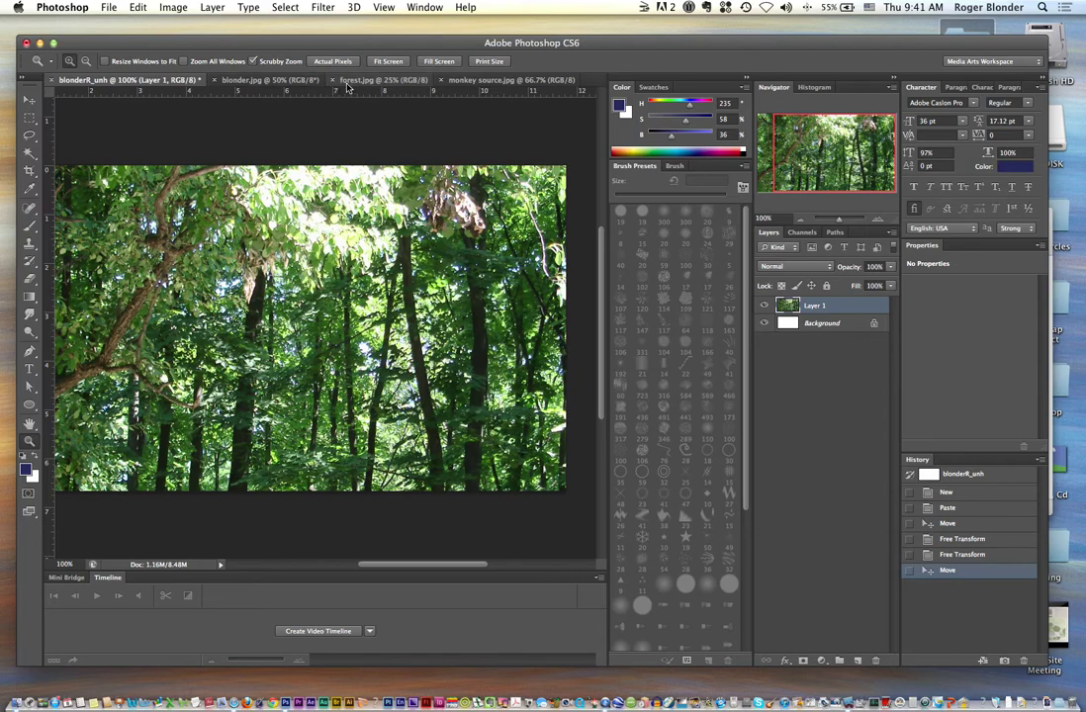
# Copy the entire monkey source.jpg image and paste it as a layer above the forest in the composite
pyautogui.click(483, 81)
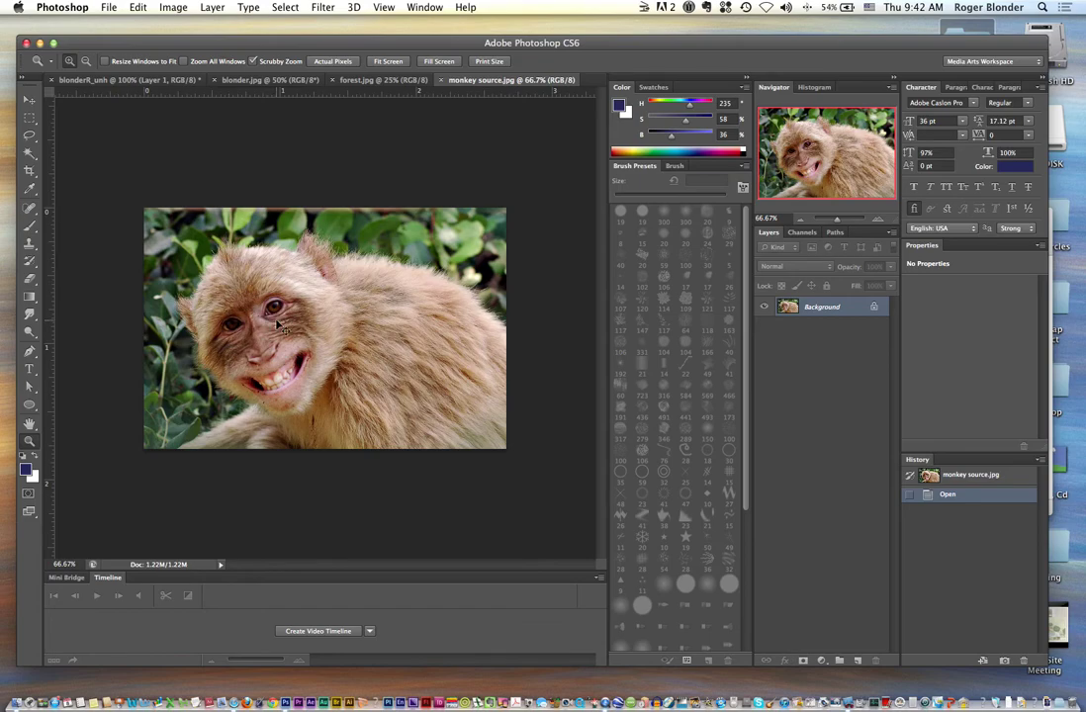
pyautogui.press('super+a')
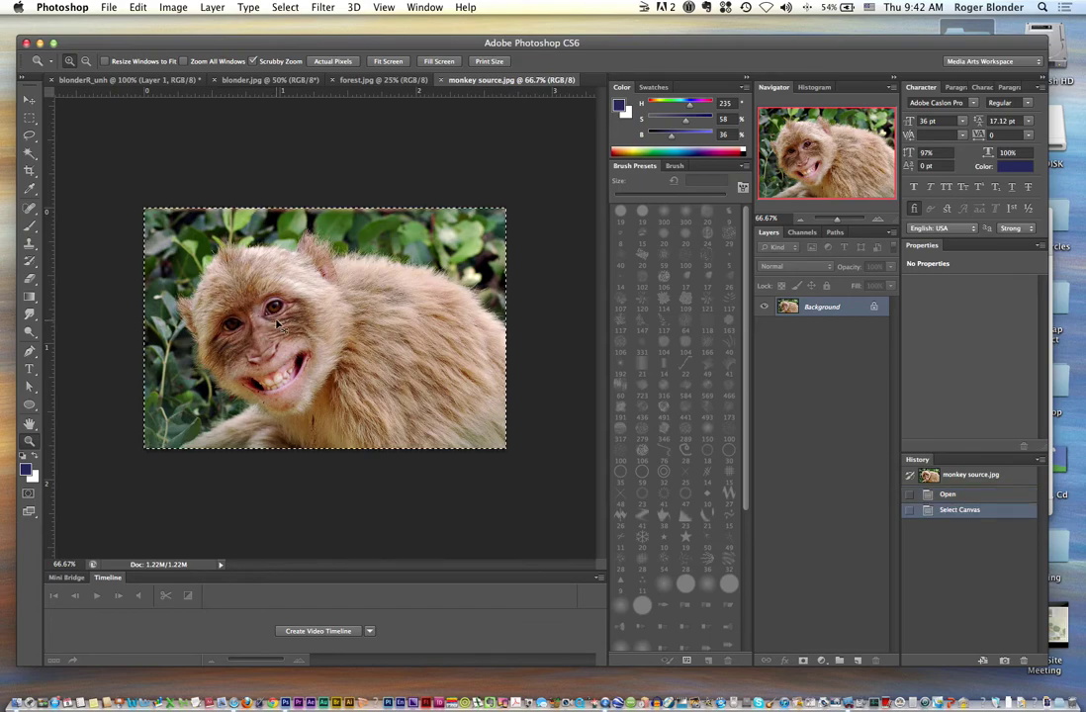
pyautogui.click(166, 83)
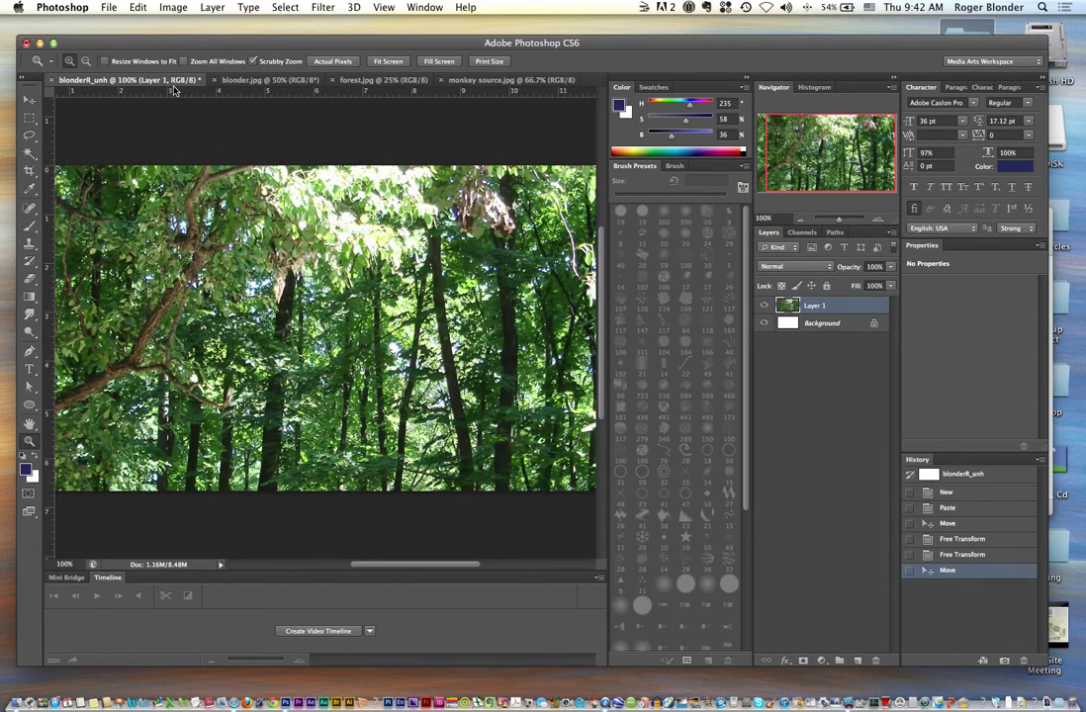
pyautogui.press('super+v')
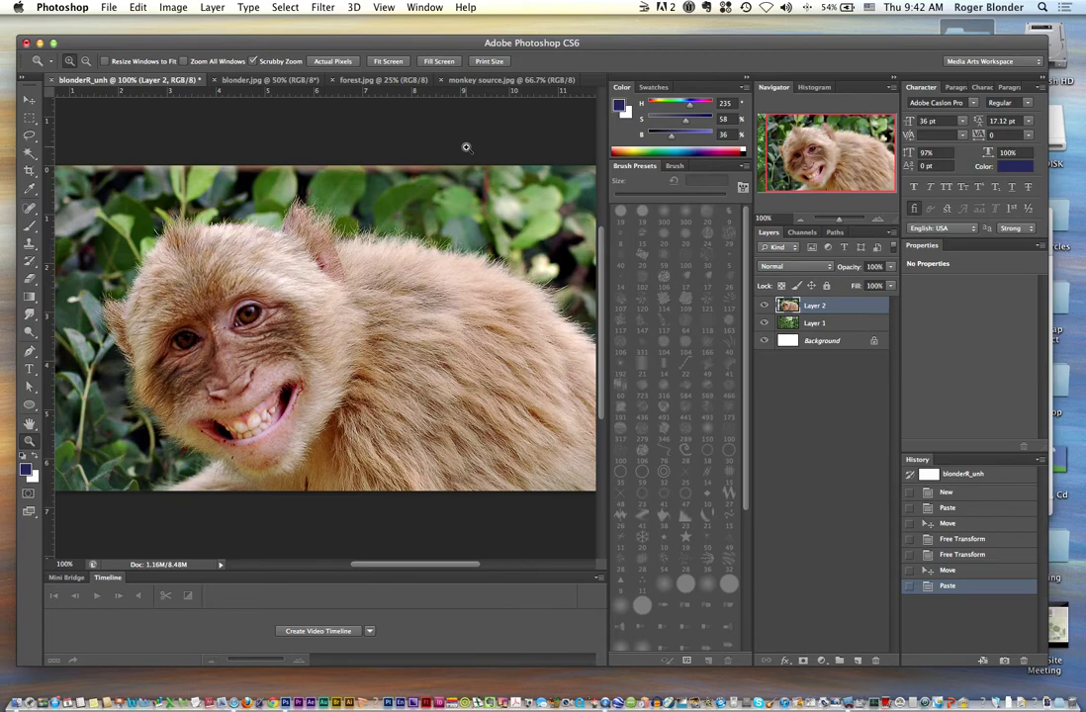
# Lasso a rough outline of the monkey, paste it as a new layer and hide the full monkey layer
pyautogui.moveTo(486, 45); pyautogui.dragTo(510, 29)
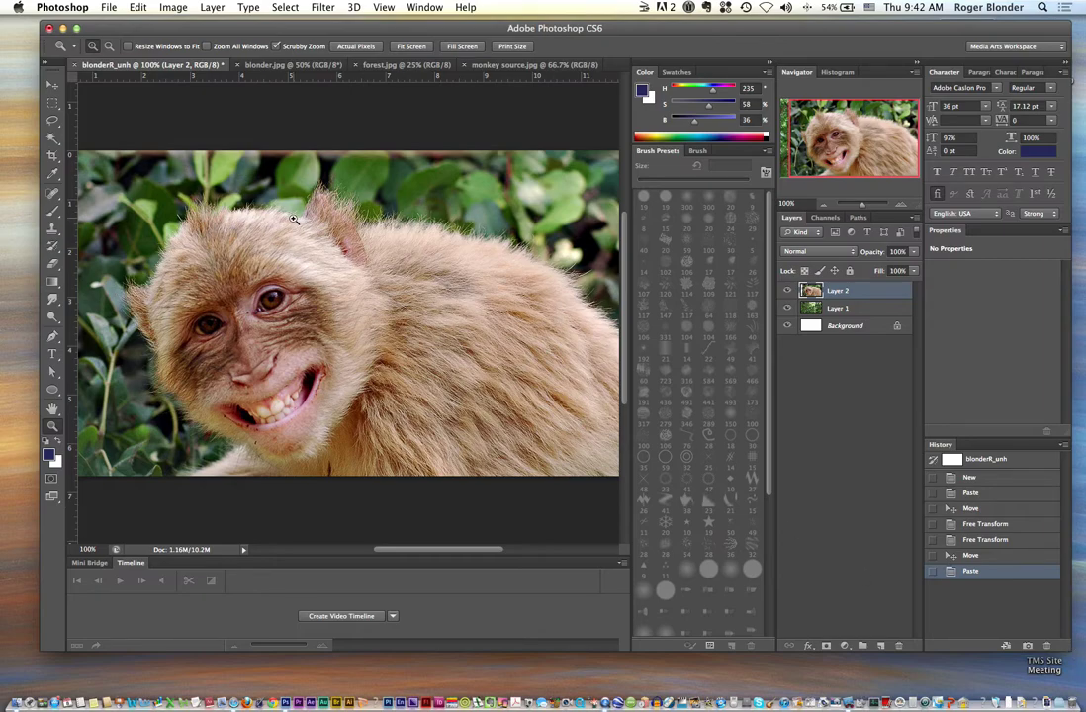
pyautogui.click(53, 120)
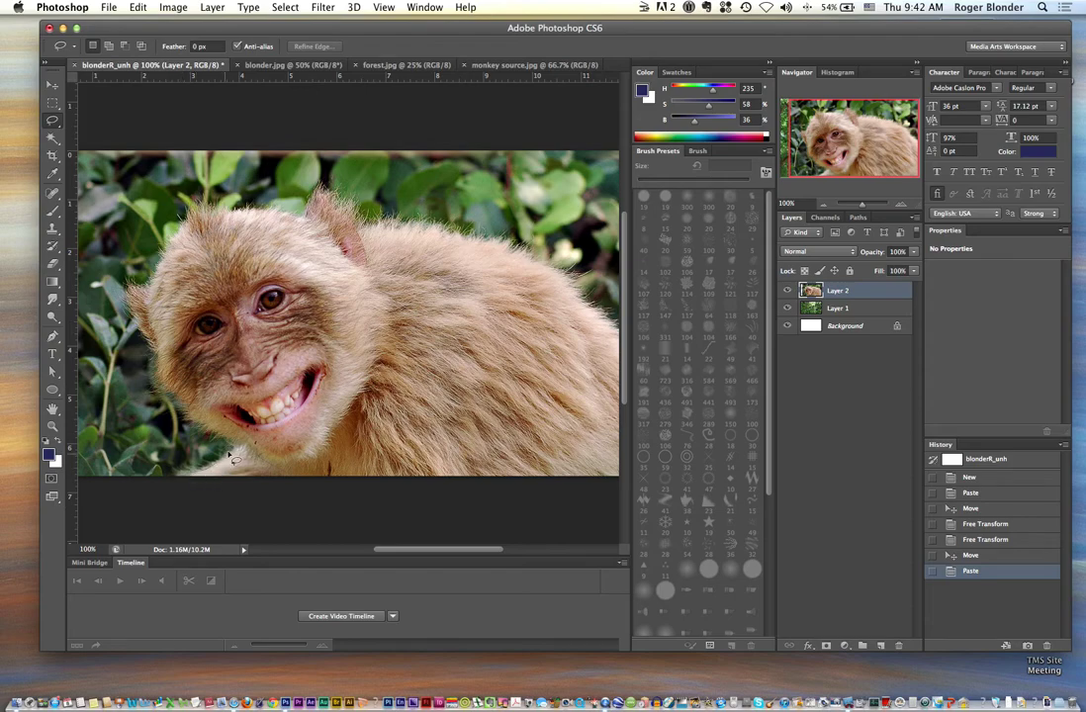
pyautogui.moveTo(230, 434)
pyautogui.mouseDown()
pyautogui.moveTo(195, 427)
pyautogui.moveTo(166, 395)
pyautogui.moveTo(132, 294)
pyautogui.moveTo(153, 293)
pyautogui.moveTo(201, 221)
pyautogui.moveTo(295, 224)
pyautogui.moveTo(318, 195)
pyautogui.moveTo(356, 229)
pyautogui.moveTo(409, 234)
pyautogui.moveTo(543, 284)
pyautogui.moveTo(598, 330)
pyautogui.moveTo(642, 431)
pyautogui.moveTo(486, 531)
pyautogui.moveTo(122, 507)
pyautogui.moveTo(217, 461)
pyautogui.mouseUp()
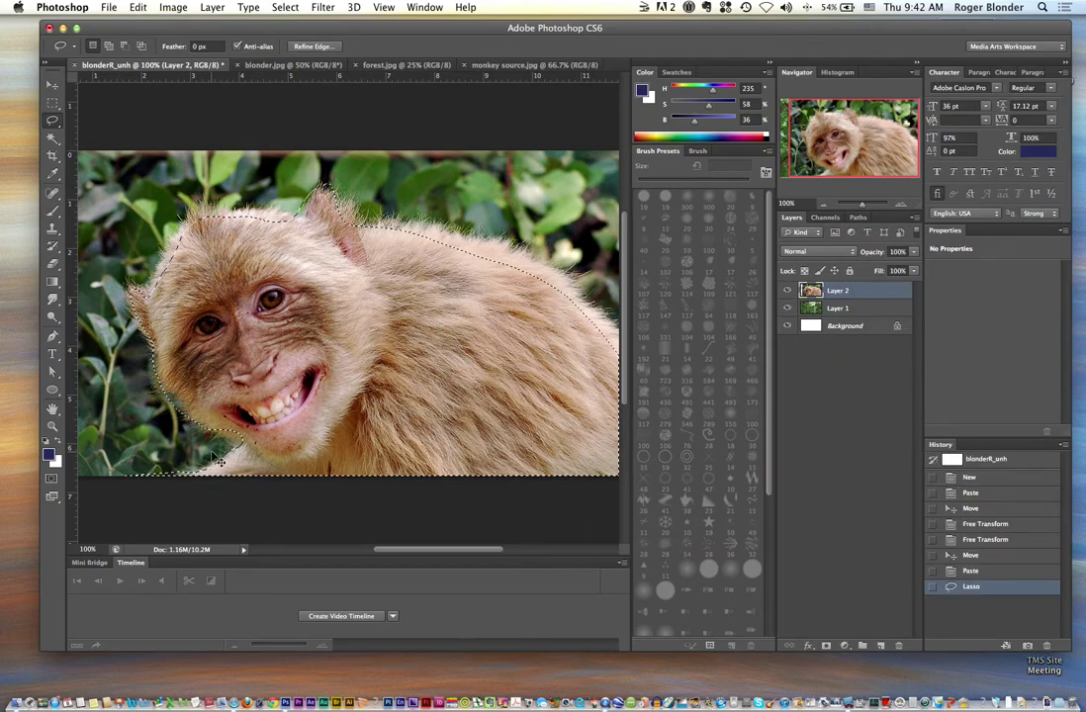
pyautogui.press('super+c')
pyautogui.press('super+v')
pyautogui.click(788, 310)
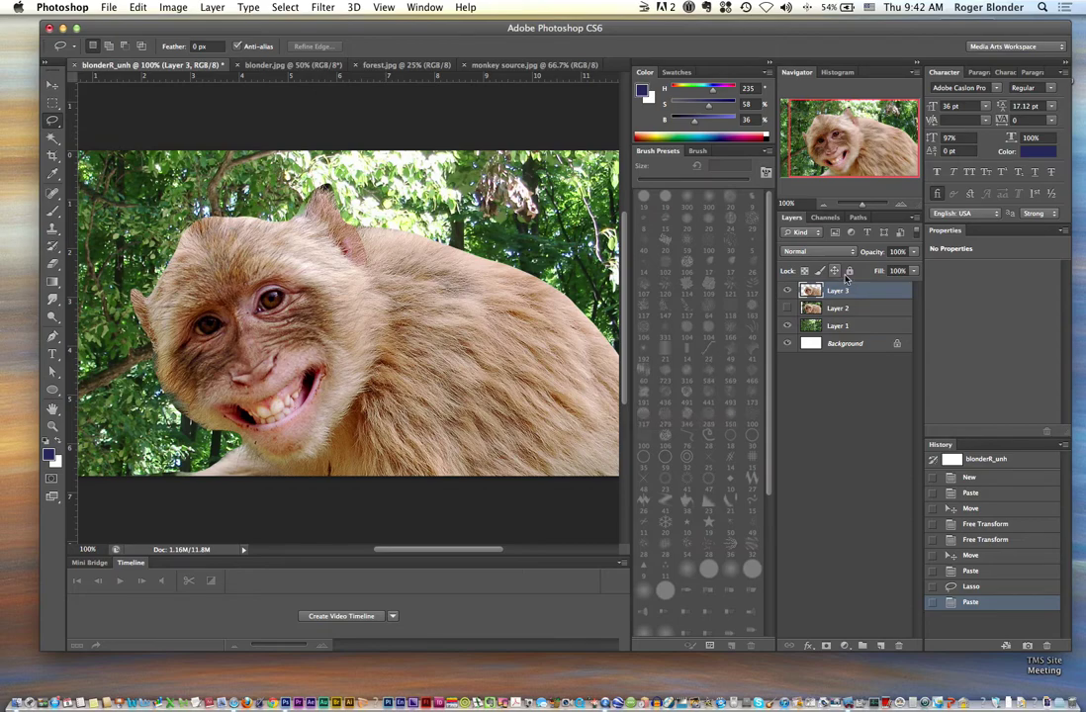
# Delete the pasted monkey cutout layer and show the full monkey layer again
pyautogui.moveTo(822, 293); pyautogui.dragTo(898, 645)
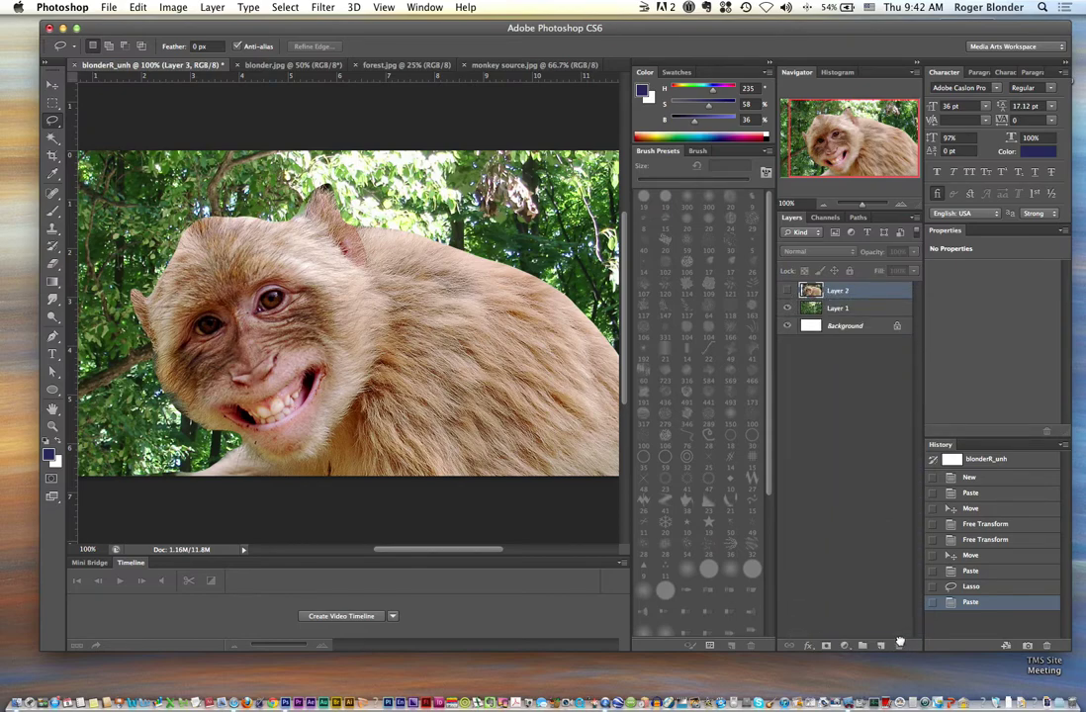
pyautogui.click(787, 291)
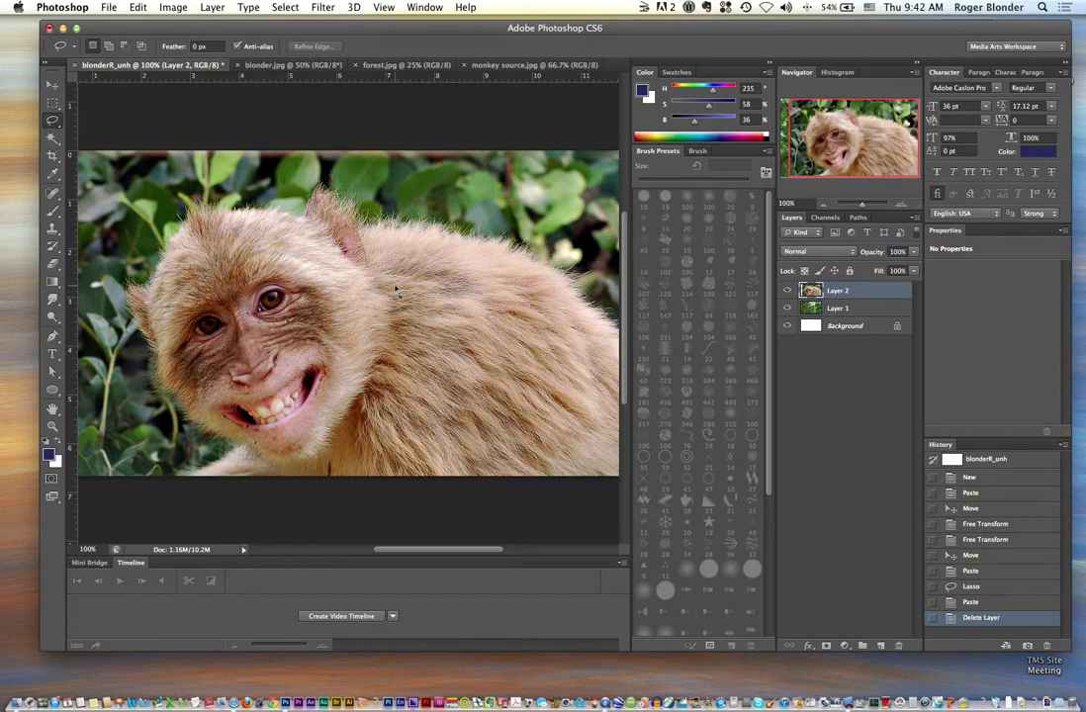
# Outline the whole monkey on Layer 2 with the Lasso tool and trim the selection along the top of its head
pyautogui.click(52, 426)
pyautogui.keyDown('alt'); pyautogui.click(328, 381); pyautogui.keyUp('alt')
pyautogui.click(330, 380)
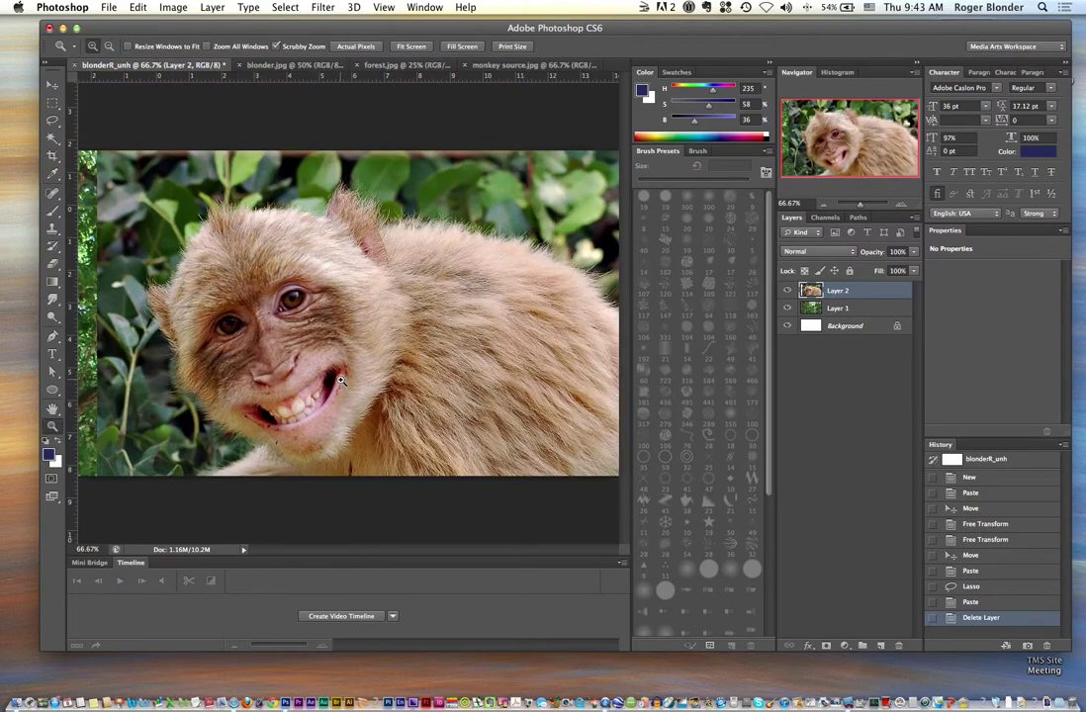
pyautogui.moveTo(660, 357); pyautogui.dragTo(760, 353)
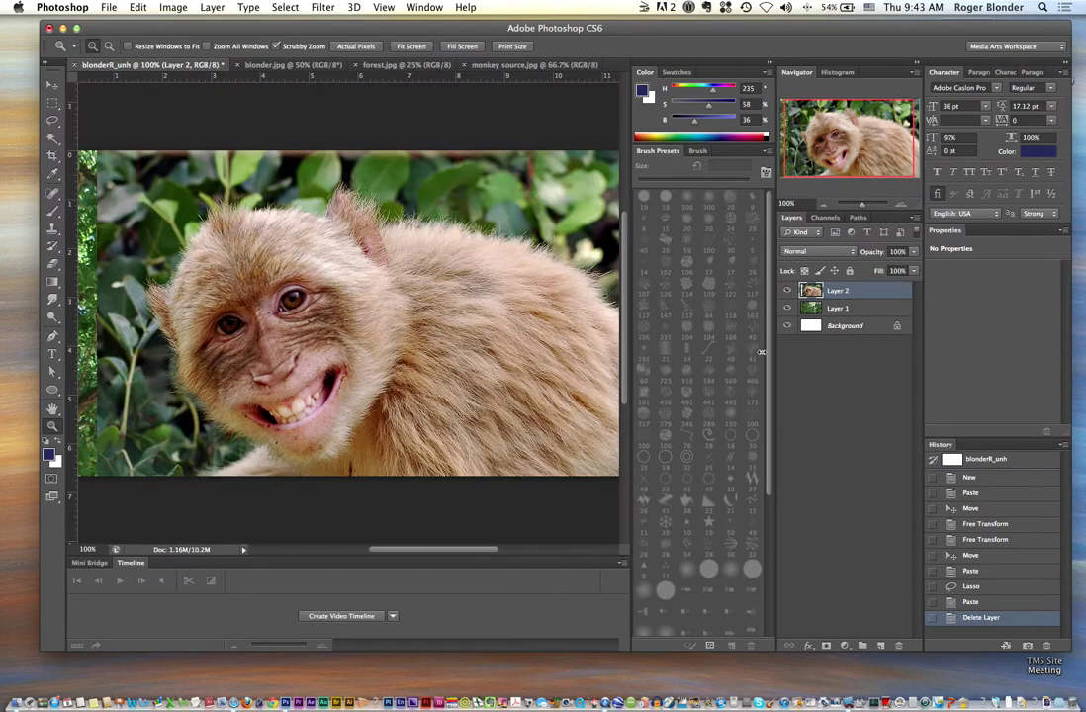
pyautogui.doubleClick(705, 30)
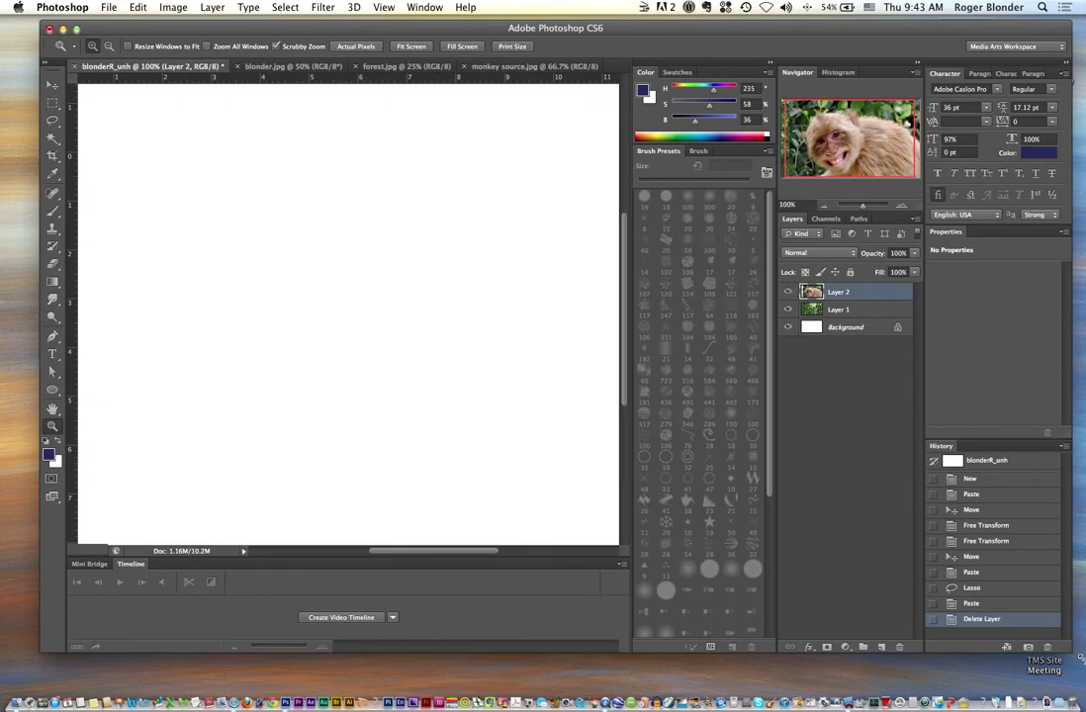
pyautogui.moveTo(704, 33); pyautogui.dragTo(665, 28)
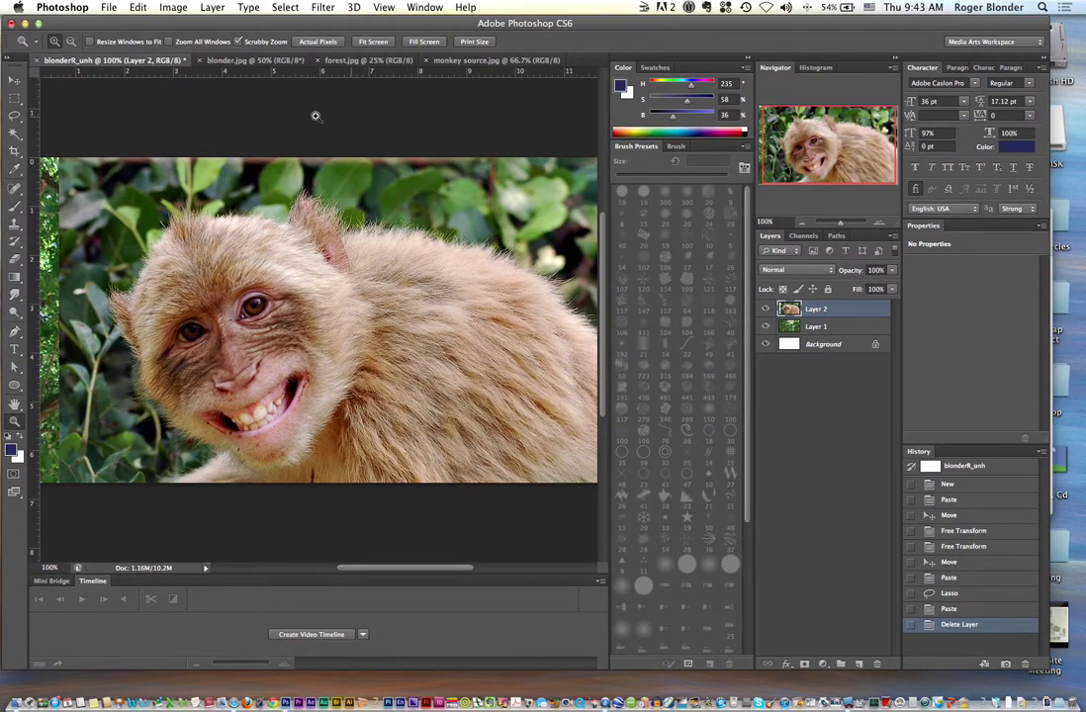
pyautogui.click(15, 116)
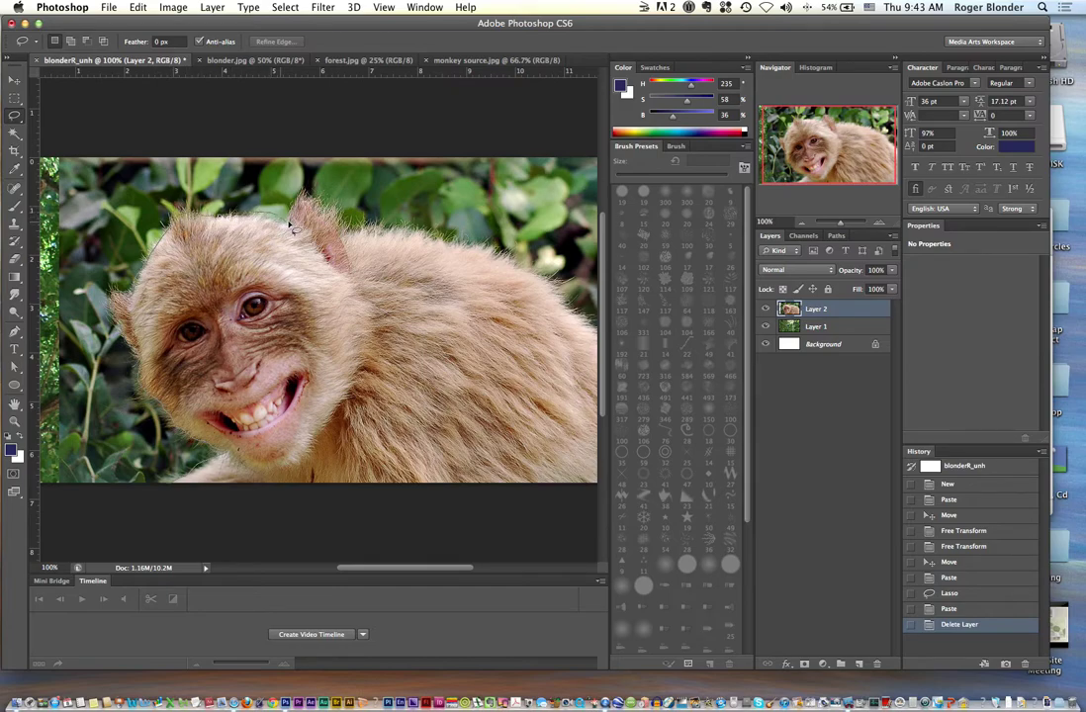
pyautogui.moveTo(349, 239)
pyautogui.mouseDown()
pyautogui.moveTo(470, 255)
pyautogui.moveTo(604, 339)
pyautogui.moveTo(626, 406)
pyautogui.moveTo(616, 487)
pyautogui.moveTo(554, 524)
pyautogui.moveTo(317, 553)
pyautogui.moveTo(220, 537)
pyautogui.moveTo(137, 417)
pyautogui.mouseUp()
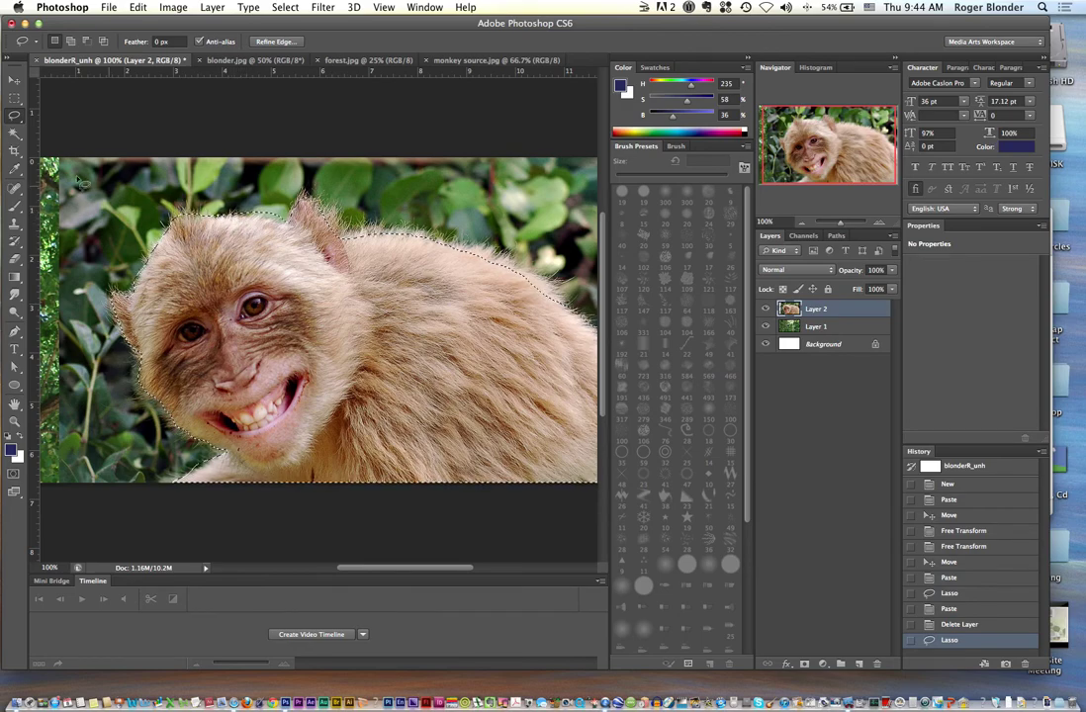
pyautogui.press('alt')
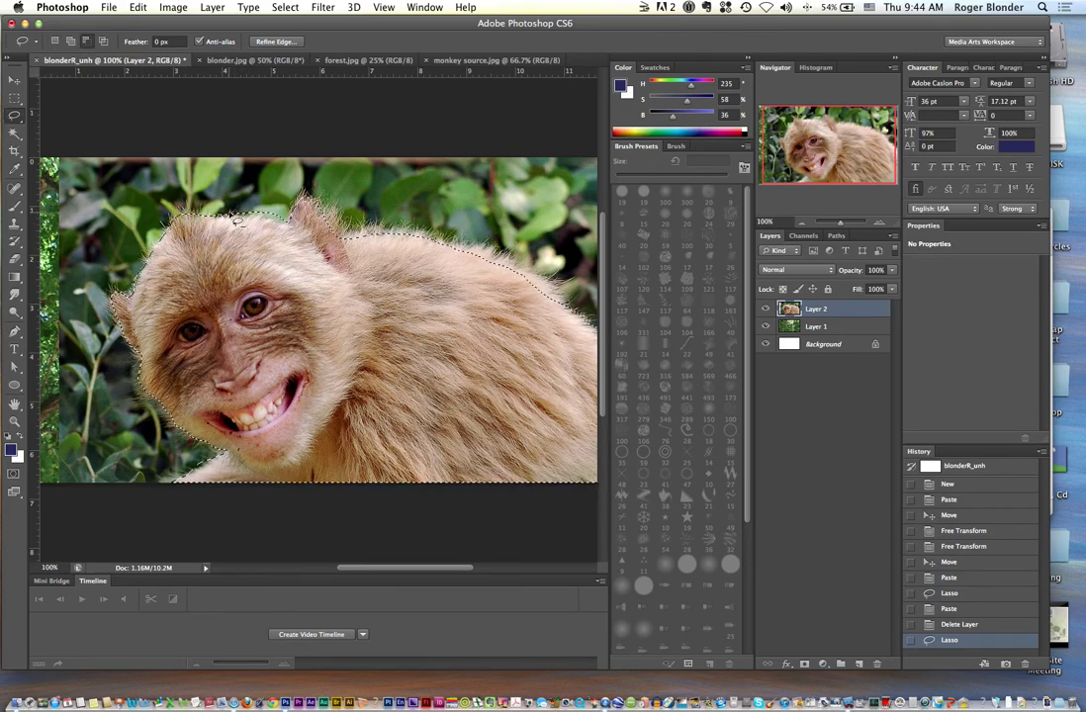
pyautogui.moveTo(236, 223)
pyautogui.mouseDown()
pyautogui.moveTo(281, 229)
pyautogui.moveTo(238, 178)
pyautogui.moveTo(178, 215)
pyautogui.mouseUp()
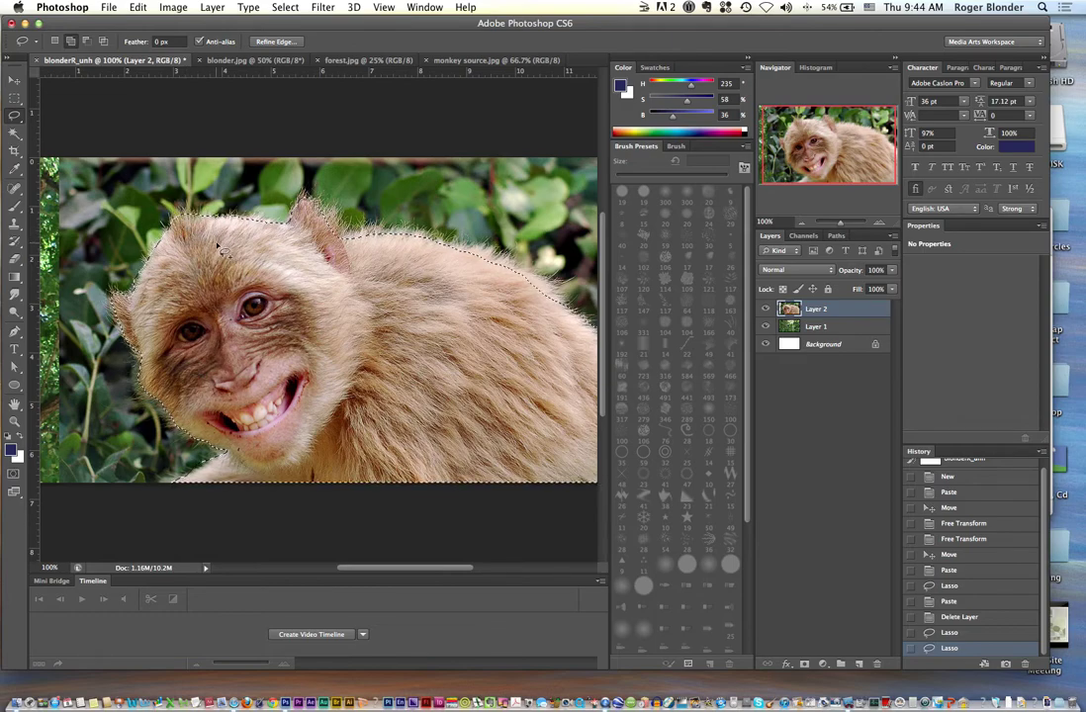
# Add a rounded background area above the head to the selection and subtract it again along the head and ear
pyautogui.moveTo(192, 229)
pyautogui.mouseDown()
pyautogui.moveTo(211, 185)
pyautogui.moveTo(288, 158)
pyautogui.moveTo(383, 200)
pyautogui.mouseUp()
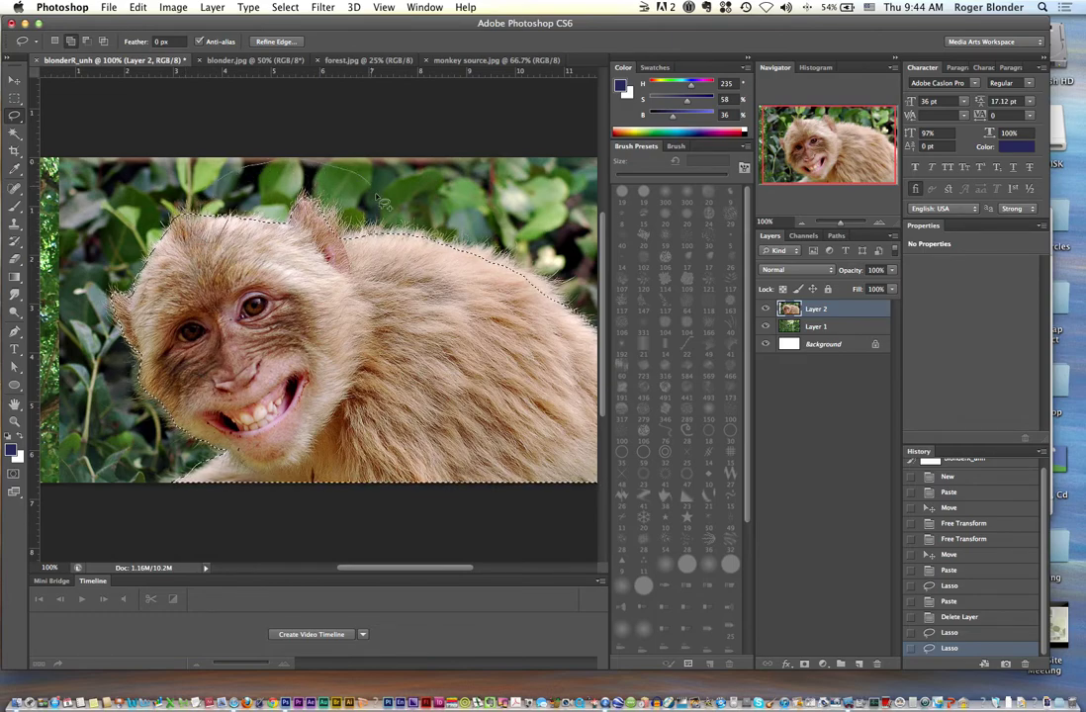
pyautogui.moveTo(353, 275)
pyautogui.mouseDown()
pyautogui.moveTo(184, 245)
pyautogui.moveTo(166, 219)
pyautogui.mouseUp()
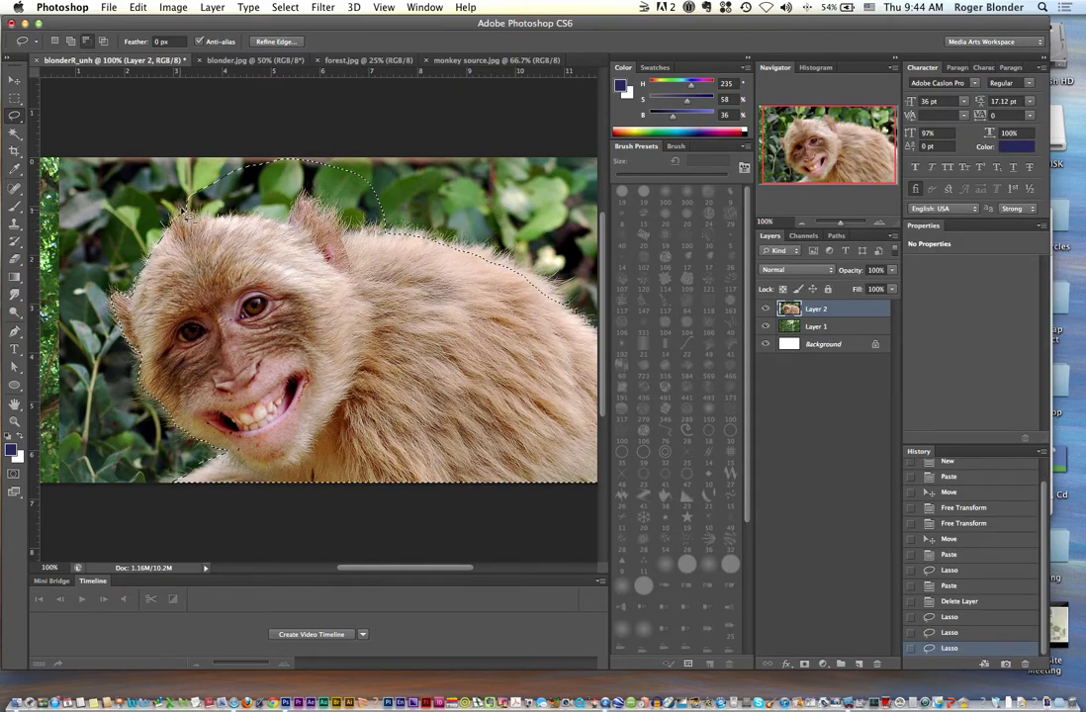
pyautogui.moveTo(228, 218); pyautogui.dragTo(276, 227)
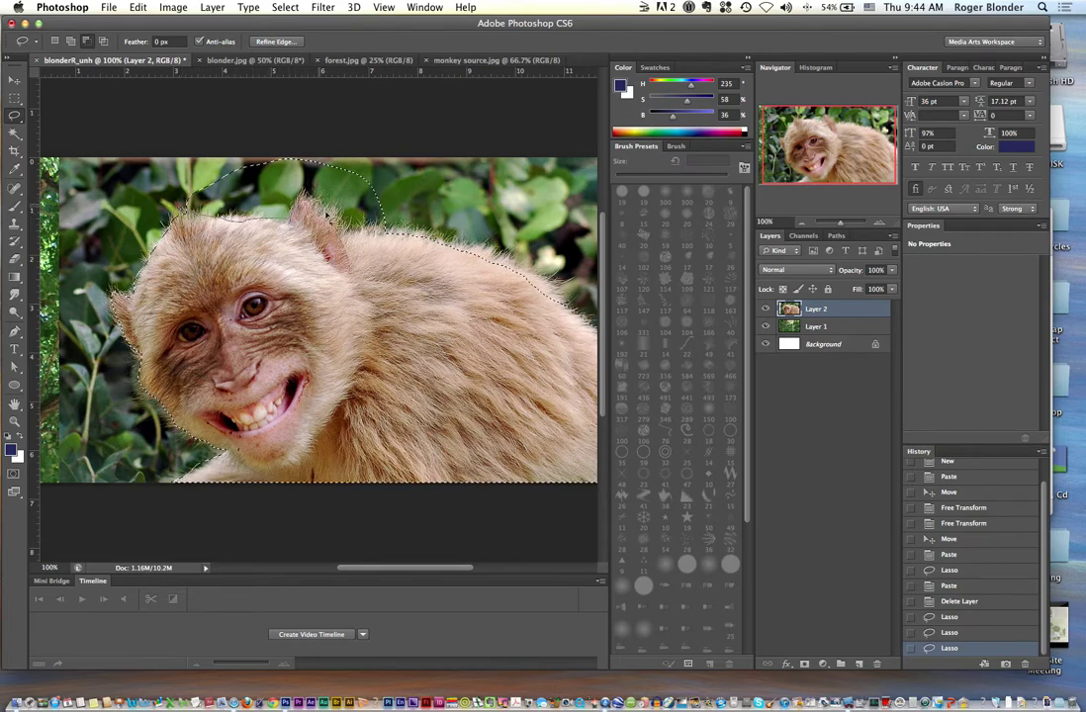
pyautogui.moveTo(346, 234)
pyautogui.mouseDown()
pyautogui.moveTo(376, 235)
pyautogui.moveTo(391, 219)
pyautogui.moveTo(311, 211)
pyautogui.moveTo(242, 222)
pyautogui.moveTo(251, 260)
pyautogui.mouseUp()
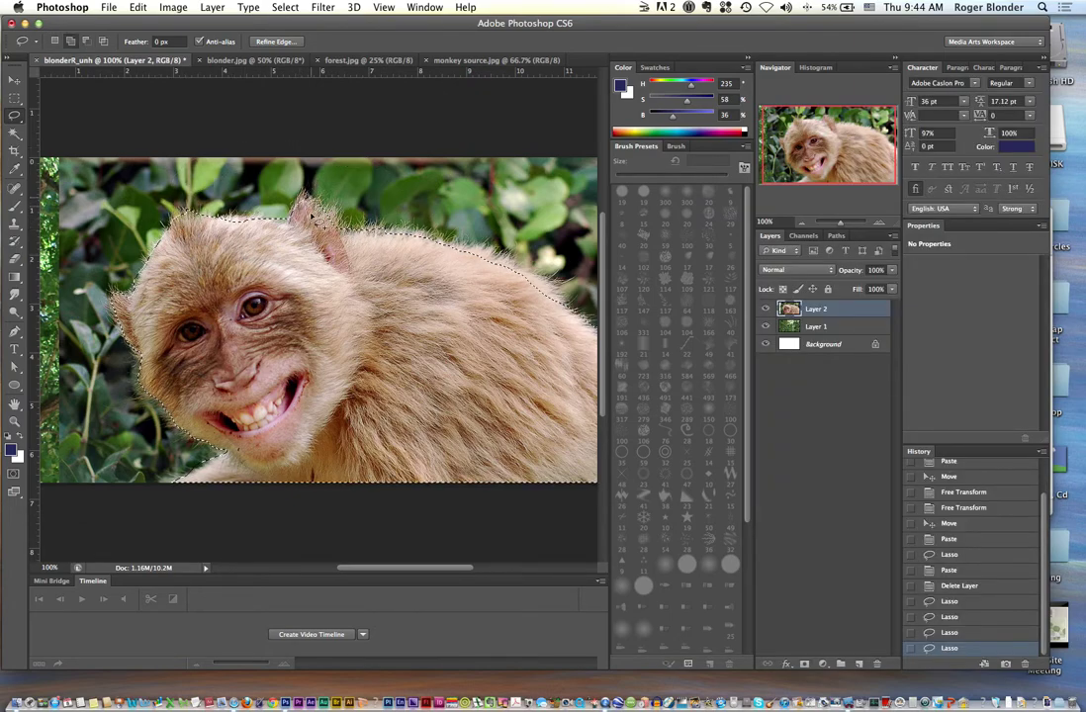
# Correct the lasso selection along the top of the head and add the missed fur along the monkey's back
pyautogui.moveTo(208, 200)
pyautogui.mouseDown()
pyautogui.moveTo(188, 196)
pyautogui.moveTo(238, 224)
pyautogui.moveTo(220, 193)
pyautogui.moveTo(203, 198)
pyautogui.moveTo(228, 213)
pyautogui.mouseUp()
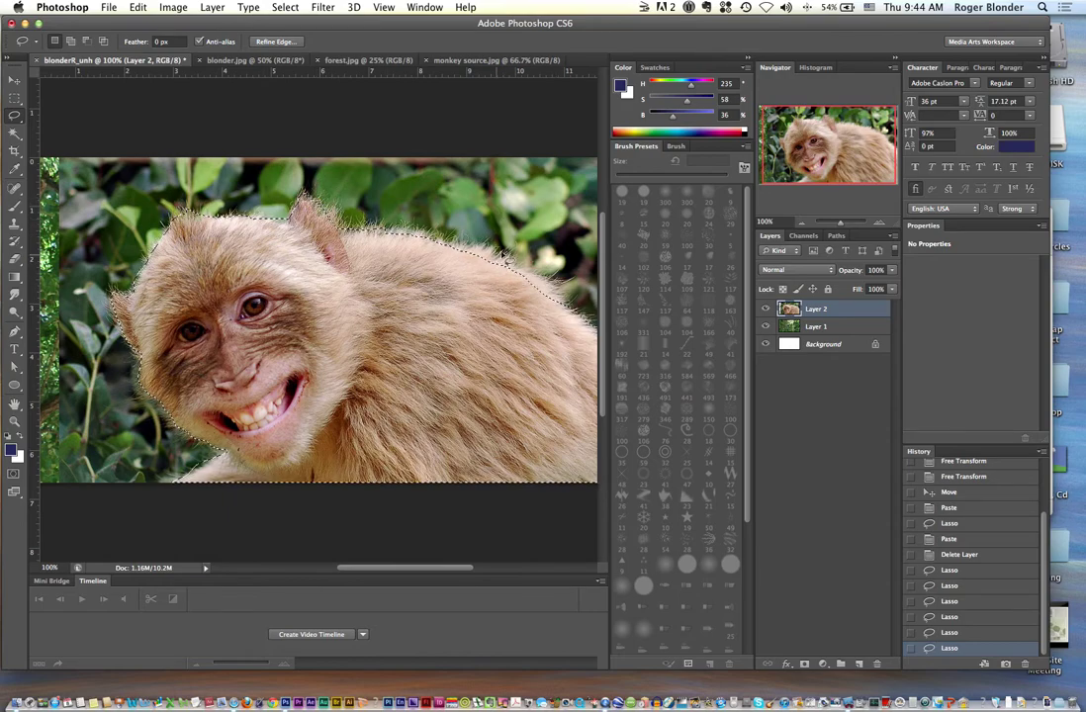
pyautogui.press('shift')
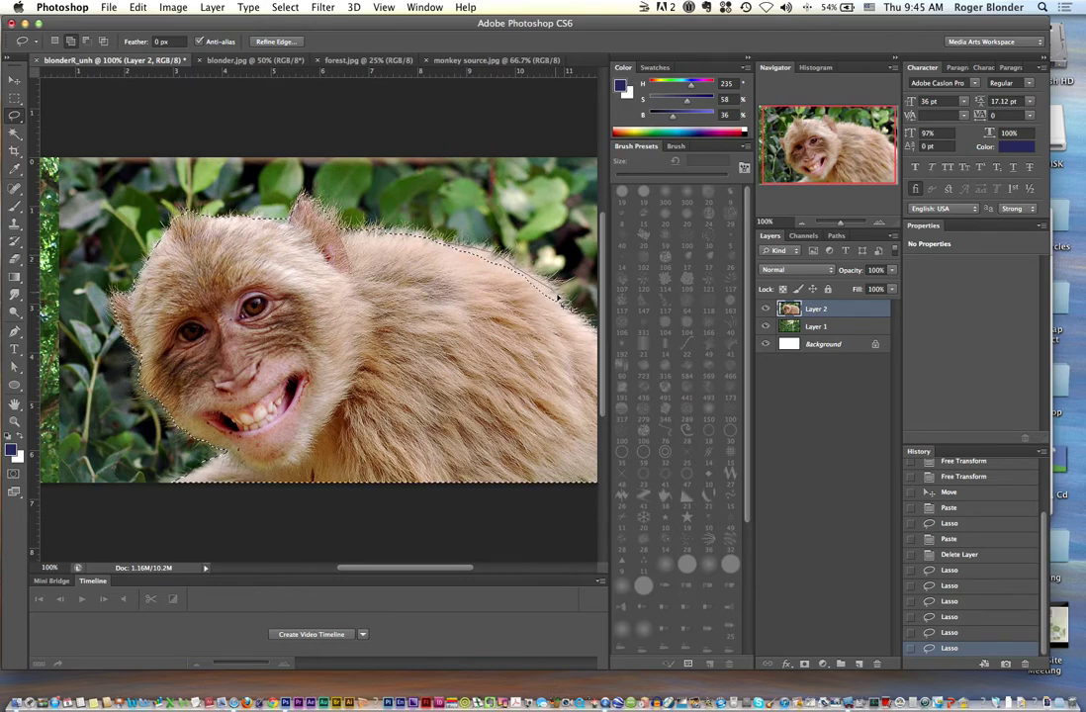
pyautogui.moveTo(524, 317); pyautogui.dragTo(392, 233)
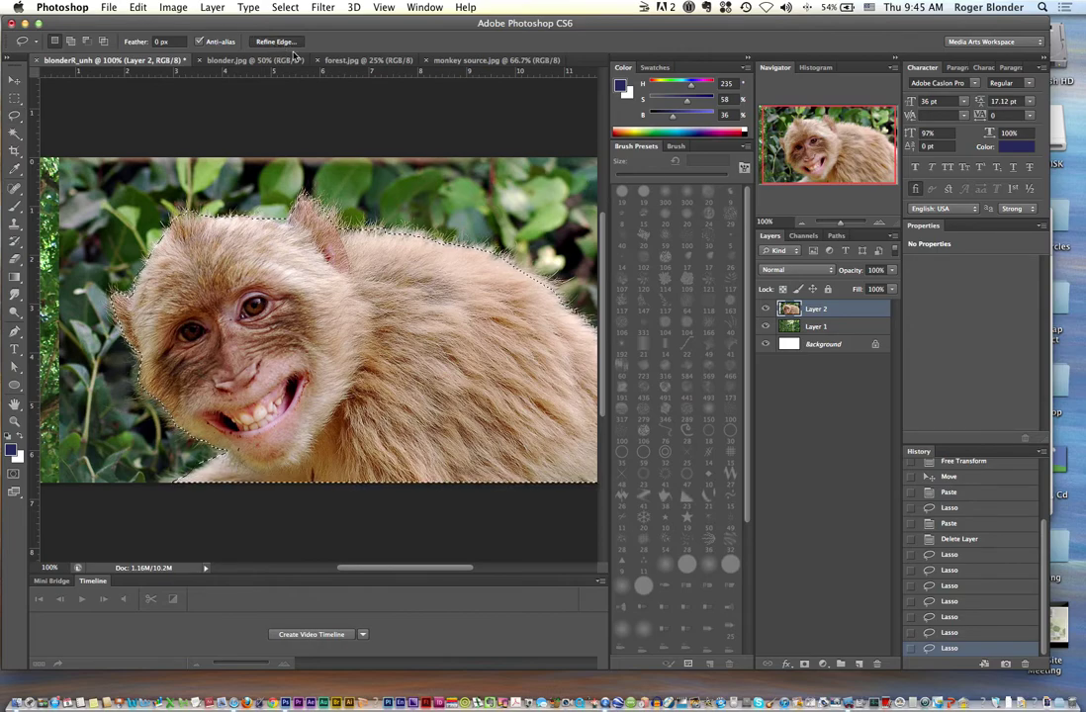
# Open Refine Edge for the monkey selection, turn on Show Radius and raise the edge detection radius to 20.8 px
pyautogui.click(282, 42)
pyautogui.moveTo(503, 158); pyautogui.dragTo(651, 119)
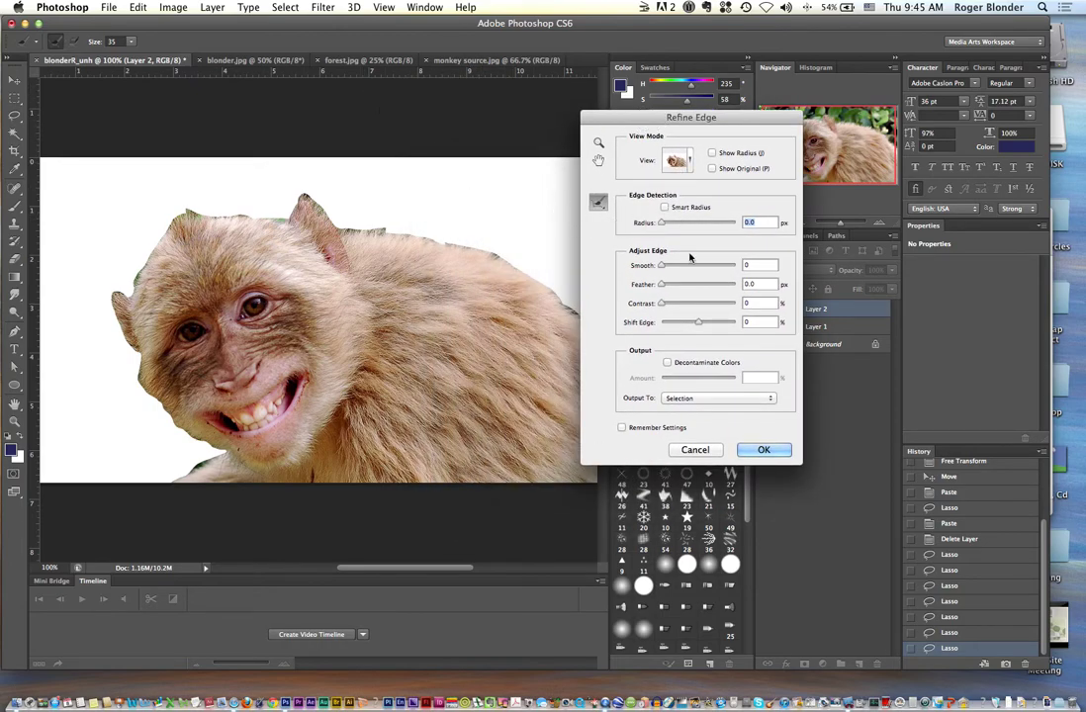
pyautogui.moveTo(666, 265); pyautogui.dragTo(556, 231)
pyautogui.moveTo(666, 286)
pyautogui.mouseDown()
pyautogui.moveTo(695, 284)
pyautogui.moveTo(658, 288)
pyautogui.mouseUp()
pyautogui.click(713, 153)
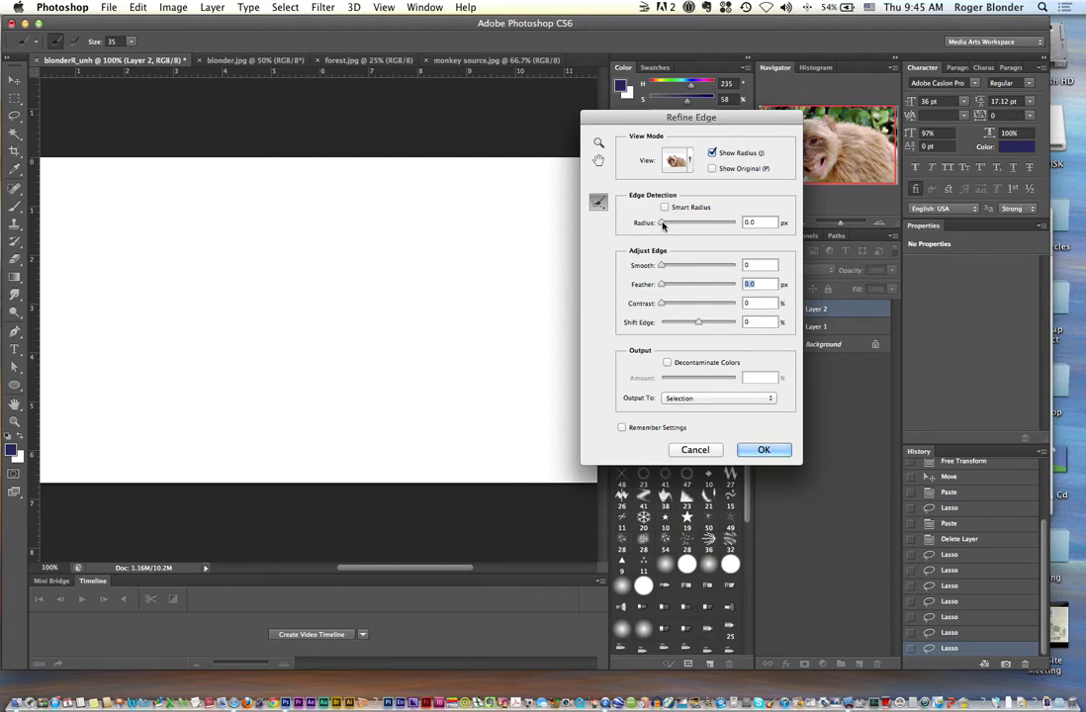
pyautogui.moveTo(665, 226); pyautogui.dragTo(674, 225)
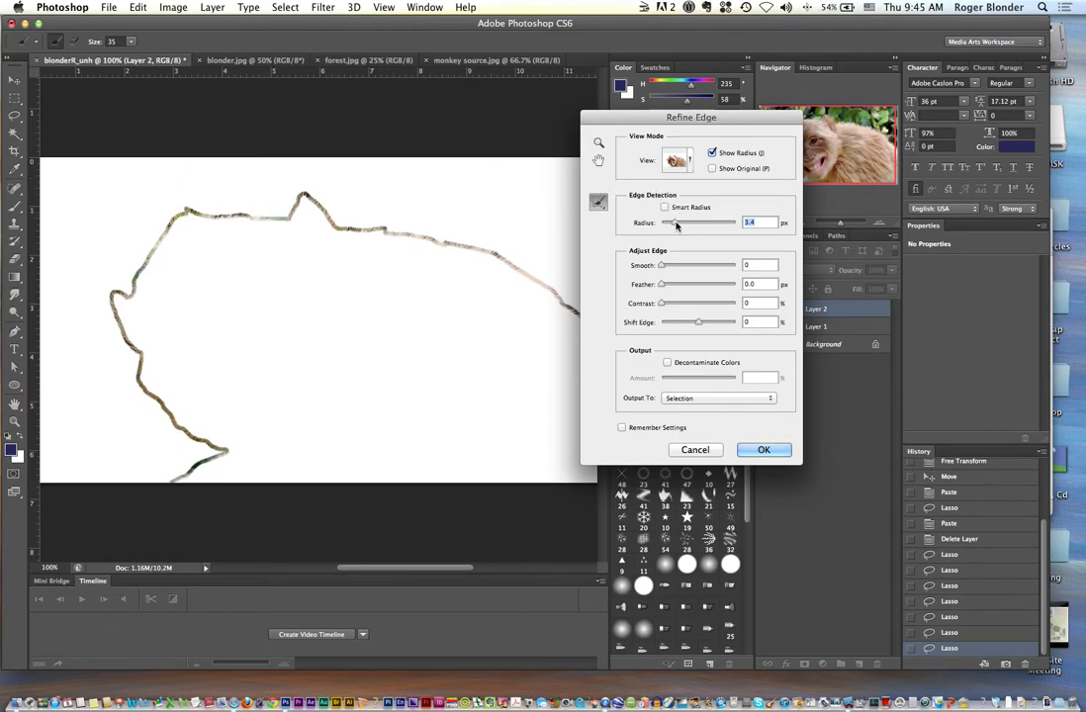
pyautogui.moveTo(685, 225); pyautogui.dragTo(514, 185)
pyautogui.moveTo(662, 222); pyautogui.dragTo(700, 225)
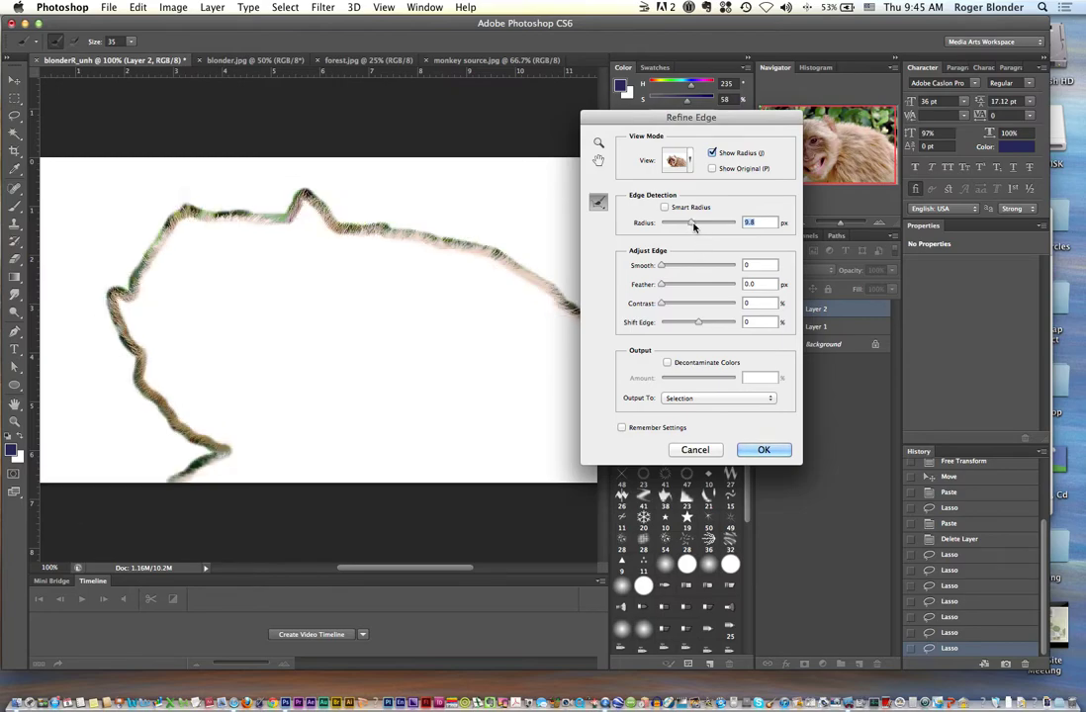
pyautogui.moveTo(692, 224); pyautogui.dragTo(696, 227)
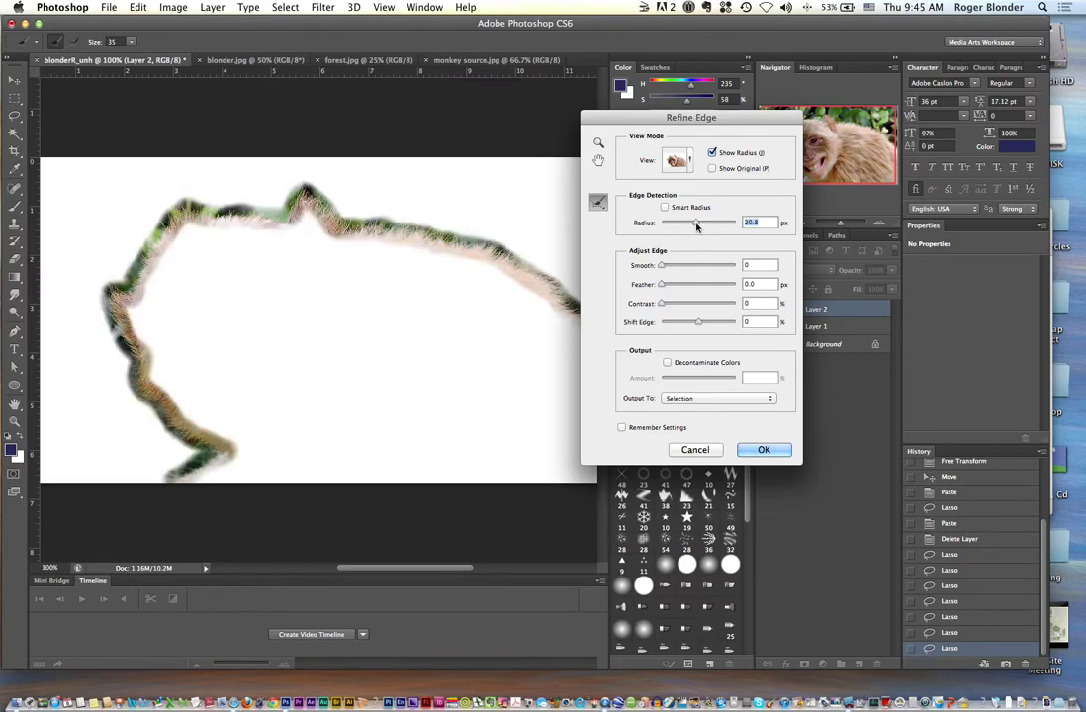
# Turn off Show Radius and reduce the edge detection radius to 7.2 px, leaving Smart Radius off
pyautogui.click(712, 153)
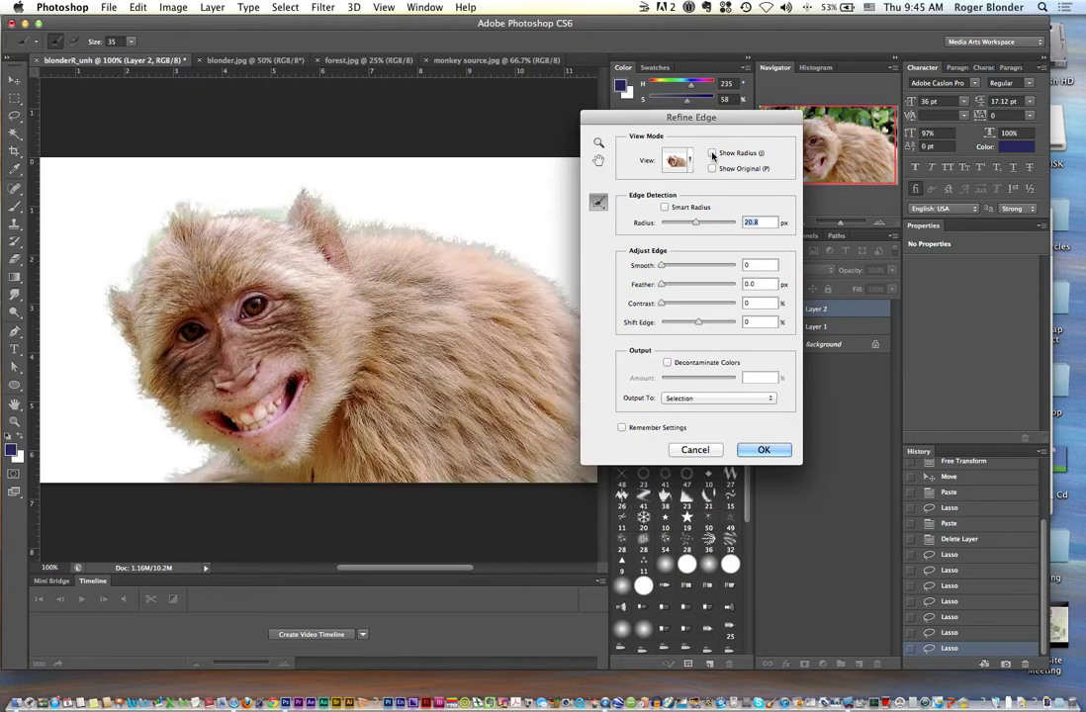
pyautogui.moveTo(696, 225); pyautogui.dragTo(690, 226)
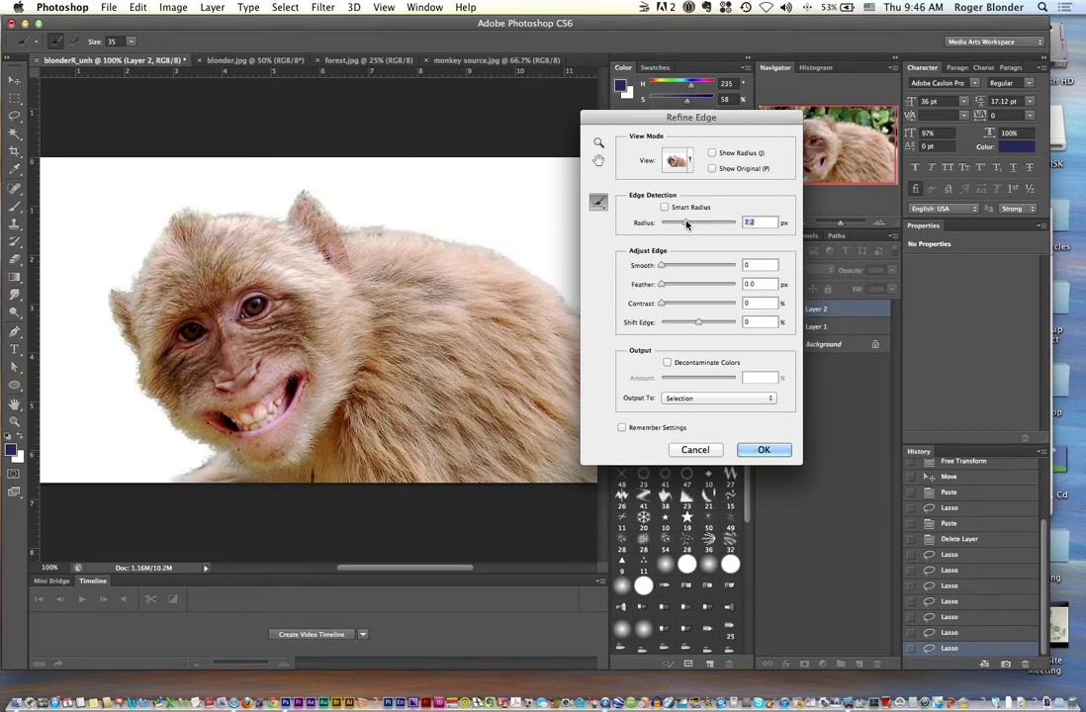
pyautogui.moveTo(689, 226); pyautogui.dragTo(682, 225)
pyautogui.moveTo(684, 227); pyautogui.dragTo(689, 227)
pyautogui.click(665, 208)
pyautogui.moveTo(687, 223); pyautogui.dragTo(677, 229)
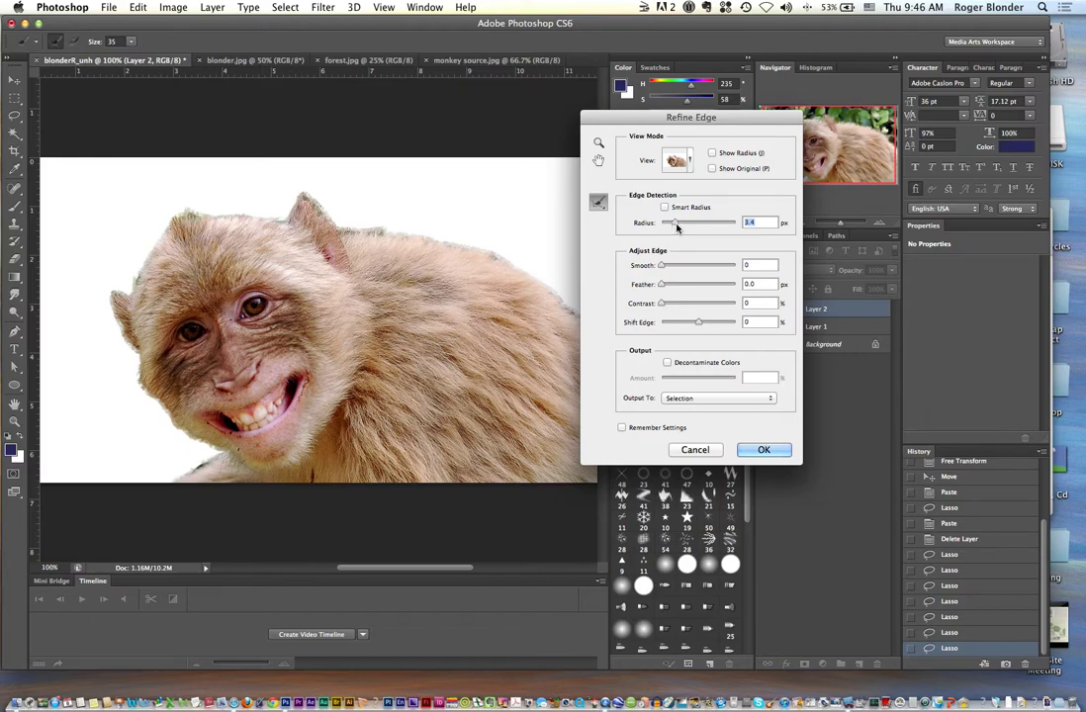
pyautogui.moveTo(676, 228); pyautogui.dragTo(679, 225)
pyautogui.moveTo(686, 225); pyautogui.dragTo(688, 225)
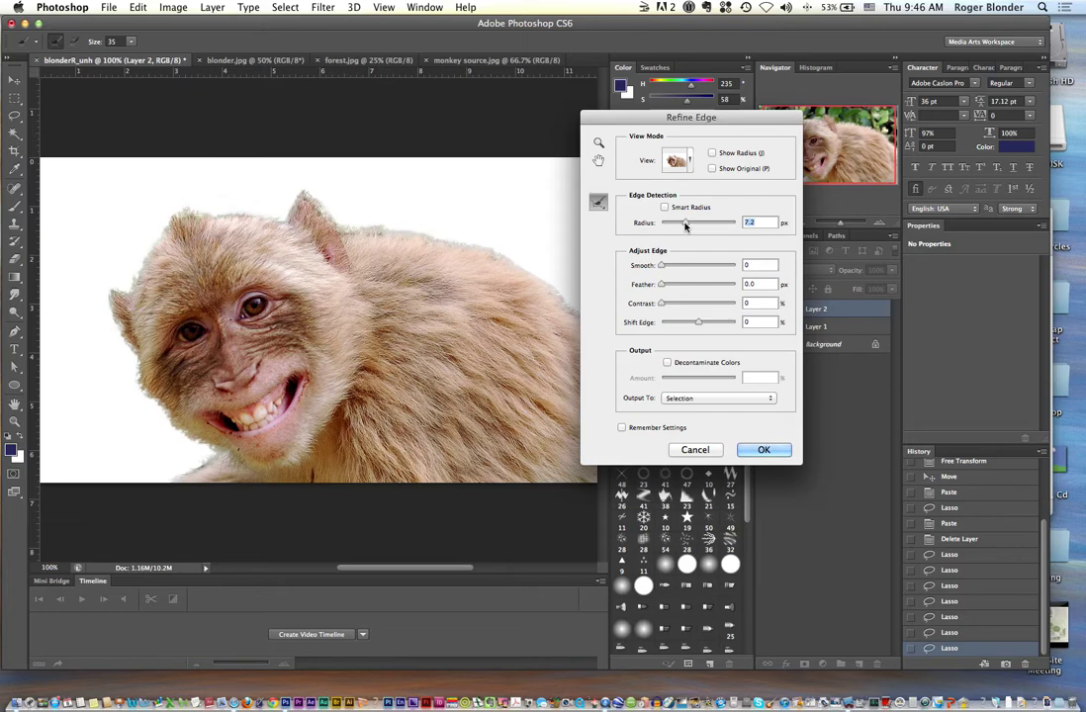
# Set Smooth to 8, Feather to 2.0 px, Contrast to 11% and the edge detection radius to 6.5 px
pyautogui.click(690, 160)
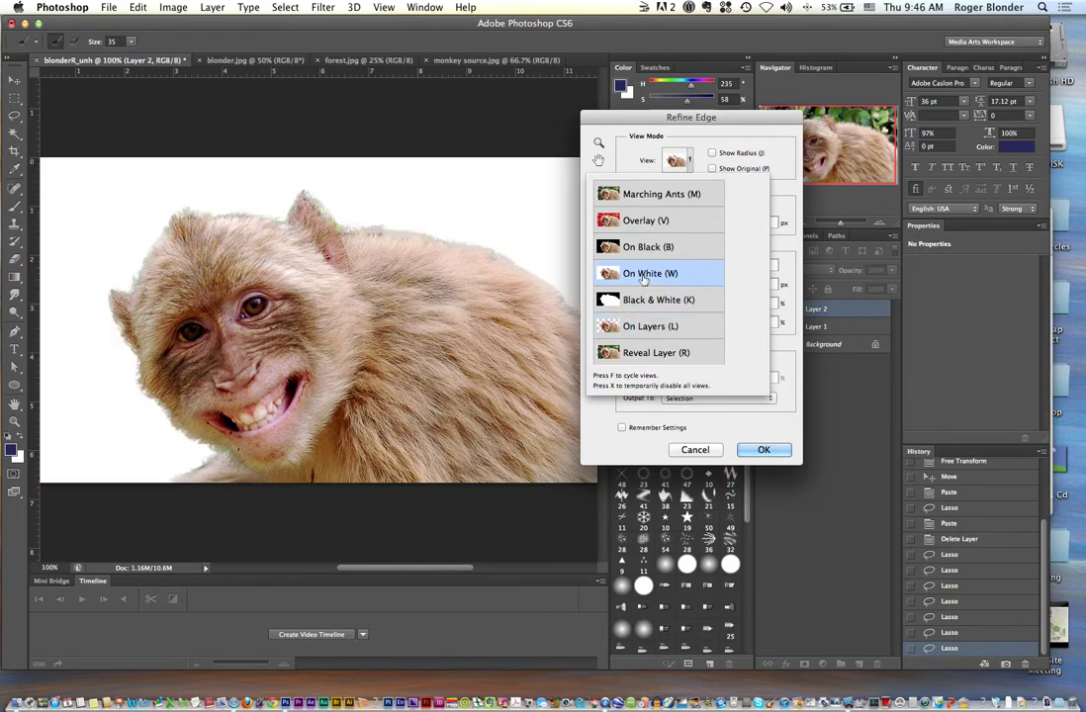
pyautogui.click(638, 132)
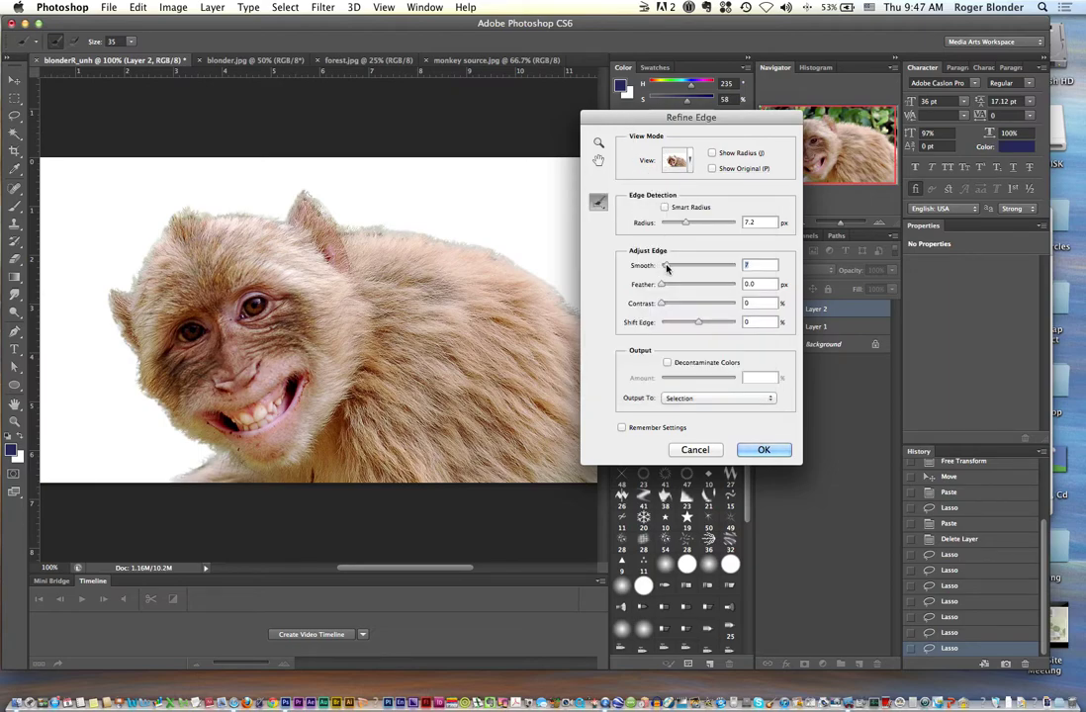
pyautogui.moveTo(660, 267); pyautogui.dragTo(670, 304)
pyautogui.moveTo(684, 226); pyautogui.dragTo(682, 227)
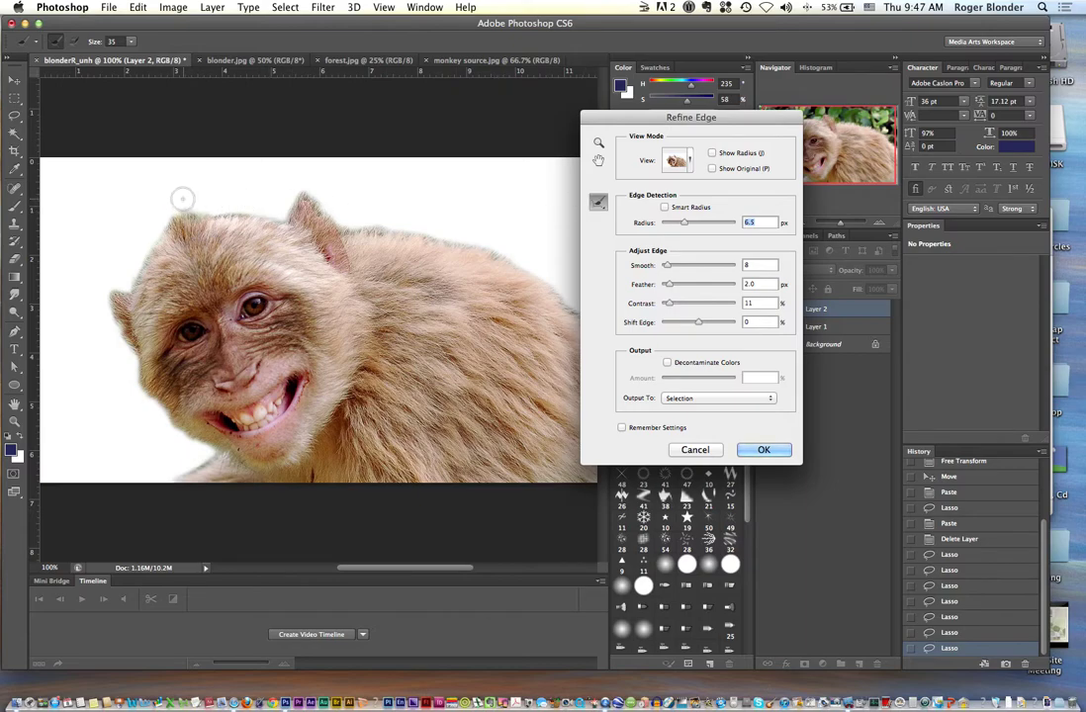
# Brush Refine Radius around the fur tuft above the monkey's forehead and take the refinement back with the Erase Refinements Tool
pyautogui.moveTo(182, 202)
pyautogui.mouseDown()
pyautogui.moveTo(211, 210)
pyautogui.moveTo(236, 197)
pyautogui.moveTo(170, 221)
pyautogui.moveTo(158, 246)
pyautogui.moveTo(143, 210)
pyautogui.mouseUp()
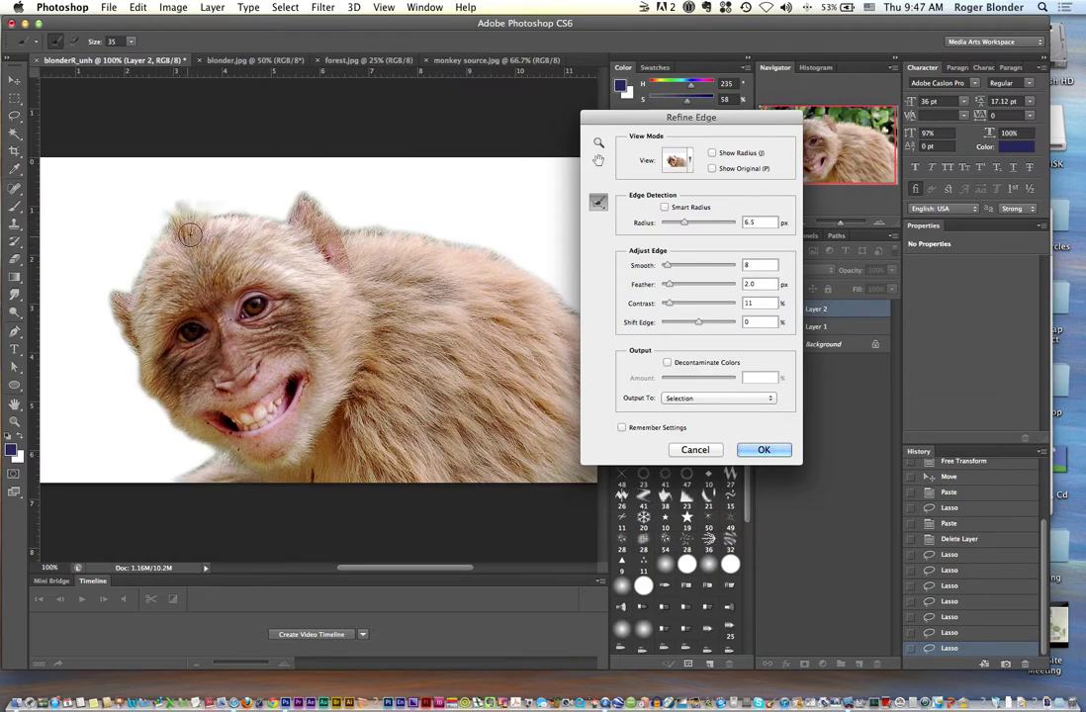
pyautogui.moveTo(598, 206); pyautogui.dragTo(633, 214)
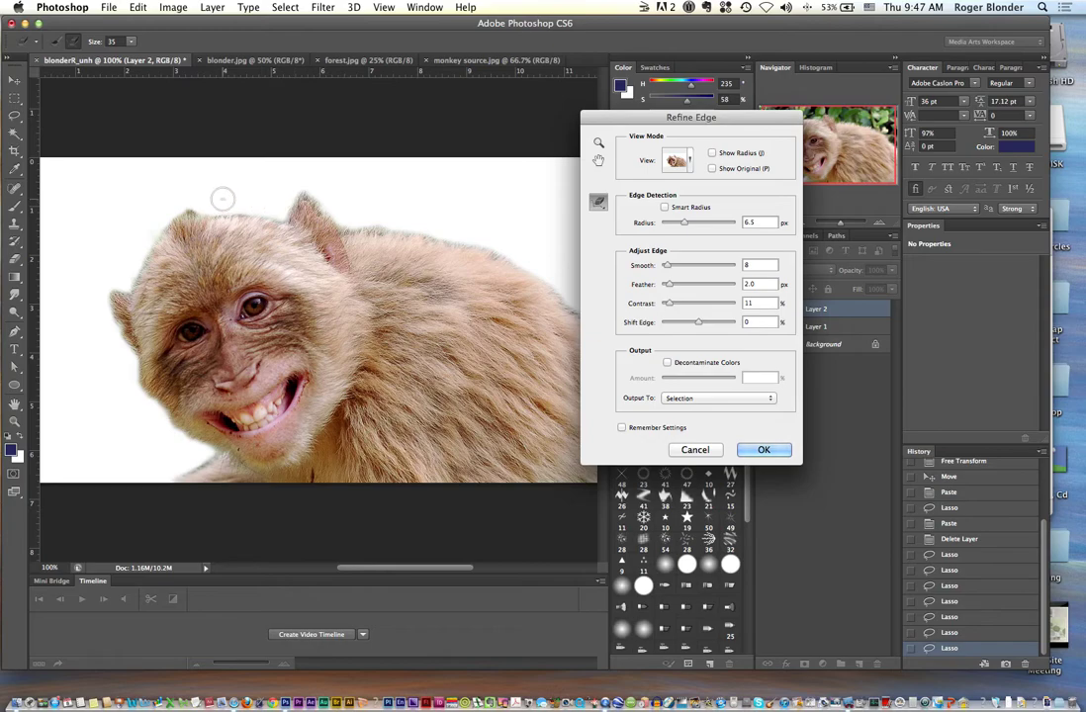
# Set Smooth to 8, Feather to 1.3 px, Shift Edge to -84% and Radius to 8.5 px, with Decontaminate Colors on at 0%
pyautogui.click(667, 284)
pyautogui.moveTo(698, 325); pyautogui.dragTo(667, 323)
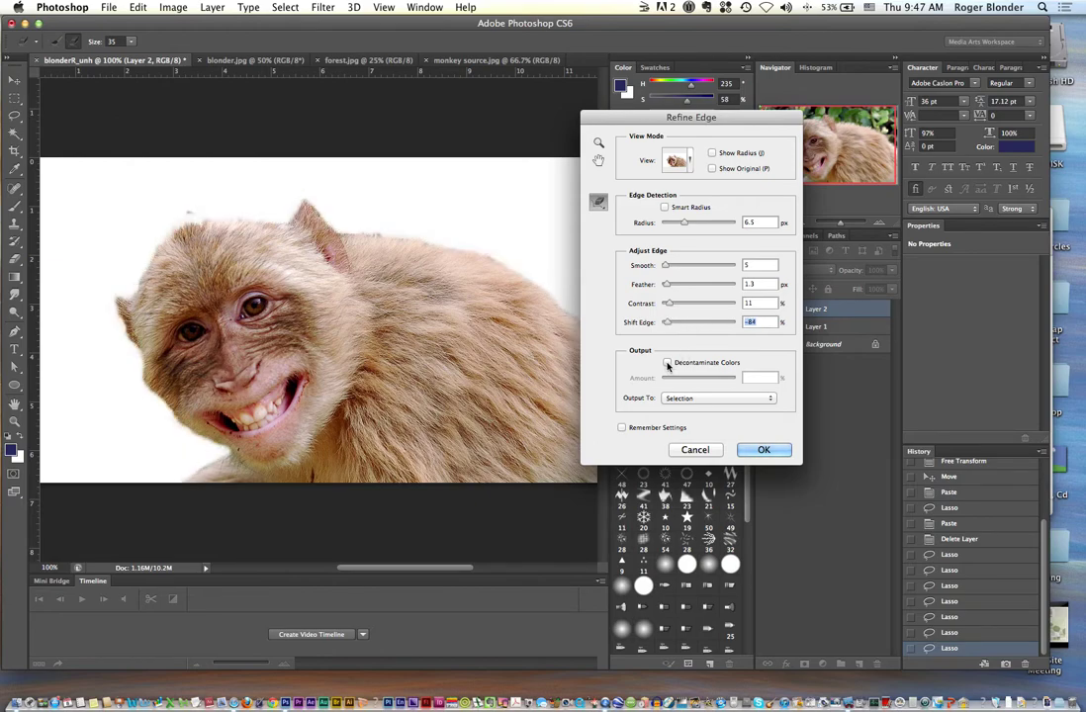
pyautogui.click(667, 363)
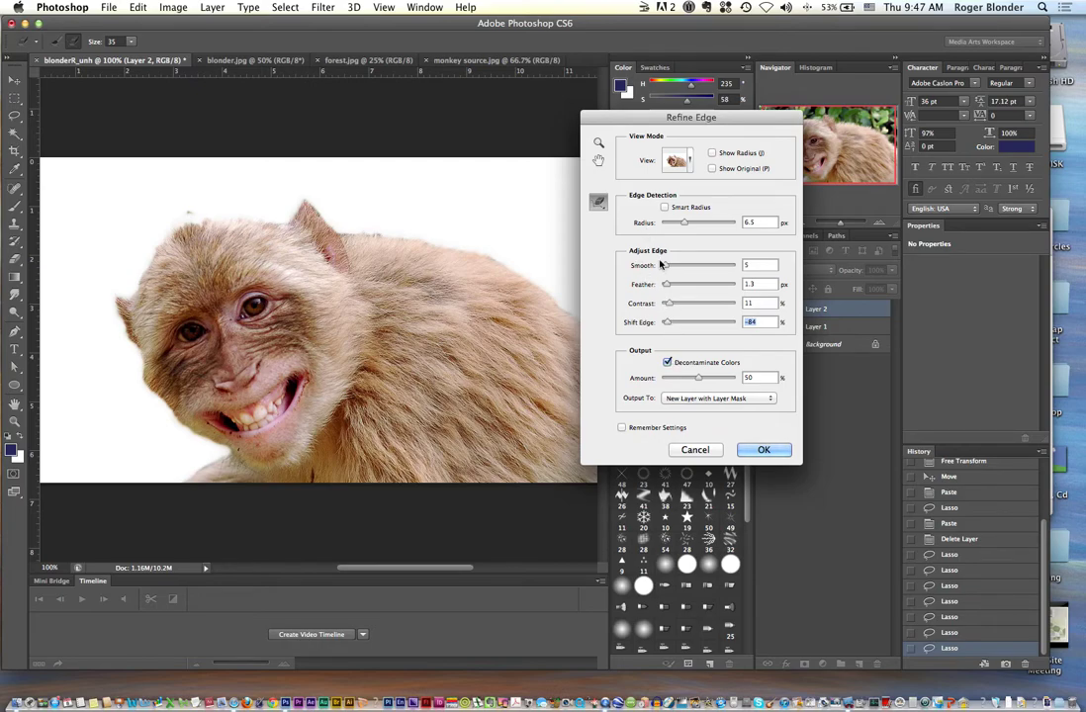
pyautogui.moveTo(666, 267); pyautogui.dragTo(668, 267)
pyautogui.moveTo(682, 223); pyautogui.dragTo(686, 223)
pyautogui.moveTo(696, 382); pyautogui.dragTo(661, 382)
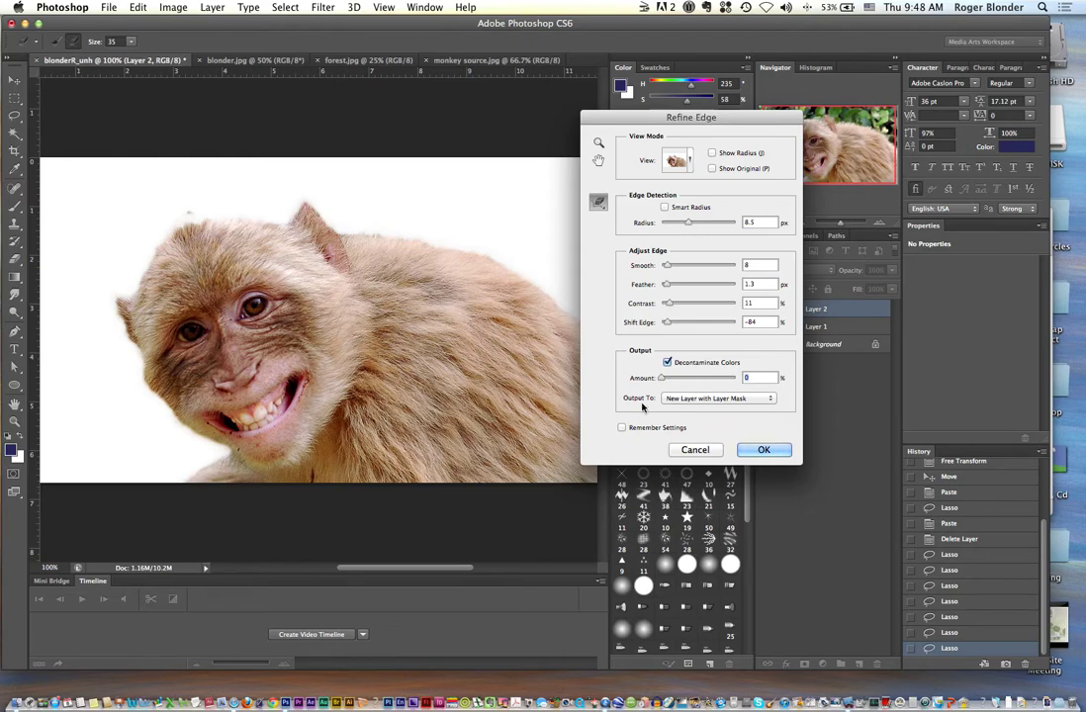
# Turn off Decontaminate Colors and reduce the edge detection radius to 0.0 px
pyautogui.click(667, 362)
pyautogui.moveTo(690, 224); pyautogui.dragTo(654, 227)
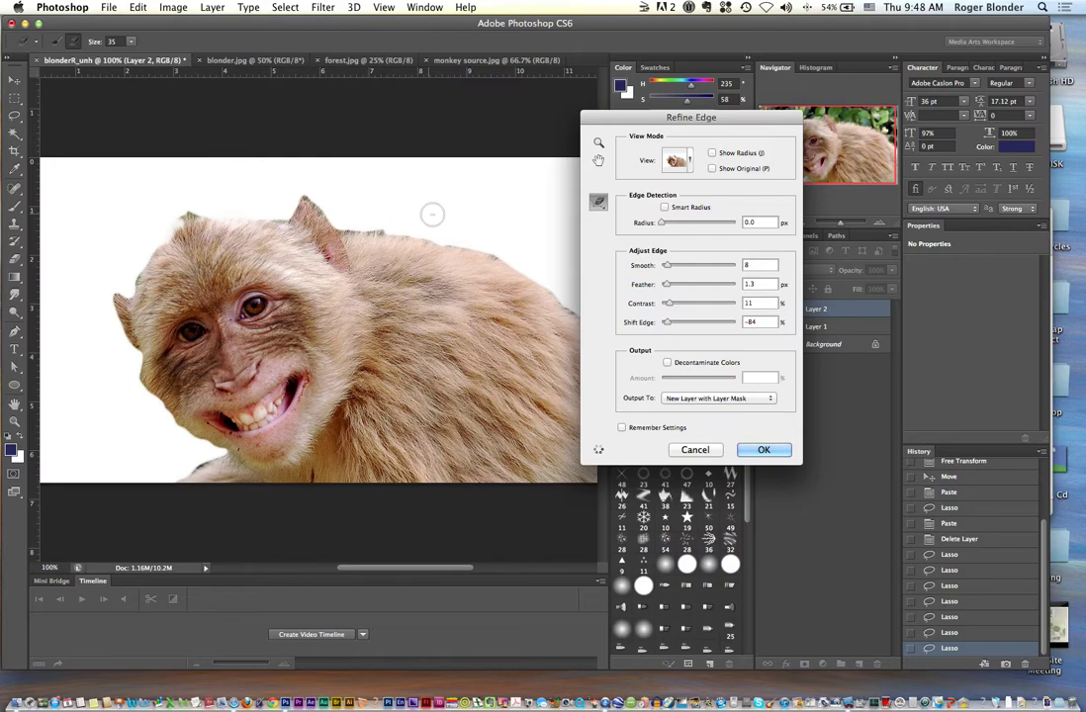
pyautogui.click(597, 203)
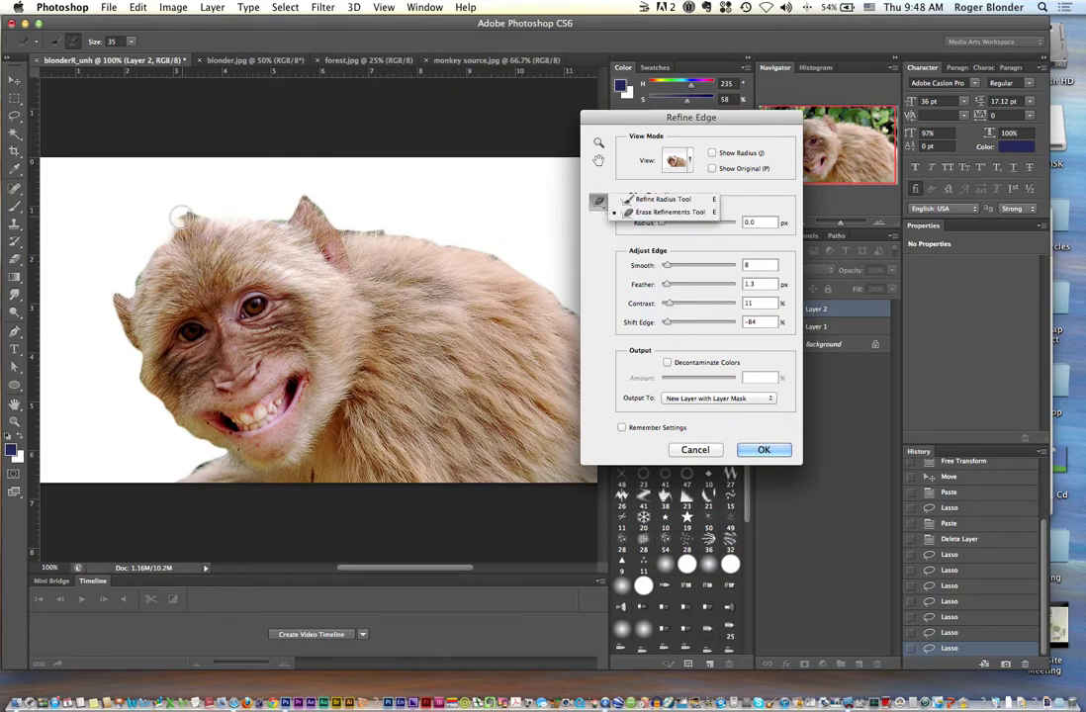
pyautogui.click(166, 186)
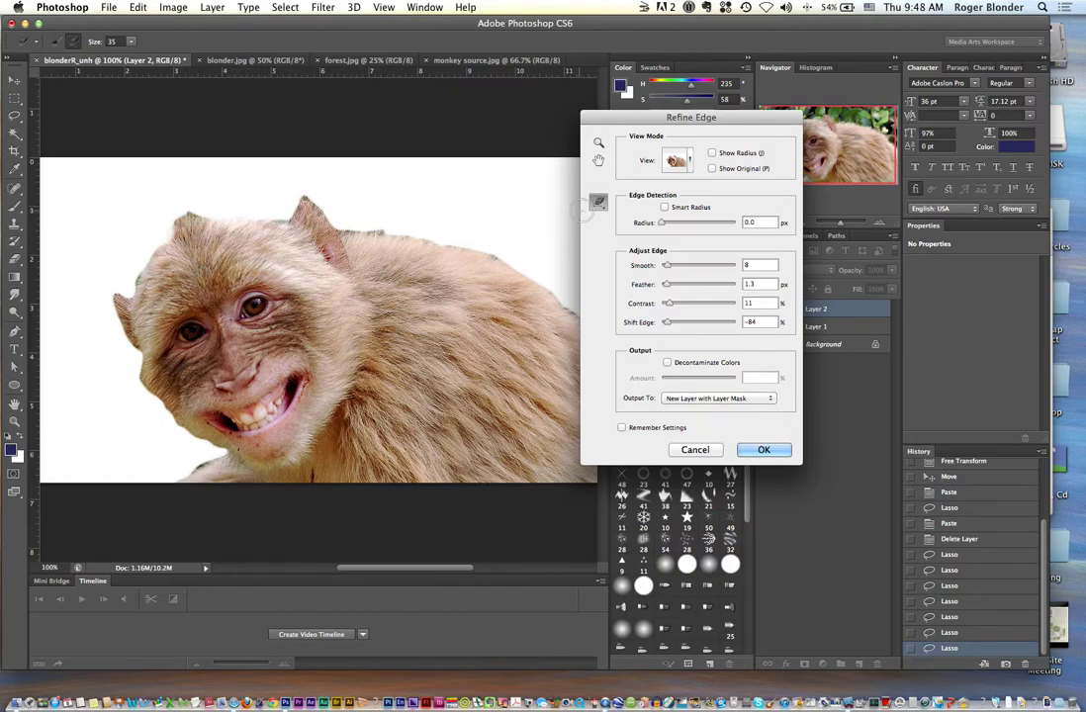
# Set the edge detection radius to 6.2 px and brush the Refine Radius Tool over the fur tuft above the forehead
pyautogui.moveTo(660, 223); pyautogui.dragTo(688, 224)
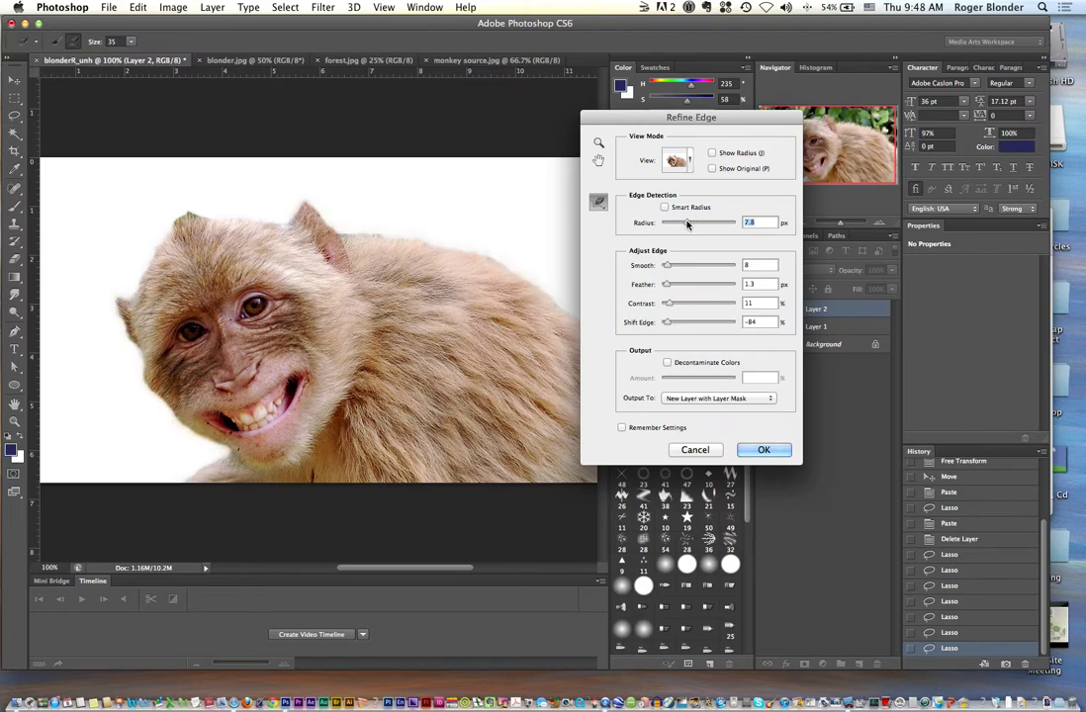
pyautogui.moveTo(690, 224); pyautogui.dragTo(682, 224)
pyautogui.moveTo(600, 205); pyautogui.dragTo(635, 202)
pyautogui.moveTo(163, 216); pyautogui.dragTo(231, 216)
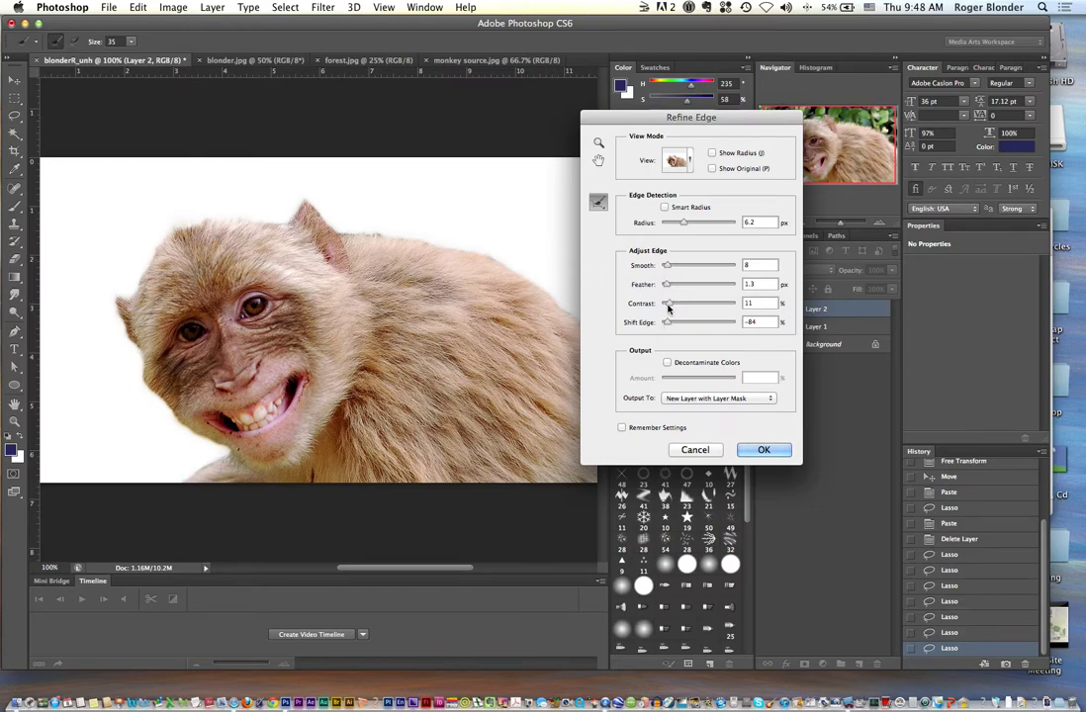
# Set Shift Edge to -24% and turn on Decontaminate Colors with an amount of 18%
pyautogui.moveTo(669, 323); pyautogui.dragTo(692, 324)
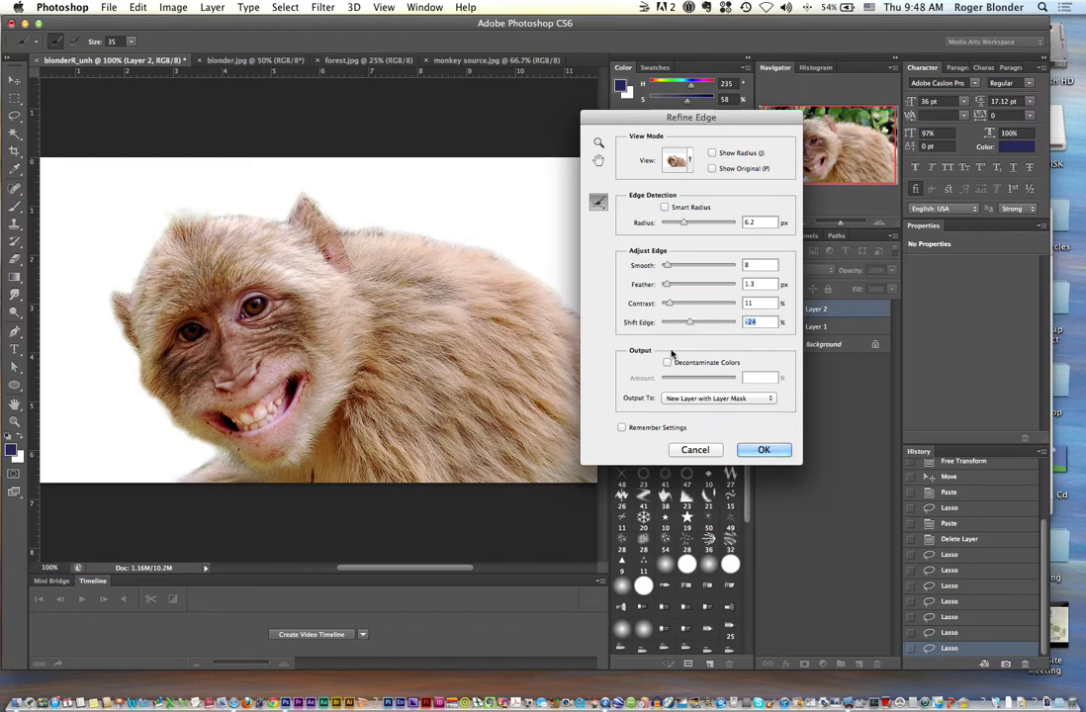
pyautogui.click(668, 363)
pyautogui.moveTo(663, 378); pyautogui.dragTo(675, 381)
# Preview the cutout with the On Layers view and output the refined monkey to a New Layer
pyautogui.click(677, 160)
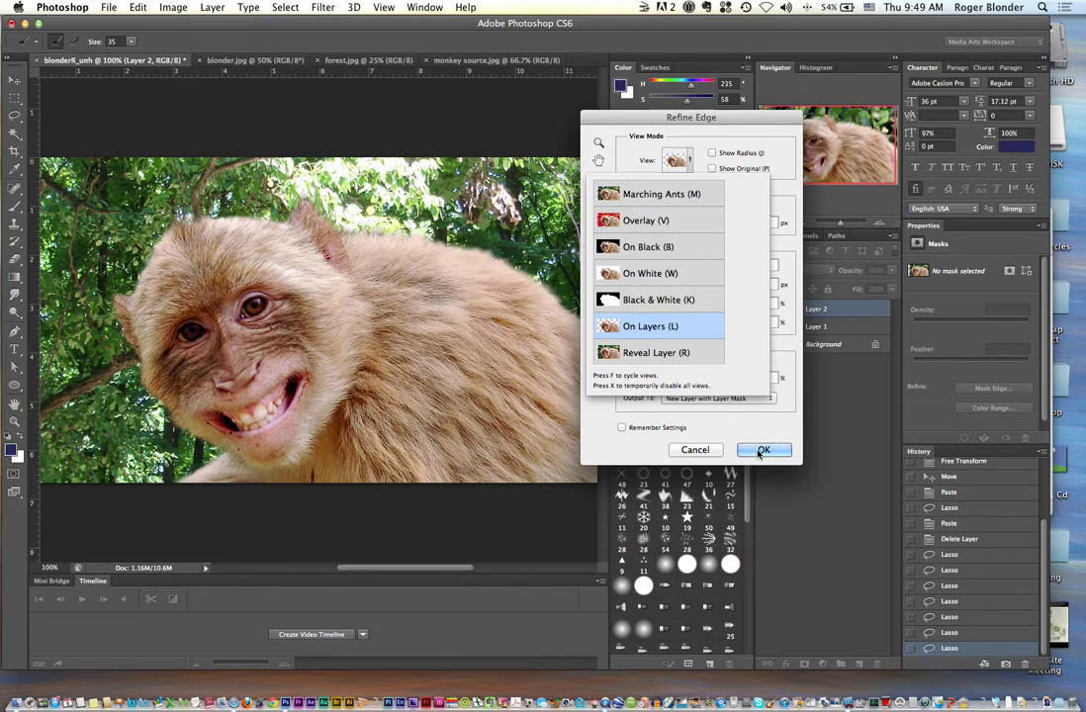
pyautogui.click(749, 420)
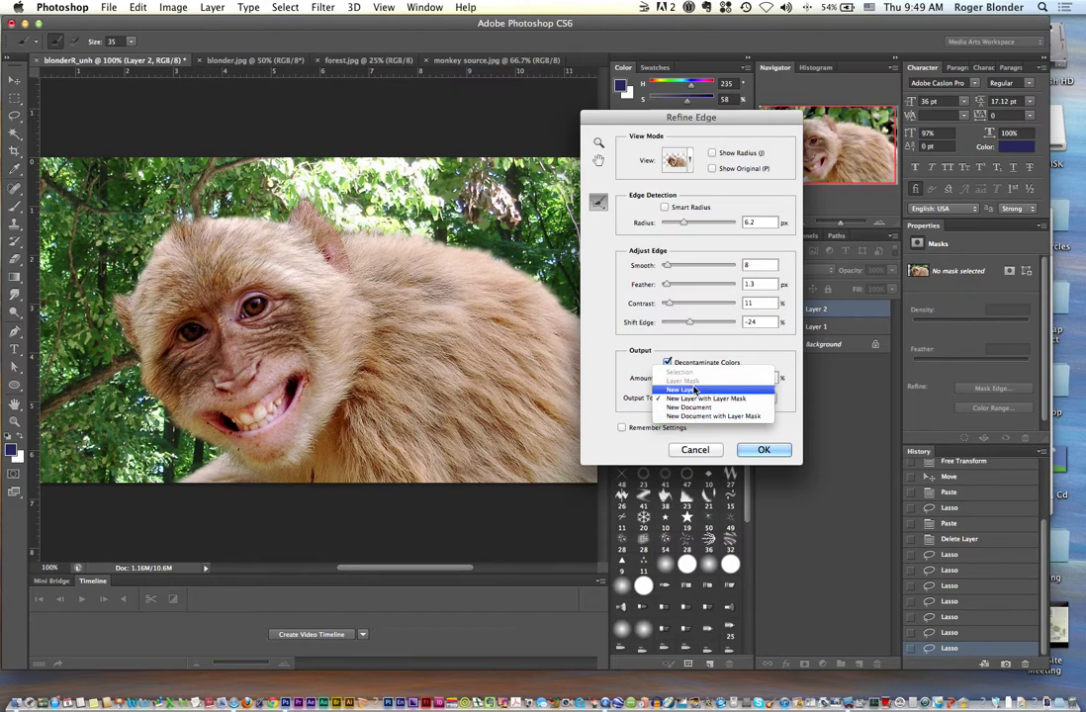
pyautogui.click(696, 389)
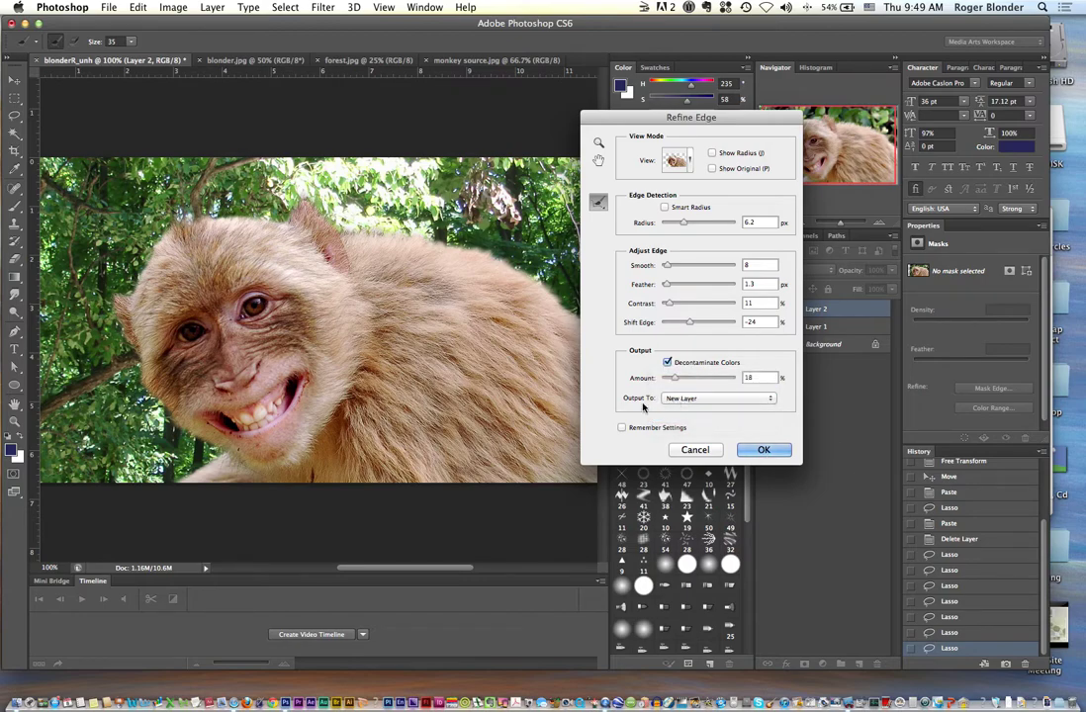
pyautogui.click(760, 451)
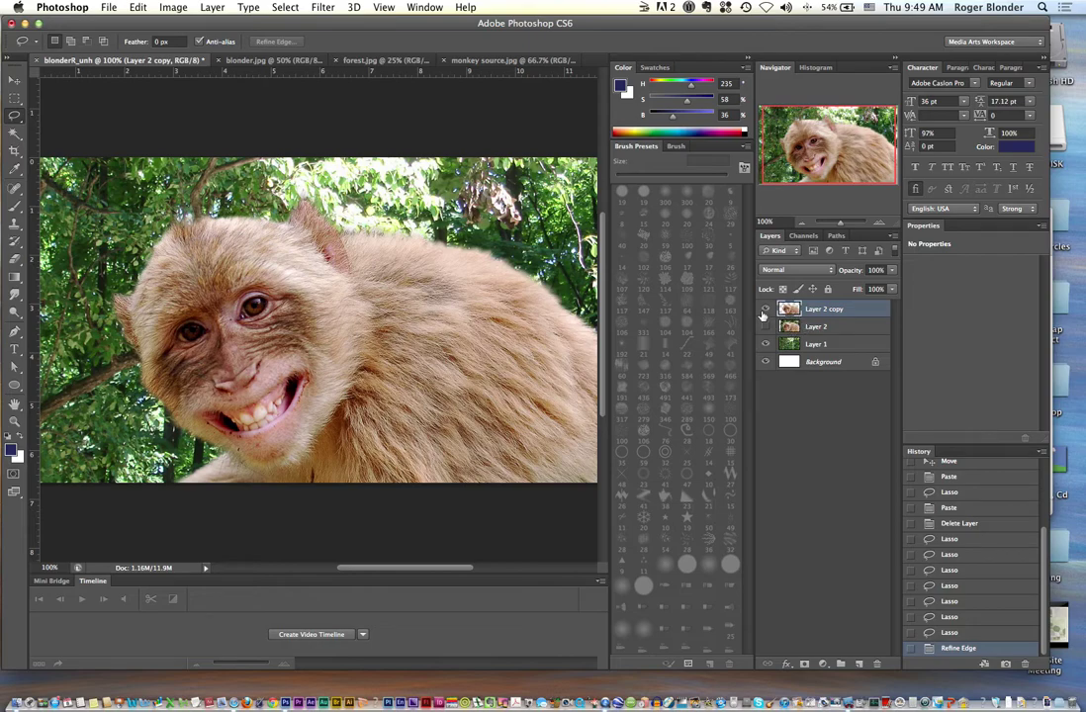
# Compare the monkey cutout with the original photo by toggling the visibility of Layer 2 copy and Layer 2, leaving Layer 2 hidden
pyautogui.click(766, 310)
pyautogui.click(765, 311)
pyautogui.click(765, 311)
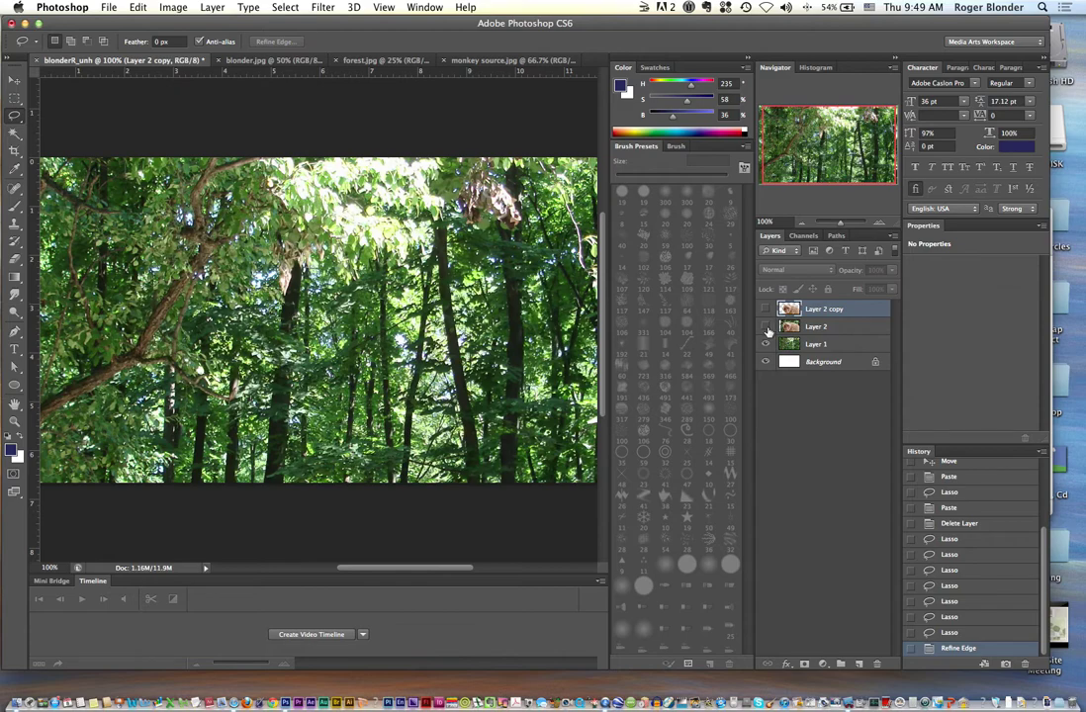
pyautogui.click(766, 327)
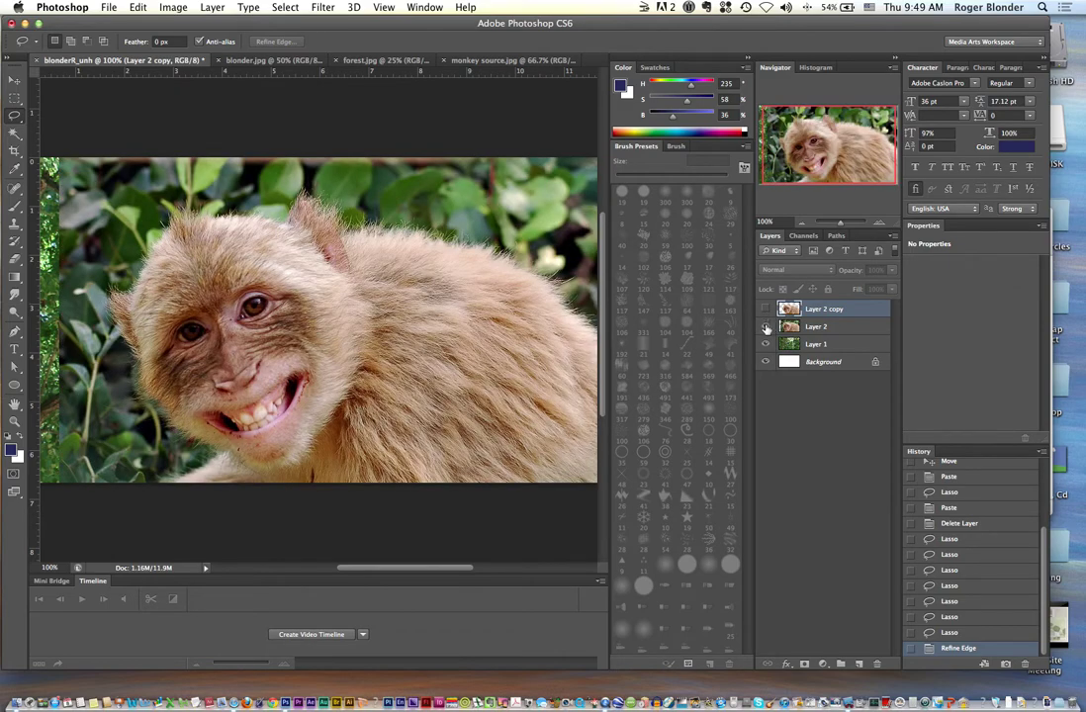
pyautogui.click(766, 310)
pyautogui.click(766, 327)
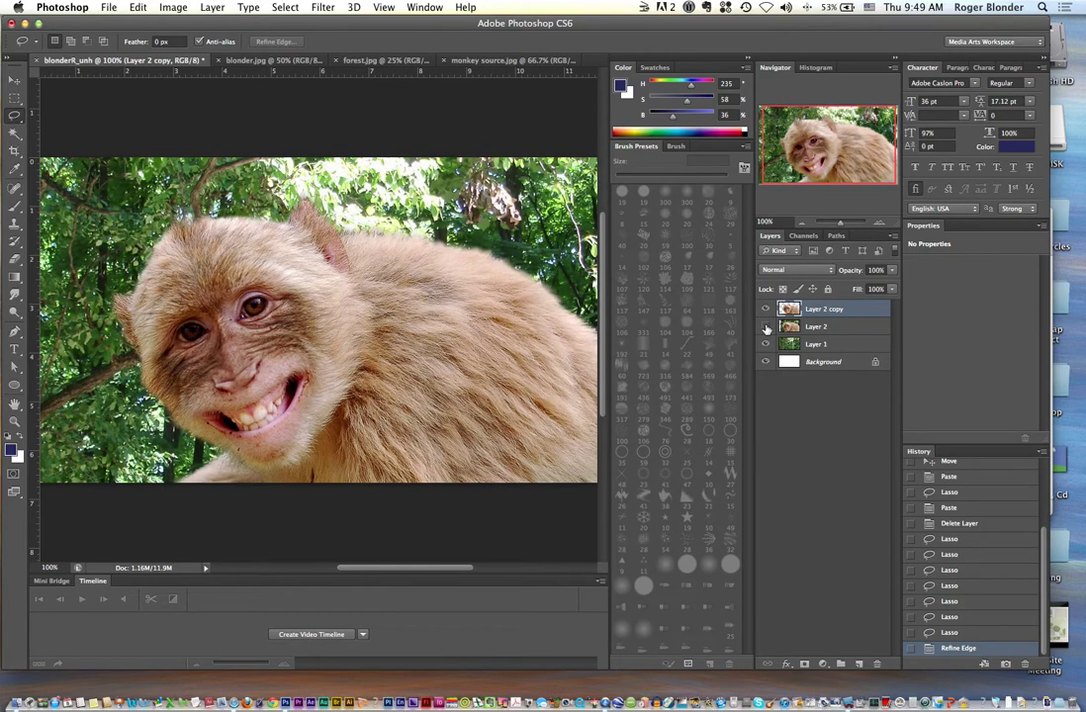
pyautogui.click(767, 327)
pyautogui.click(767, 327)
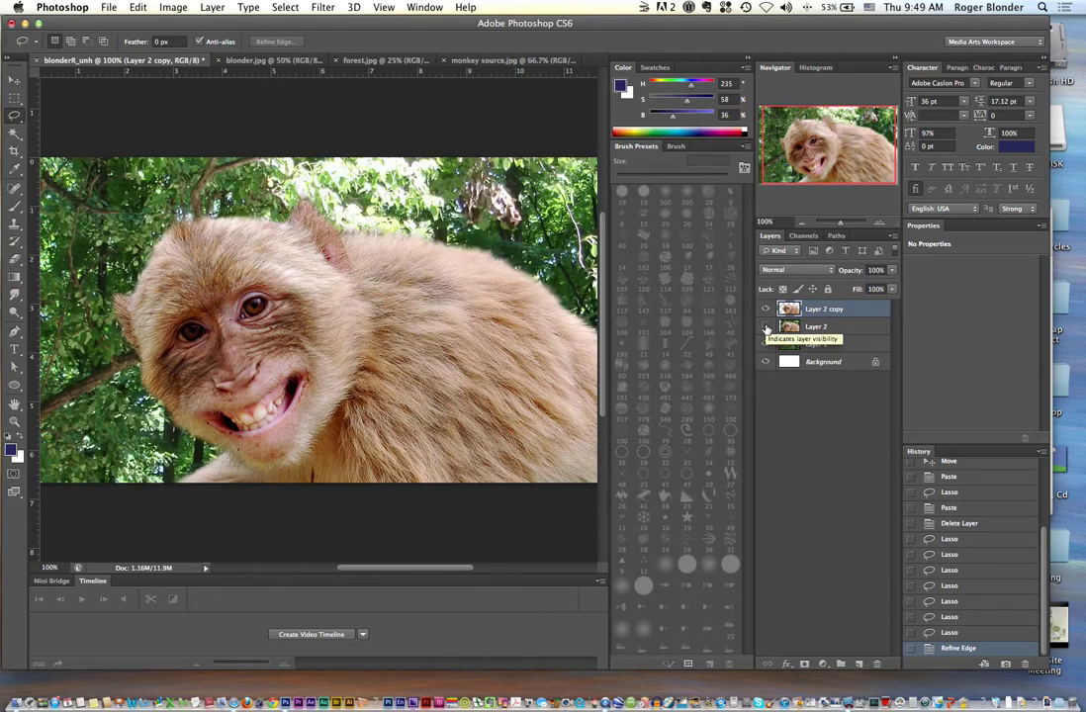
pyautogui.click(767, 327)
pyautogui.click(766, 327)
pyautogui.click(766, 327)
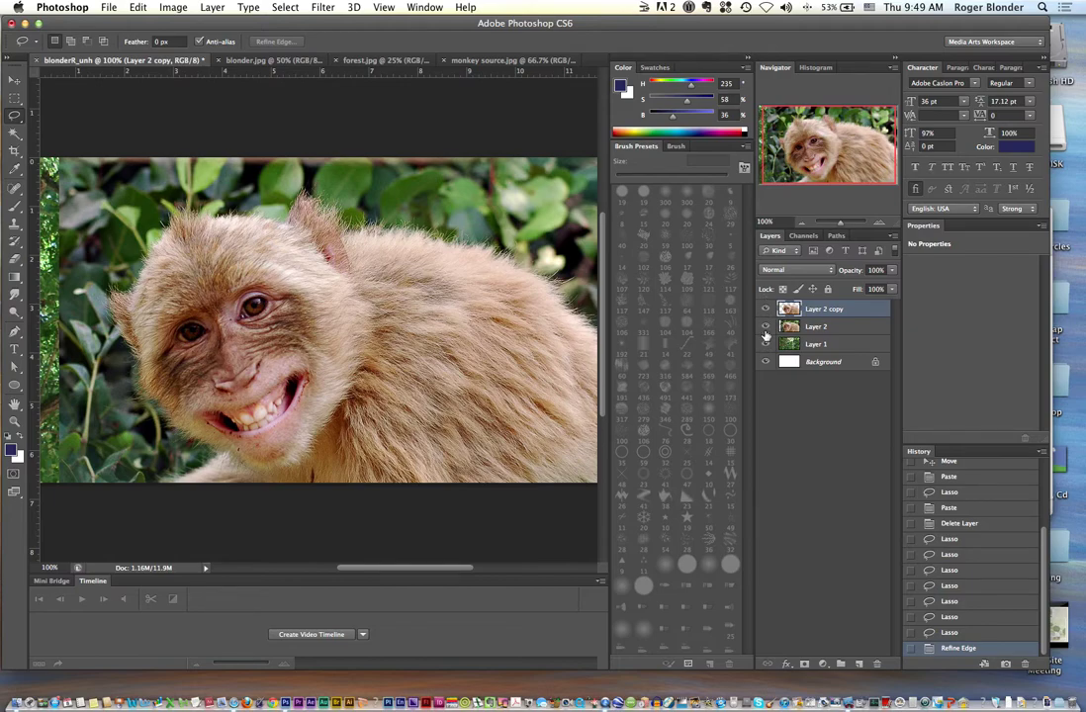
pyautogui.click(764, 326)
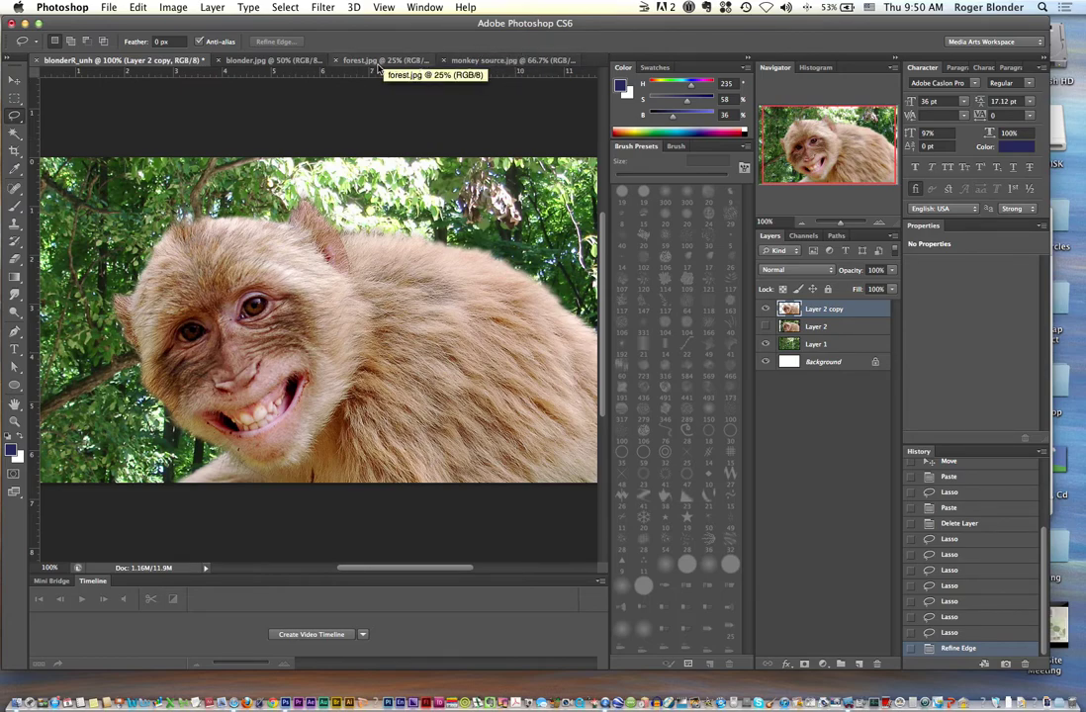
# Switch to the portrait image, select its entire canvas and deselect it again
pyautogui.click(259, 61)
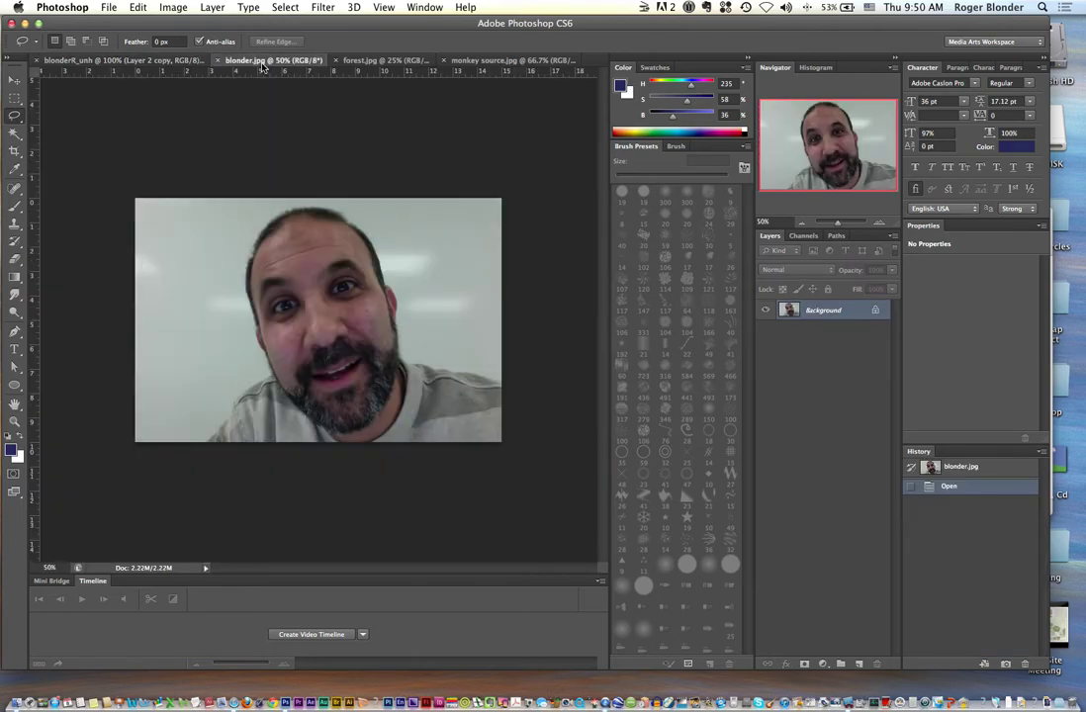
pyautogui.press('super+a')
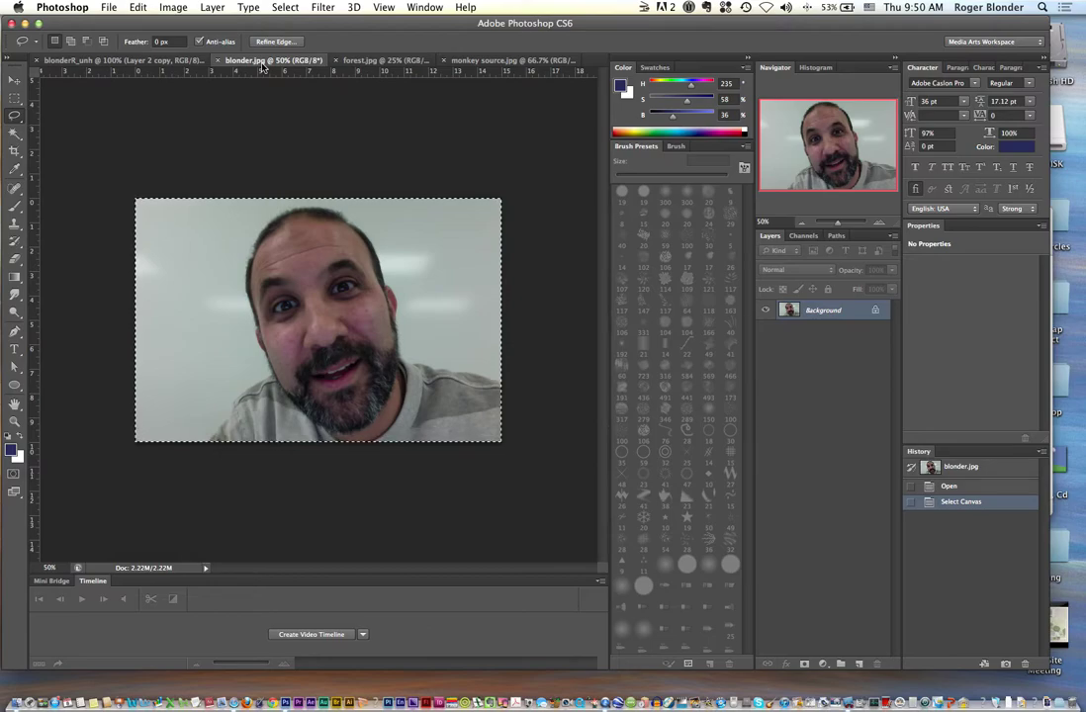
pyautogui.press('super+d')
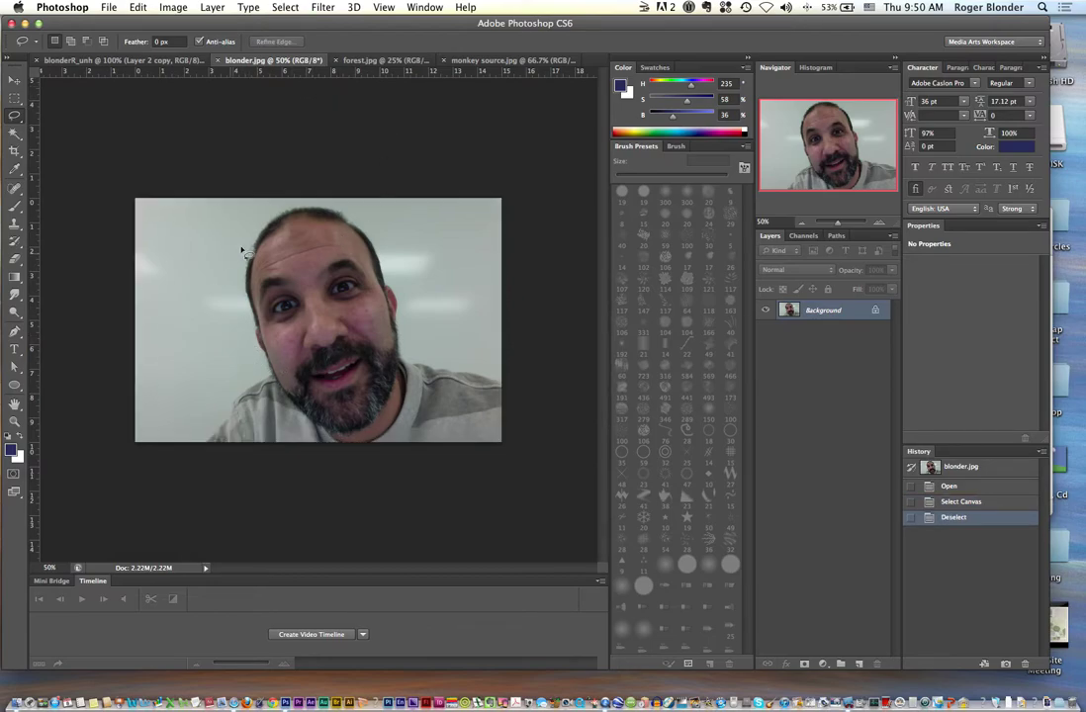
# Try the Magic Wand at tolerance 25 on two spots of the wall behind the man and clear the selection
pyautogui.click(15, 132)
pyautogui.click(219, 310)
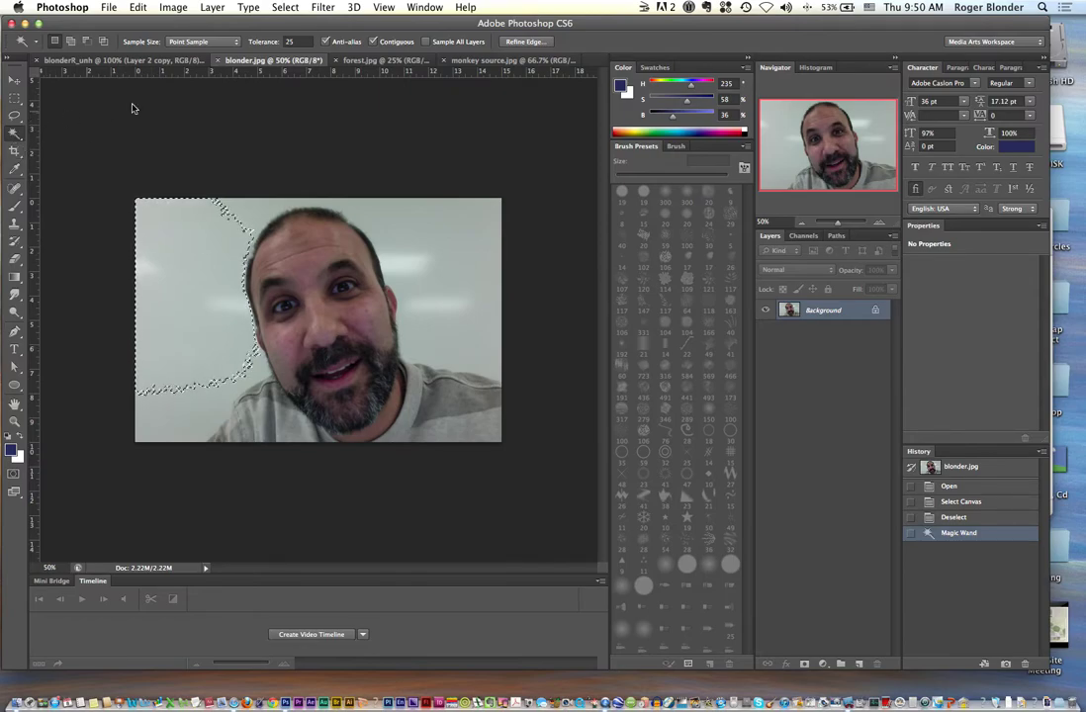
pyautogui.click(222, 210)
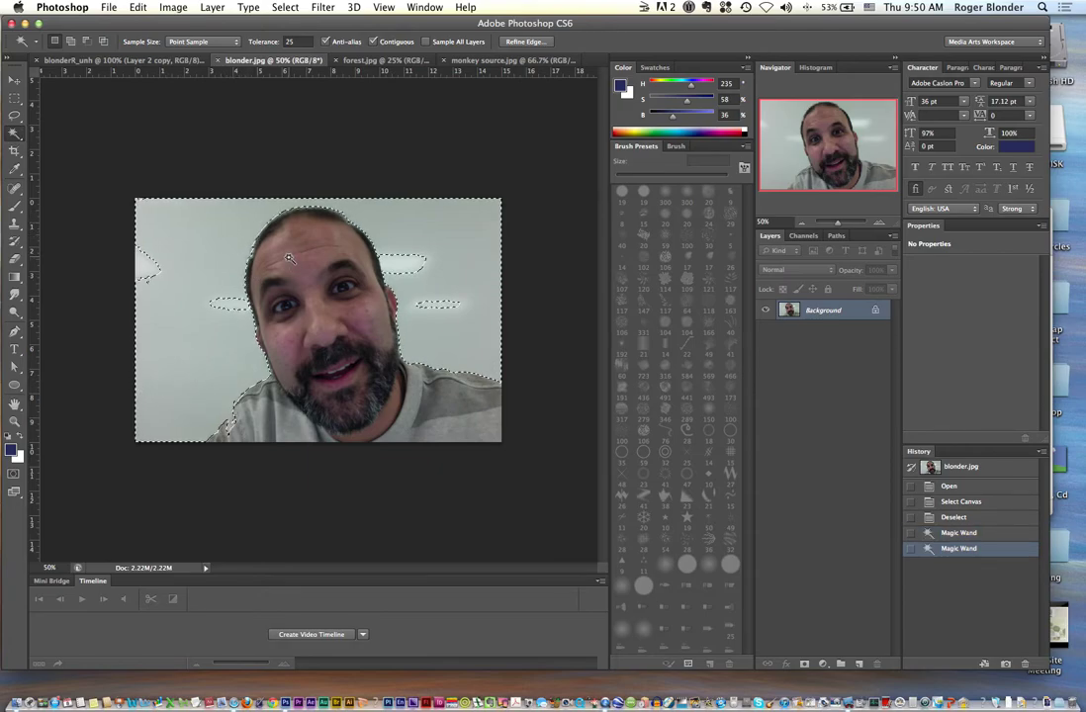
pyautogui.press('super+d')
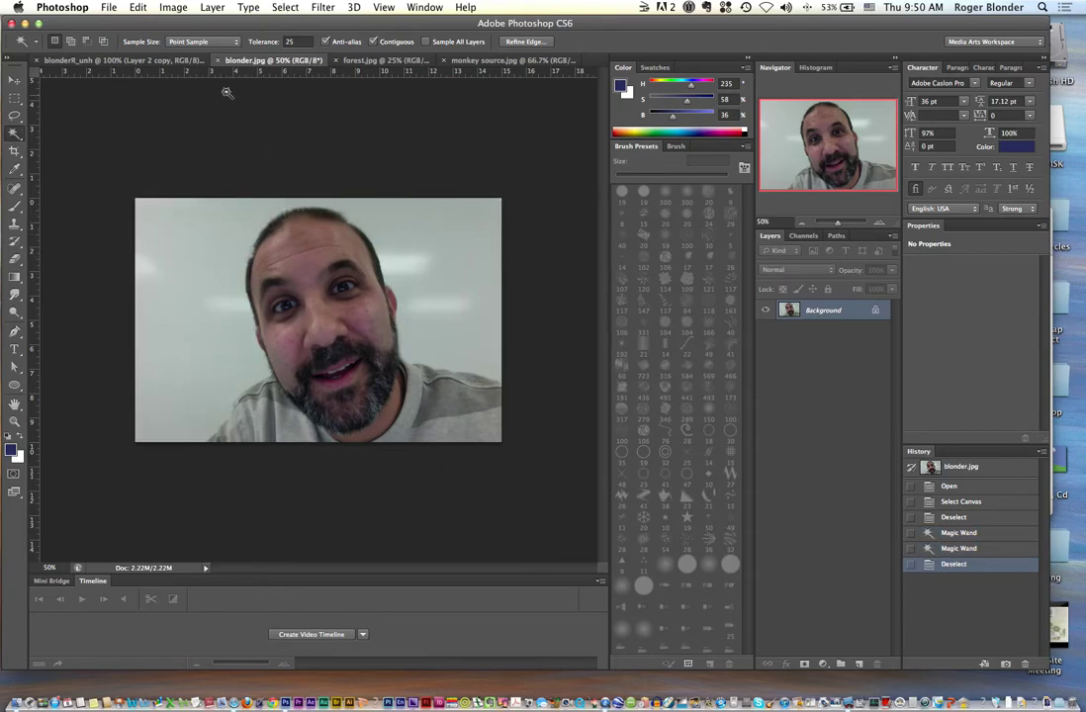
# Set the Magic Wand tolerance to 2 and try it on several spots of the wall beside the man
pyautogui.click(297, 41)
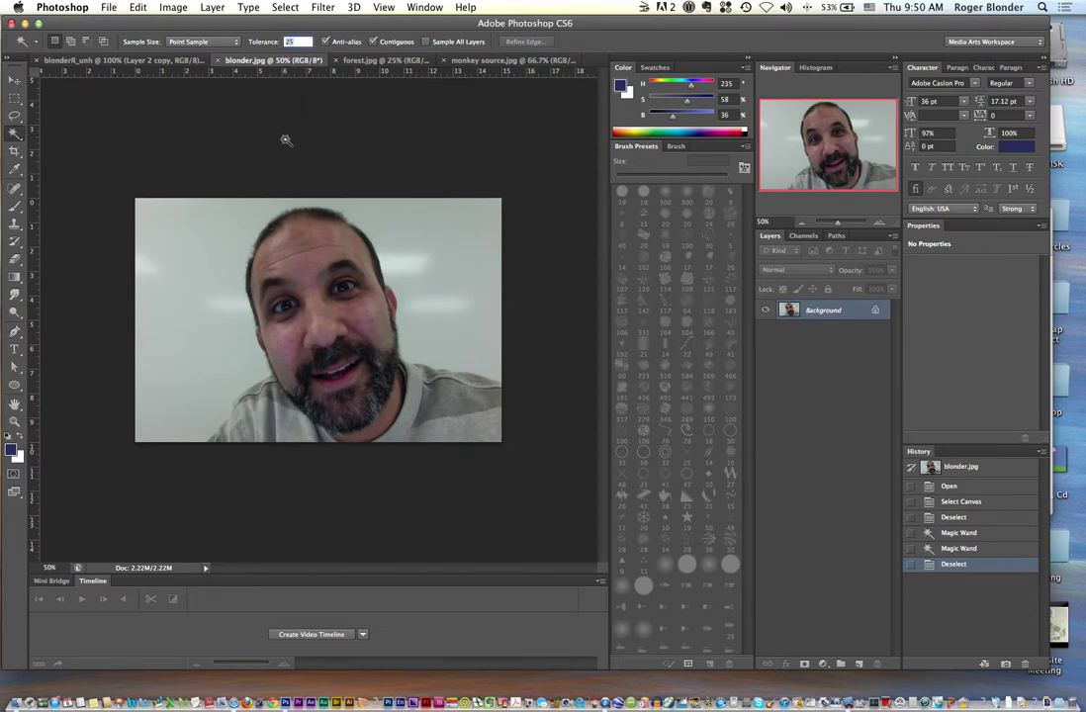
pyautogui.write('2')
pyautogui.click(183, 289)
pyautogui.click(212, 297)
pyautogui.click(220, 263)
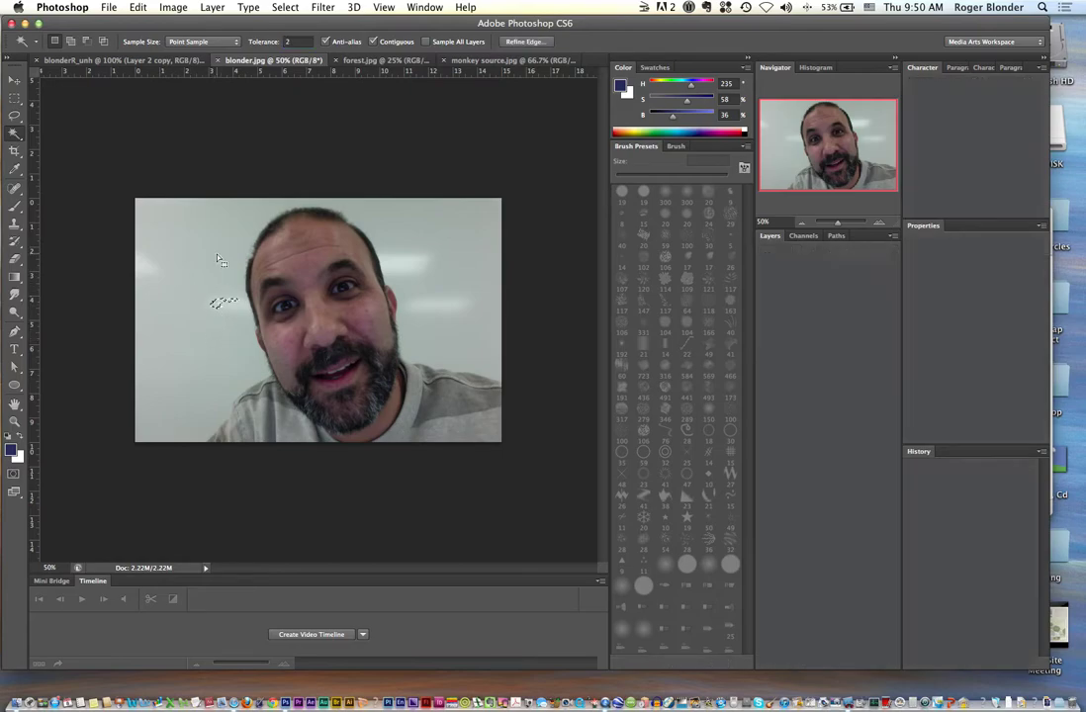
pyautogui.click(196, 341)
# Set the Magic Wand tolerance to 45 and select the wall behind the man
pyautogui.click(264, 43)
pyautogui.write('45')
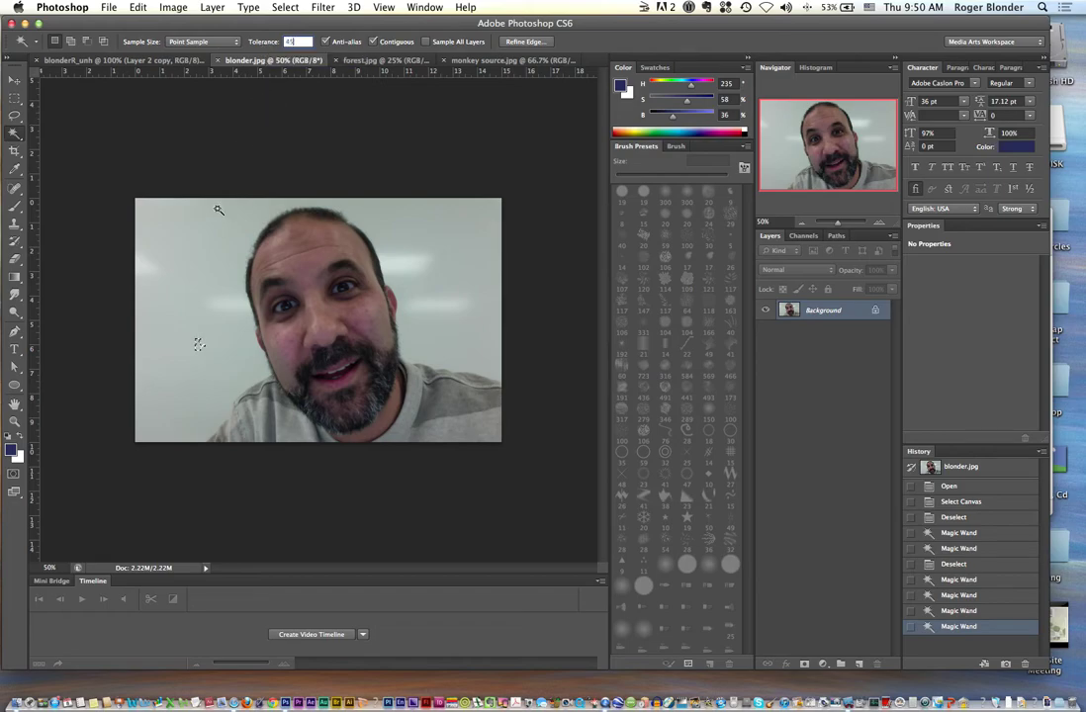
pyautogui.click(197, 265)
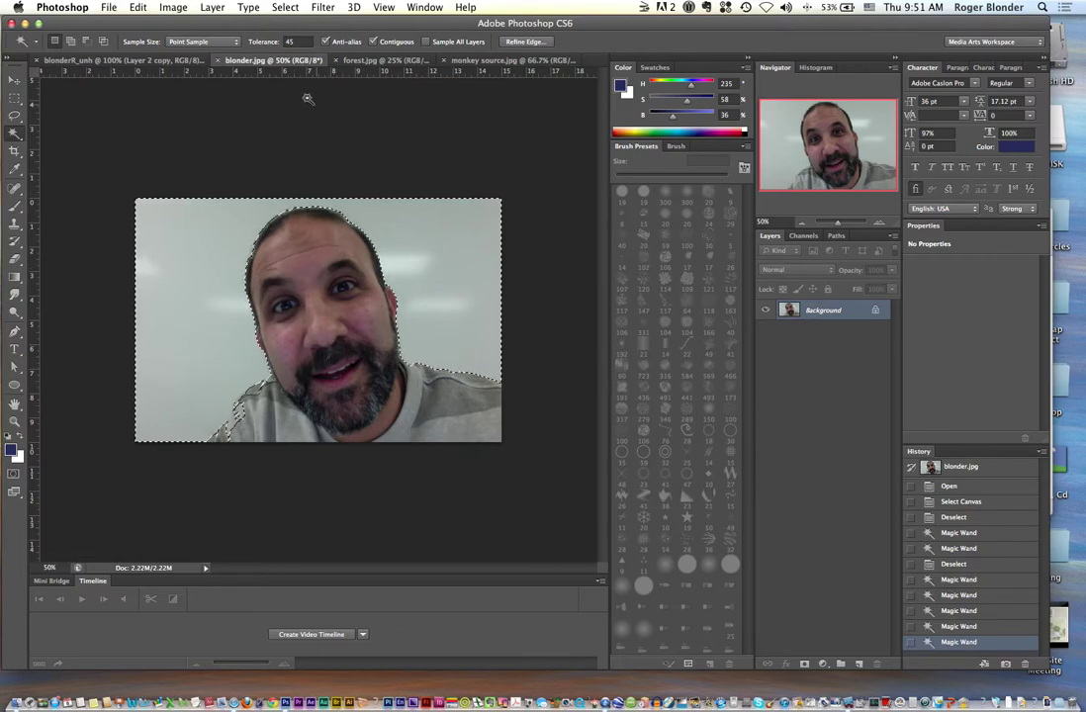
# Invert the selection to isolate the man, then copy him and paste him into the monkey composite as a new layer
pyautogui.click(285, 8)
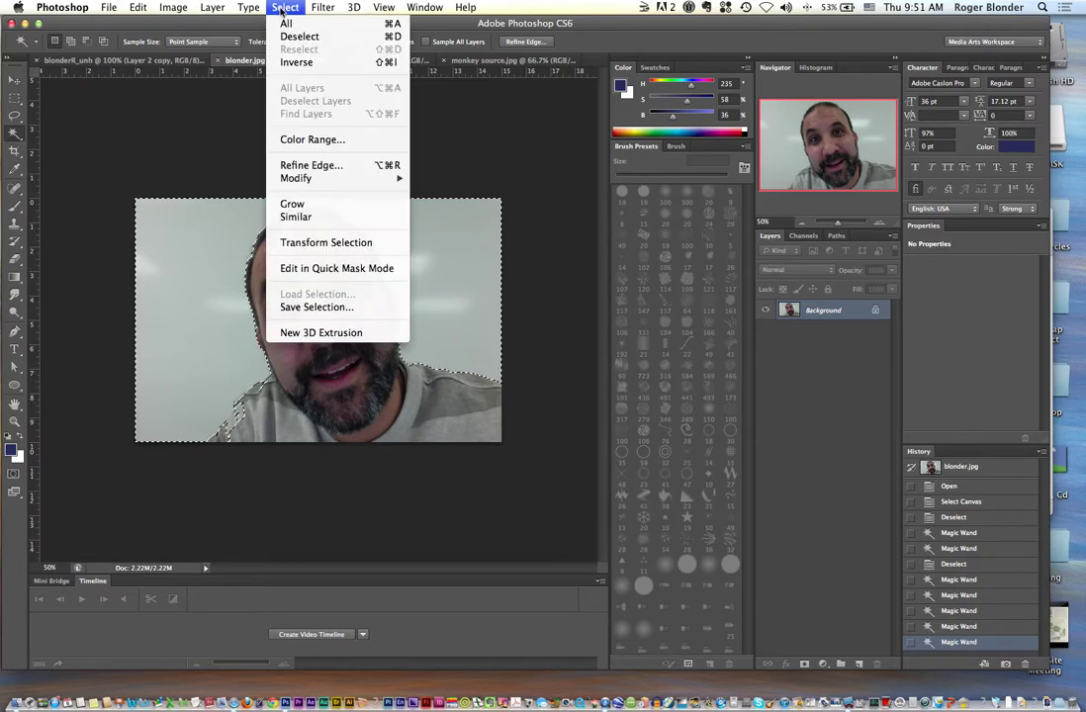
pyautogui.click(285, 63)
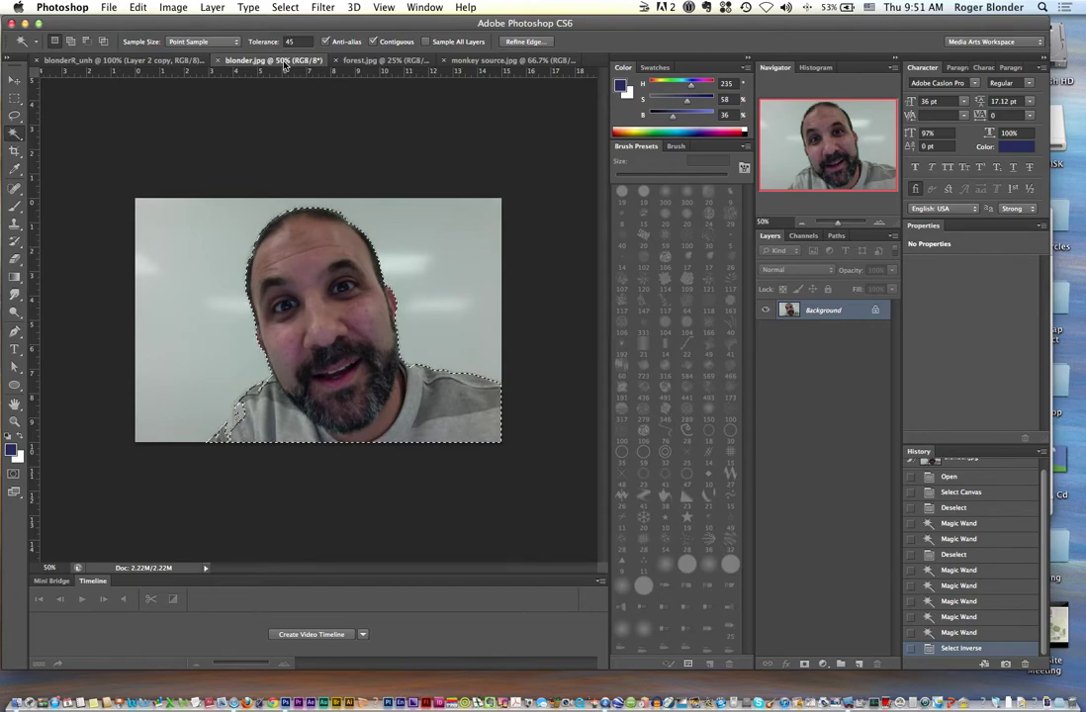
pyautogui.click(159, 60)
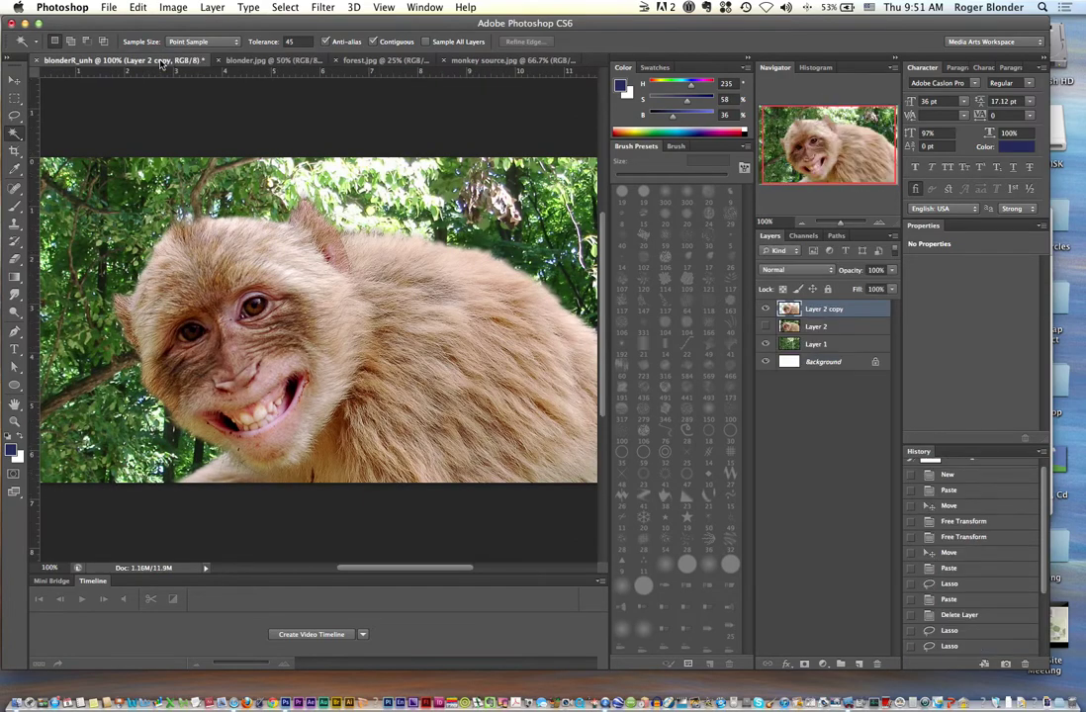
pyautogui.press('super+v')
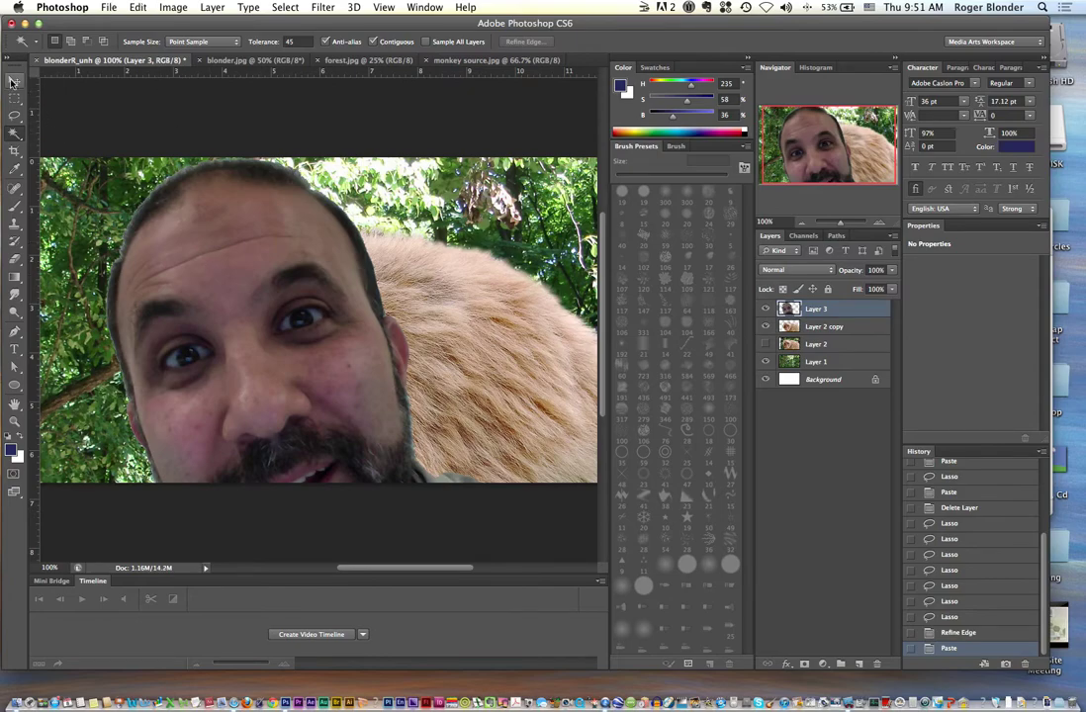
# Scale the pasted man to about 80%, tilt him about 9° counter-clockwise and position him over the monkey's head
pyautogui.press('v')
pyautogui.moveTo(268, 334); pyautogui.dragTo(411, 329)
pyautogui.press('super+t')
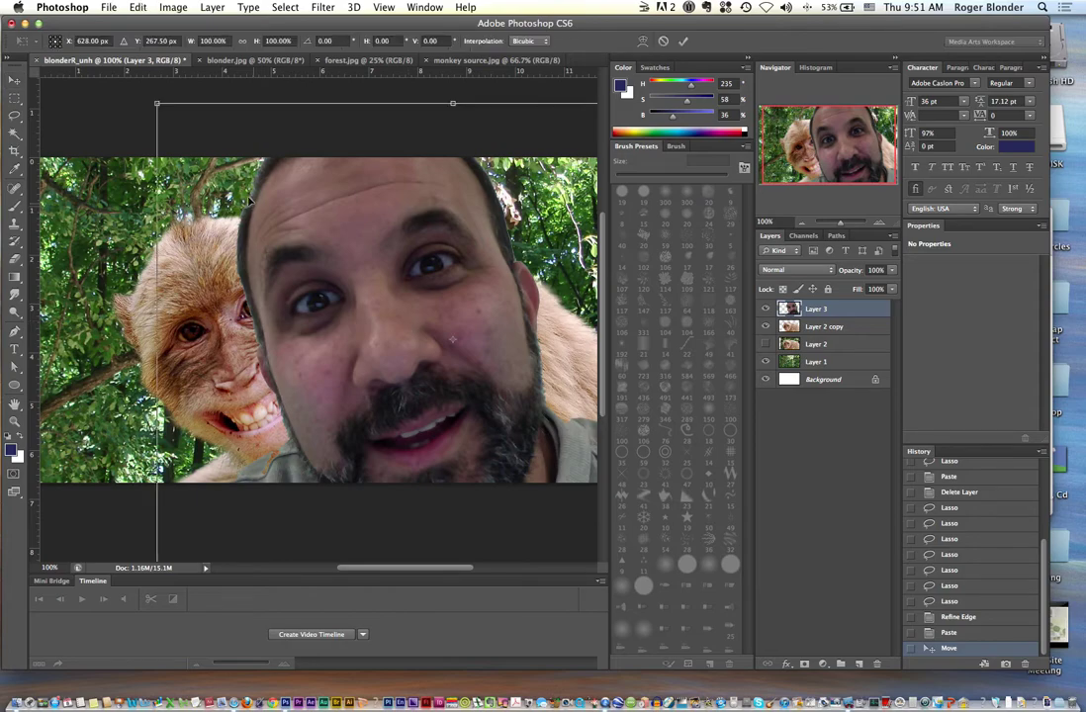
pyautogui.moveTo(156, 103); pyautogui.dragTo(277, 198)
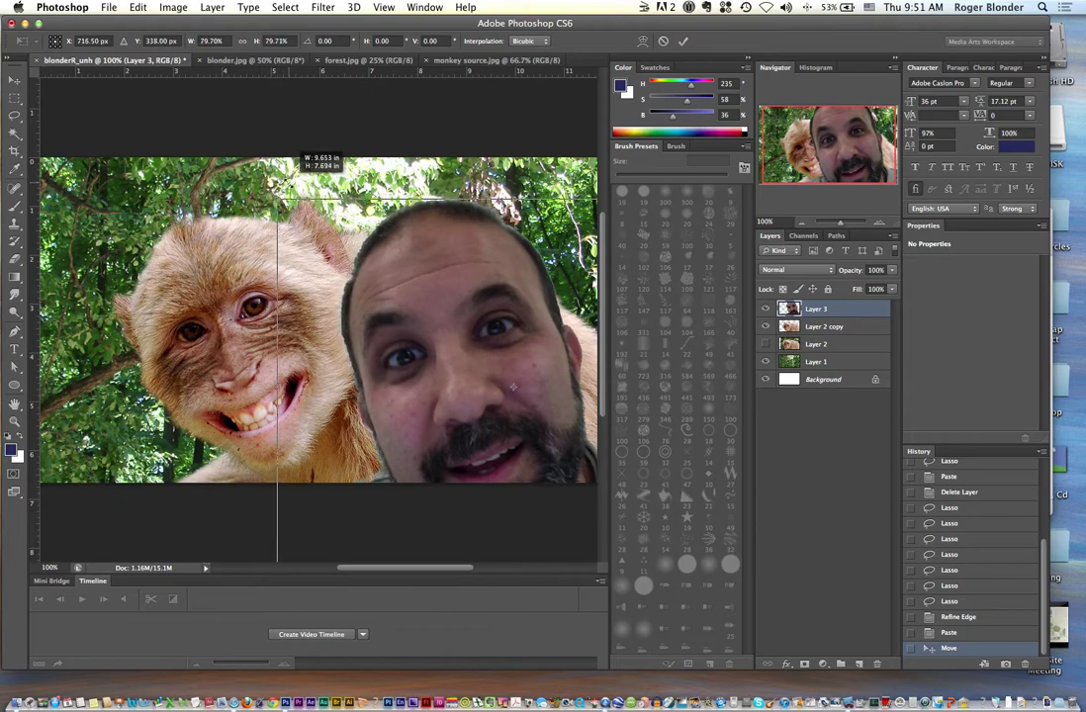
pyautogui.moveTo(381, 311); pyautogui.dragTo(294, 281)
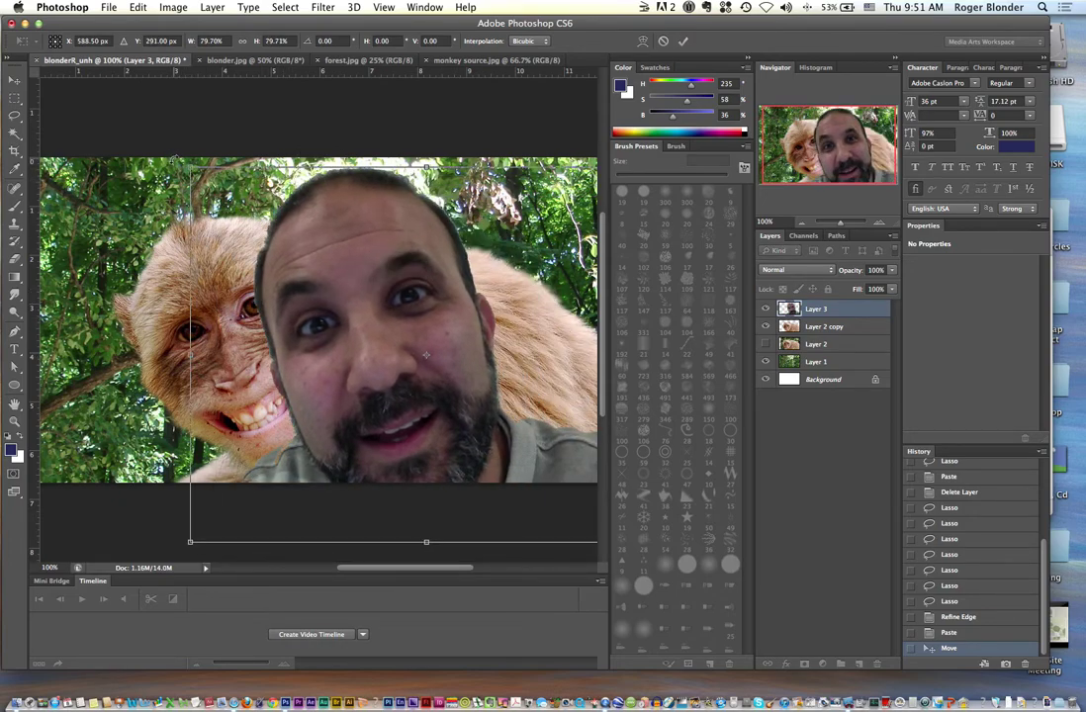
pyautogui.moveTo(176, 158); pyautogui.dragTo(109, 174)
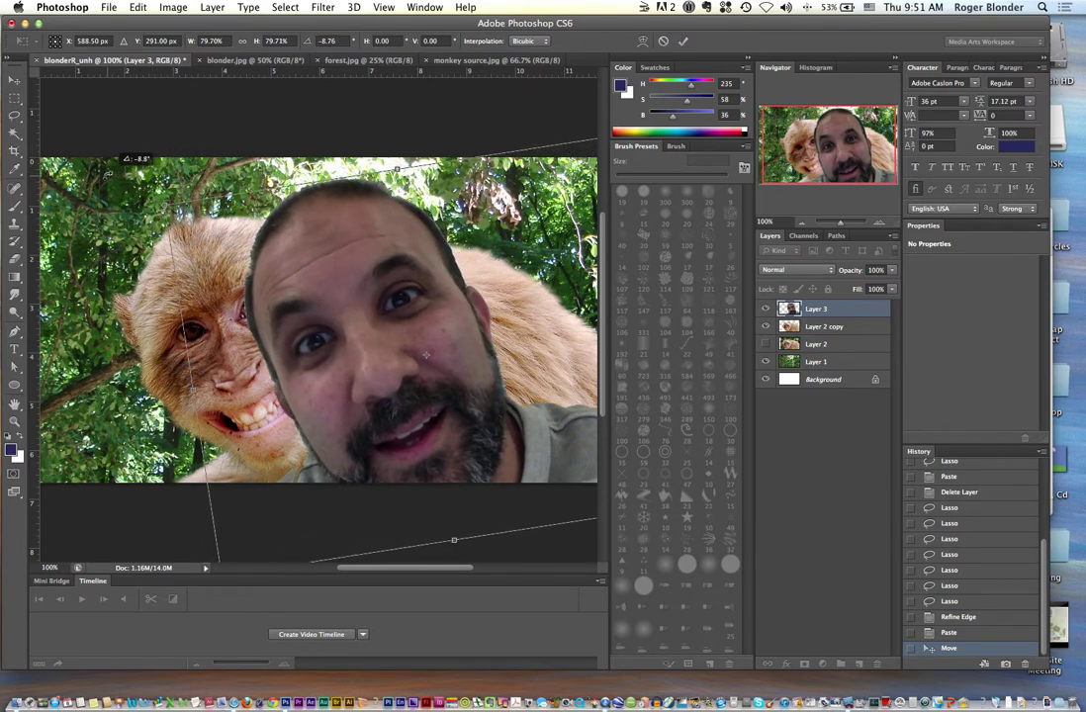
pyautogui.moveTo(310, 250); pyautogui.dragTo(320, 247)
pyautogui.press('Return')
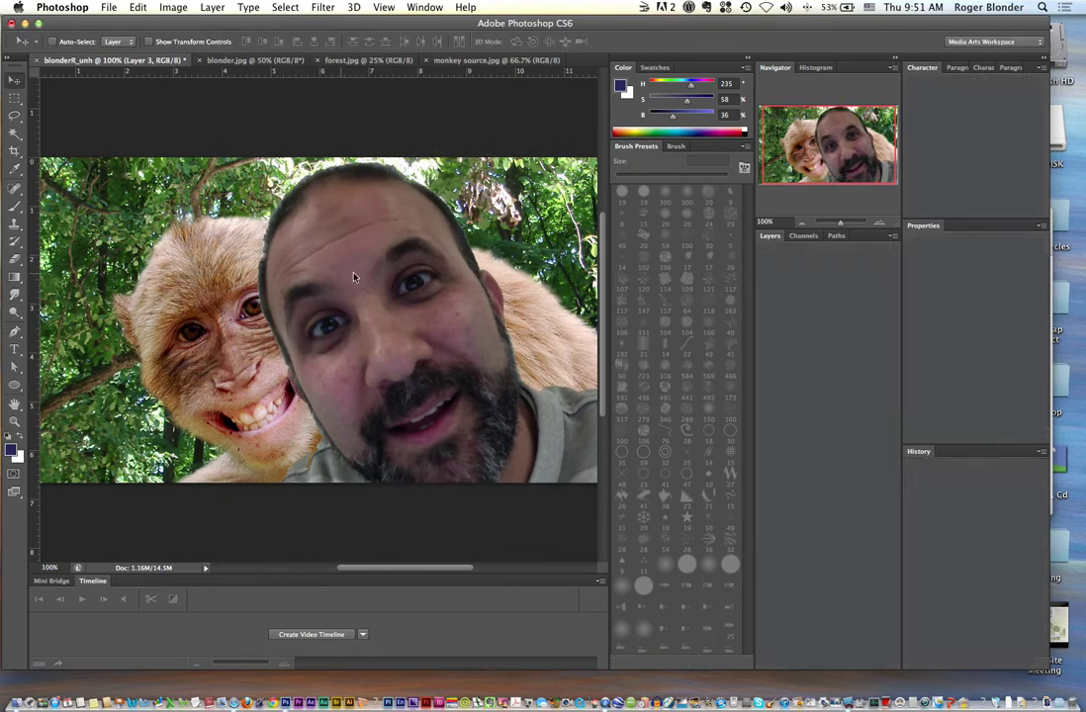
pyautogui.moveTo(417, 321); pyautogui.dragTo(289, 321)
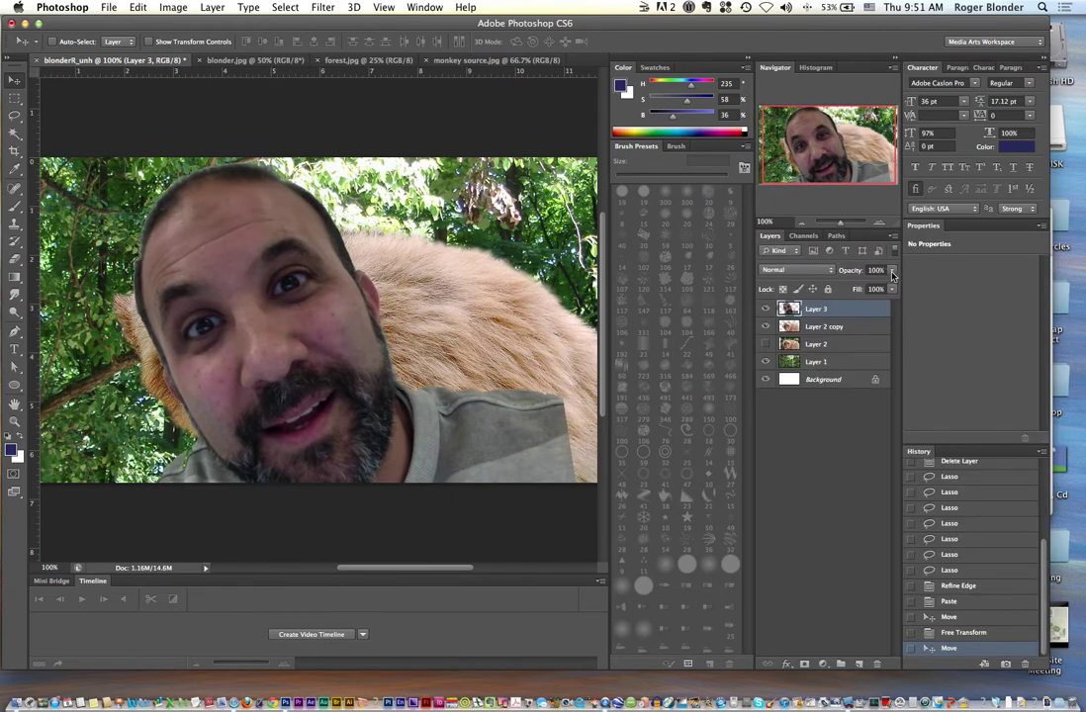
# Rename the man's layer with his surname and lower its opacity to 63%
pyautogui.doubleClick(816, 310)
pyautogui.write('blonder')
pyautogui.click(893, 271)
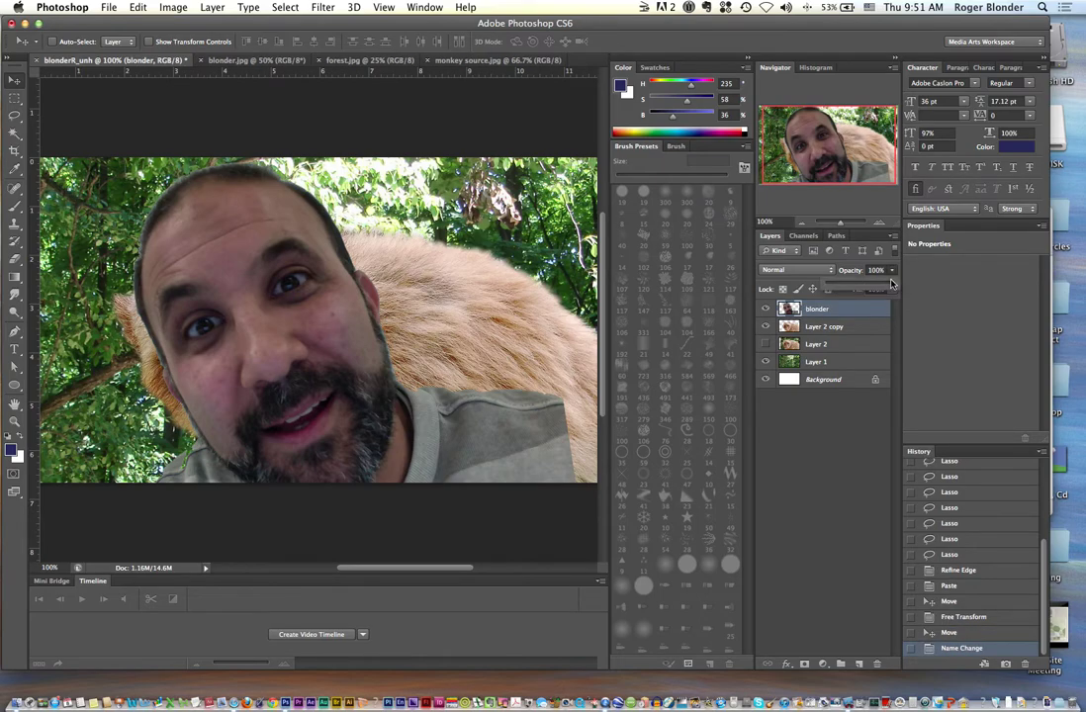
pyautogui.moveTo(893, 287); pyautogui.dragTo(866, 288)
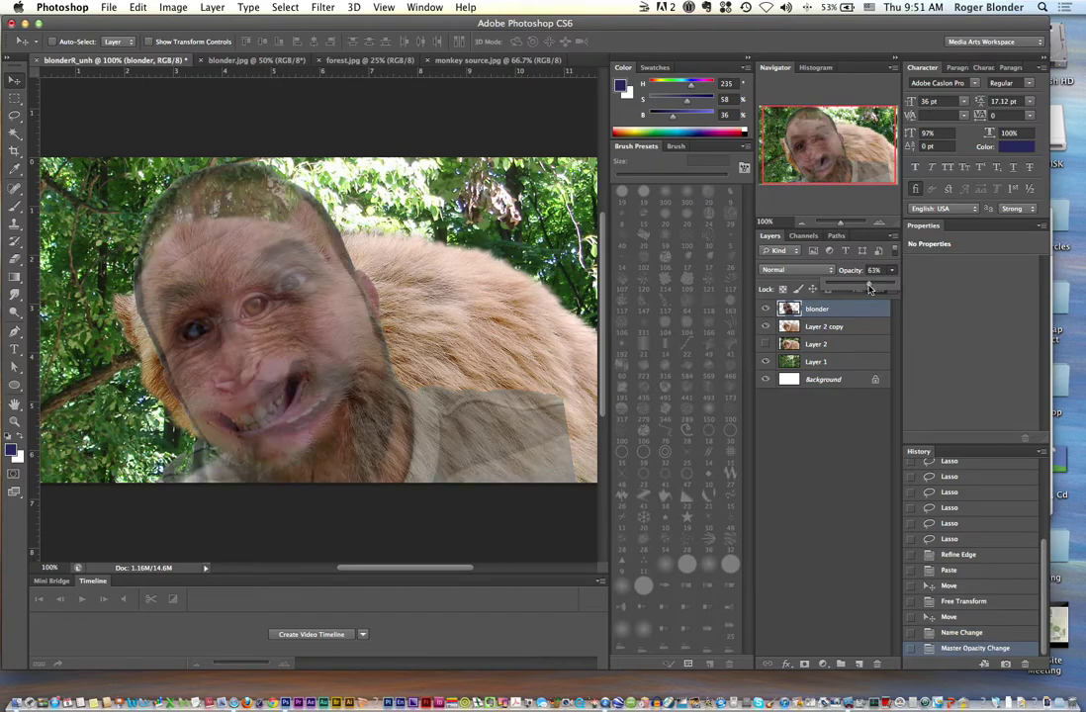
# Align the semi-transparent man with the monkey's face, scaling him to about 77% and rotating him about 2.7° clockwise
pyautogui.click(14, 79)
pyautogui.moveTo(303, 313)
pyautogui.mouseDown()
pyautogui.moveTo(274, 316)
pyautogui.moveTo(289, 321)
pyautogui.mouseUp()
pyautogui.press('super+t')
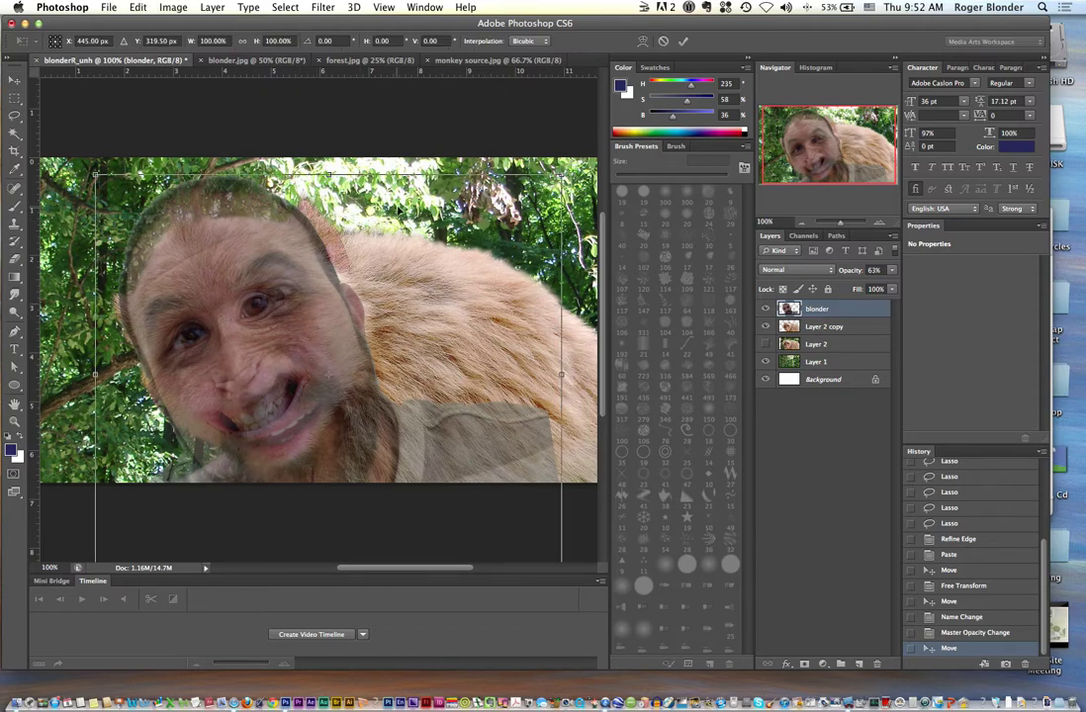
pyautogui.moveTo(562, 175); pyautogui.dragTo(520, 213)
pyautogui.moveTo(276, 341); pyautogui.dragTo(288, 308)
pyautogui.moveTo(533, 182); pyautogui.dragTo(466, 239)
pyautogui.moveTo(236, 328); pyautogui.dragTo(246, 293)
pyautogui.moveTo(486, 193); pyautogui.dragTo(495, 203)
pyautogui.moveTo(353, 306); pyautogui.dragTo(356, 312)
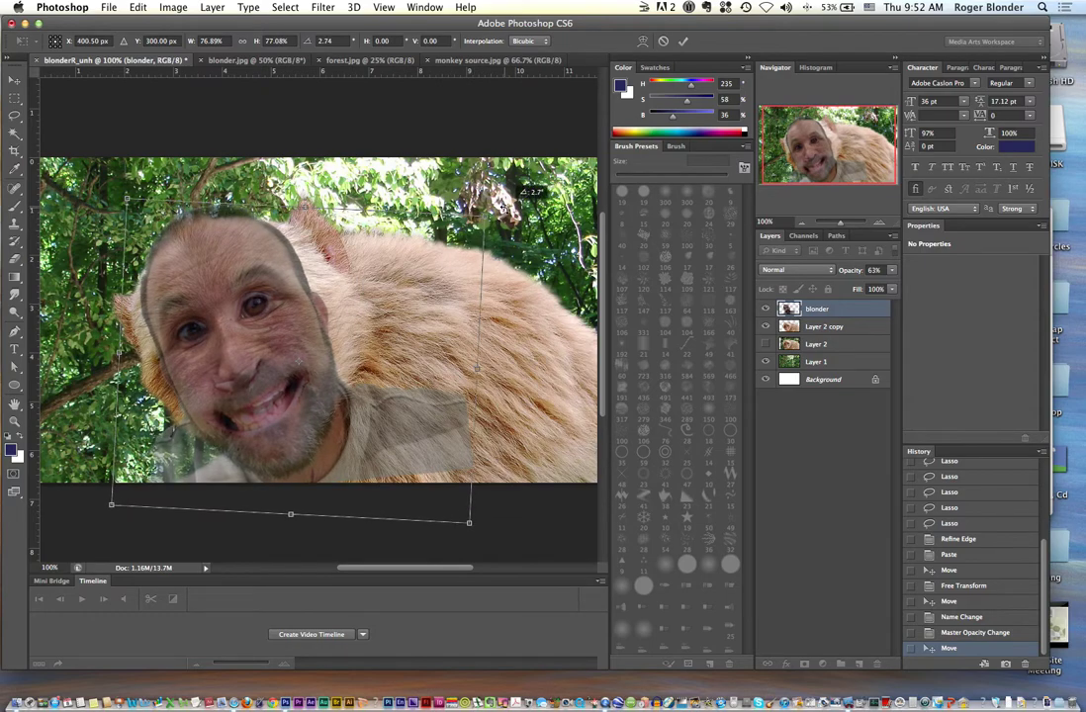
# Fine-tune the man's fit to about 76.6% height and 3.7° rotation, apply the transform and restore the layer's opacity to 100%
pyautogui.moveTo(340, 296); pyautogui.dragTo(335, 303)
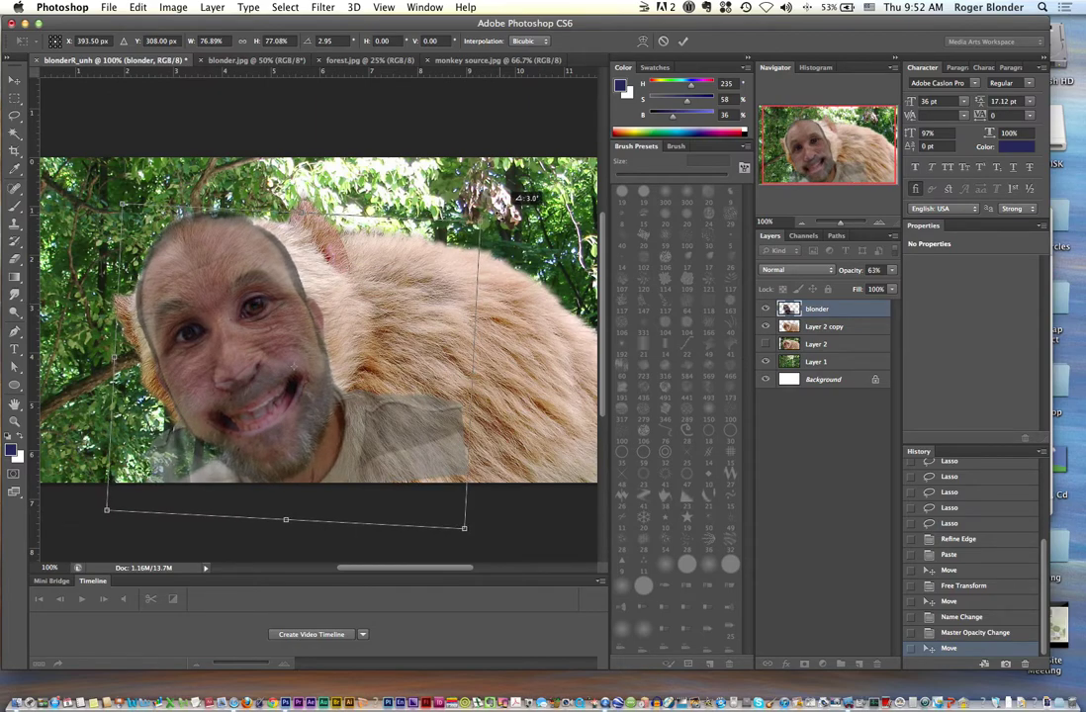
pyautogui.moveTo(346, 289); pyautogui.dragTo(348, 288)
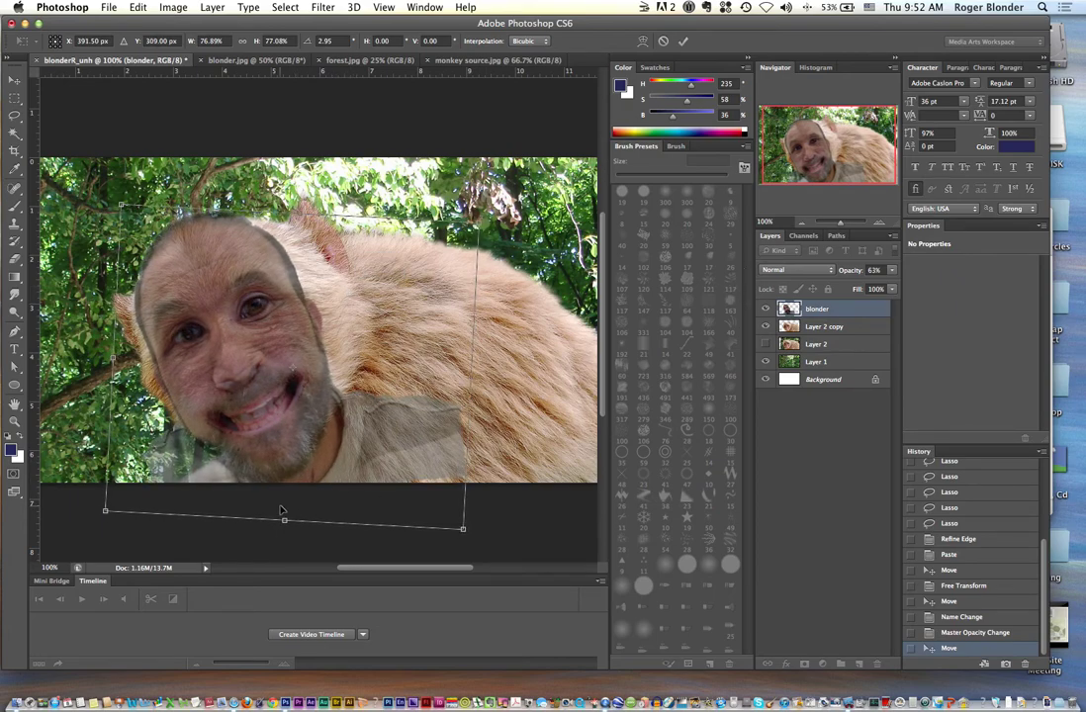
pyautogui.moveTo(284, 521)
pyautogui.mouseDown()
pyautogui.moveTo(283, 500)
pyautogui.moveTo(284, 515)
pyautogui.mouseUp()
pyautogui.moveTo(291, 528); pyautogui.dragTo(294, 520)
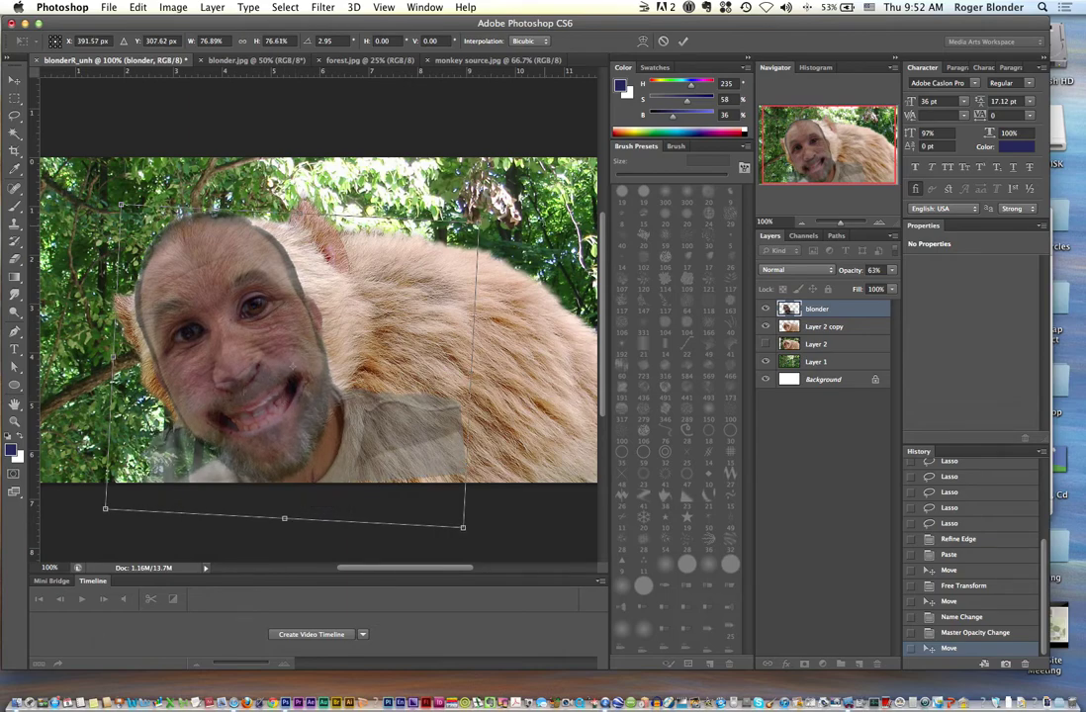
pyautogui.moveTo(524, 196); pyautogui.dragTo(524, 197)
pyautogui.moveTo(320, 313); pyautogui.dragTo(321, 314)
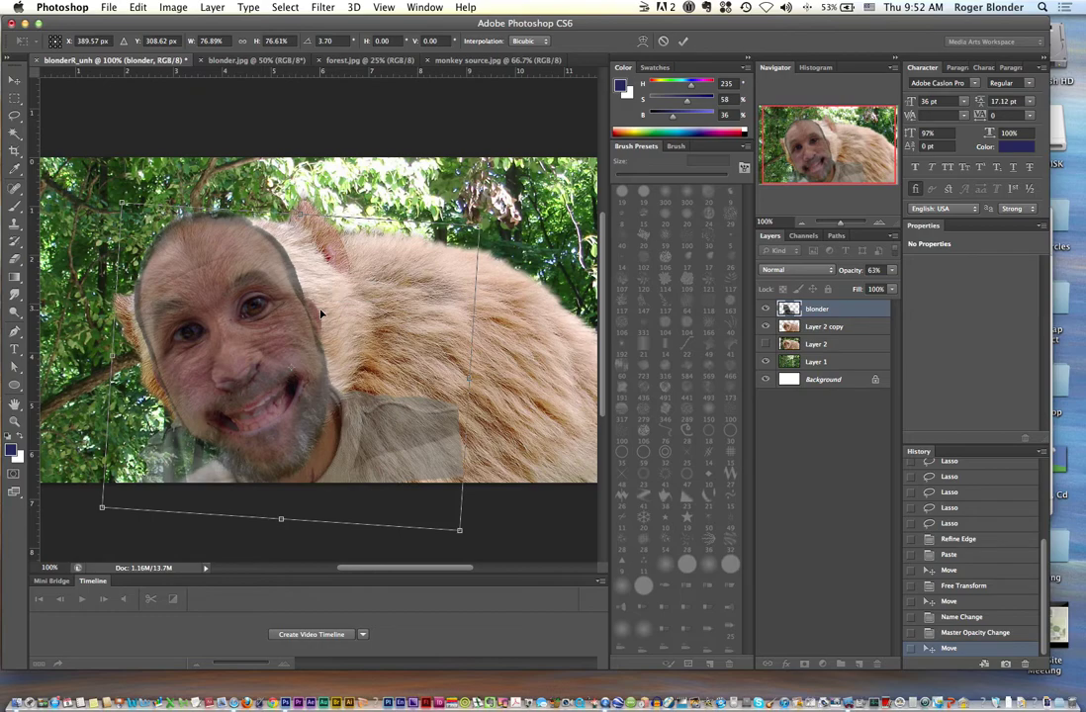
pyautogui.press('Return')
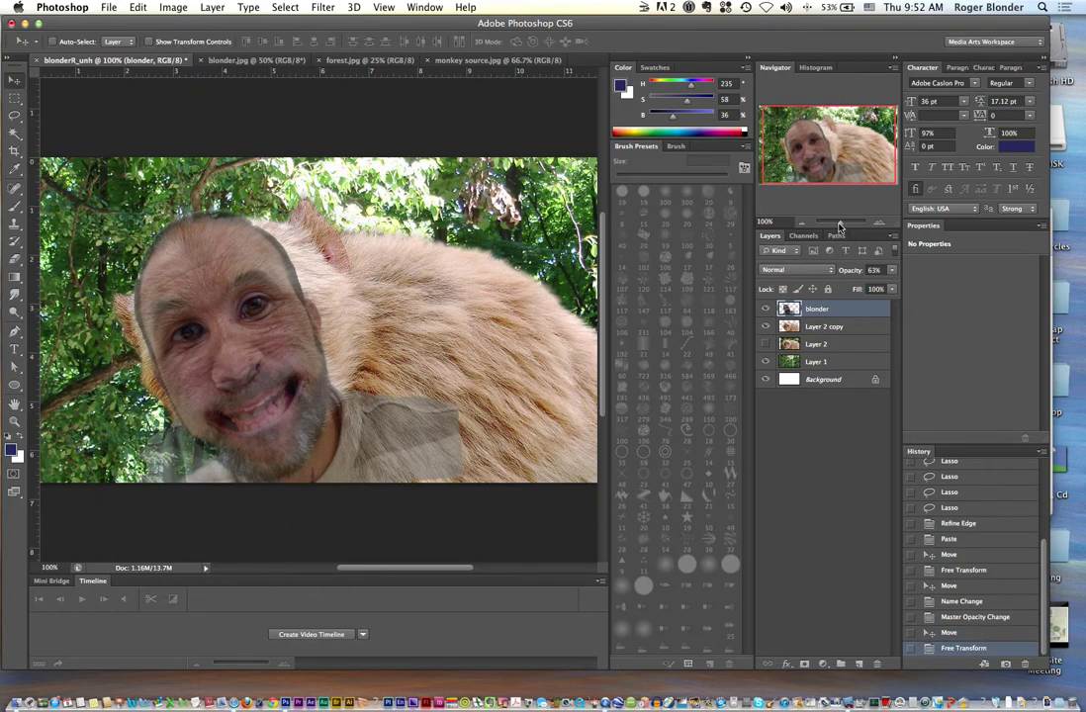
pyautogui.click(890, 270)
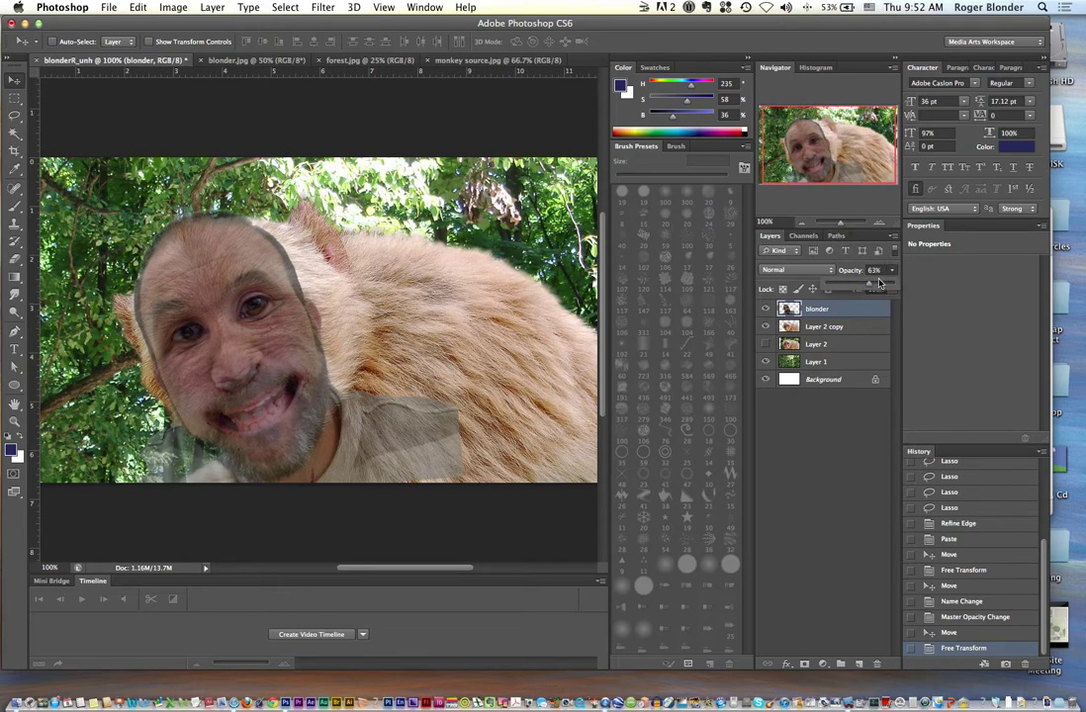
pyautogui.moveTo(868, 285); pyautogui.dragTo(911, 289)
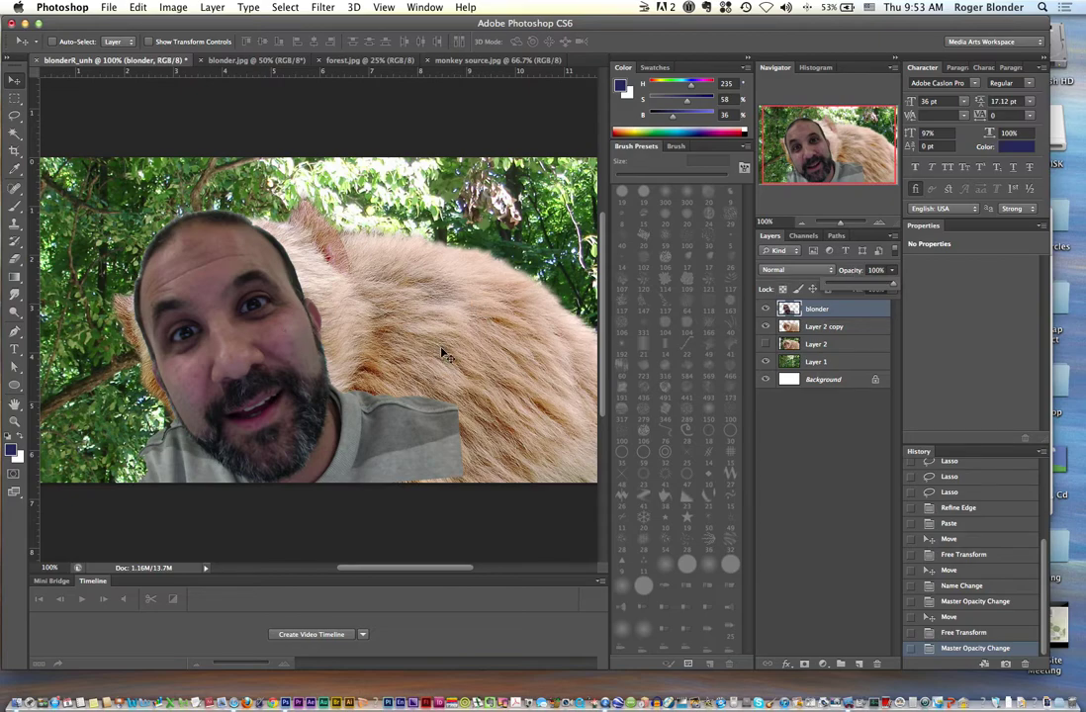
# Adjust the man's layer with Hue/Saturation, raising hue slightly, saturation past +23 and lightness to +5
pyautogui.press('super+u')
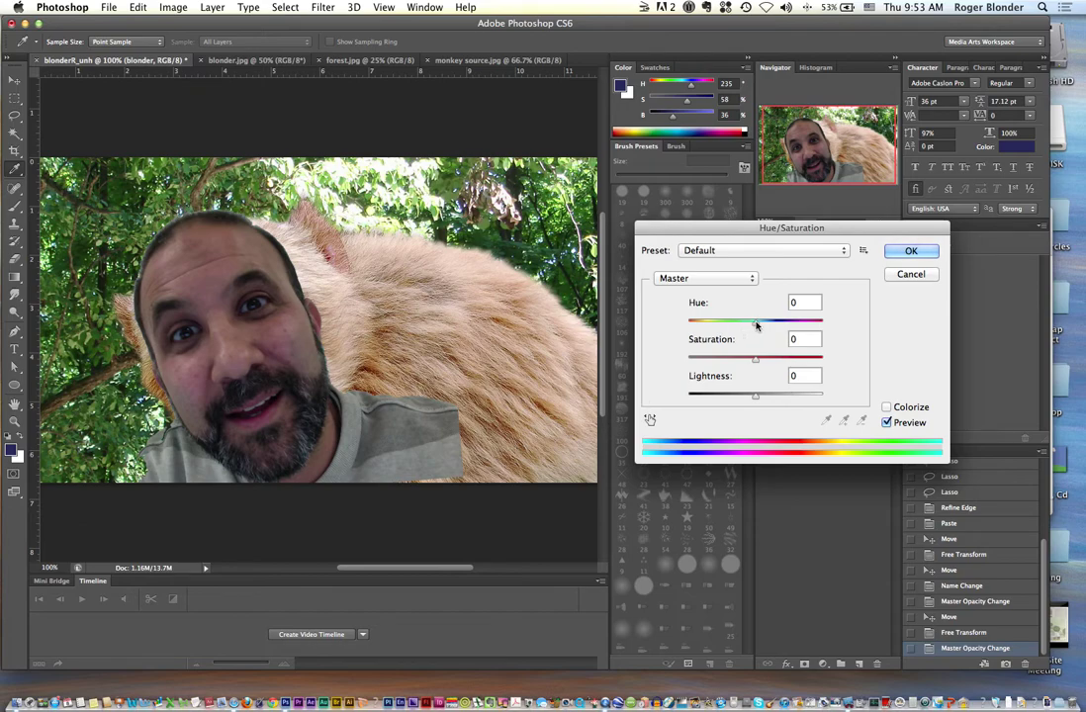
pyautogui.moveTo(757, 324); pyautogui.dragTo(748, 323)
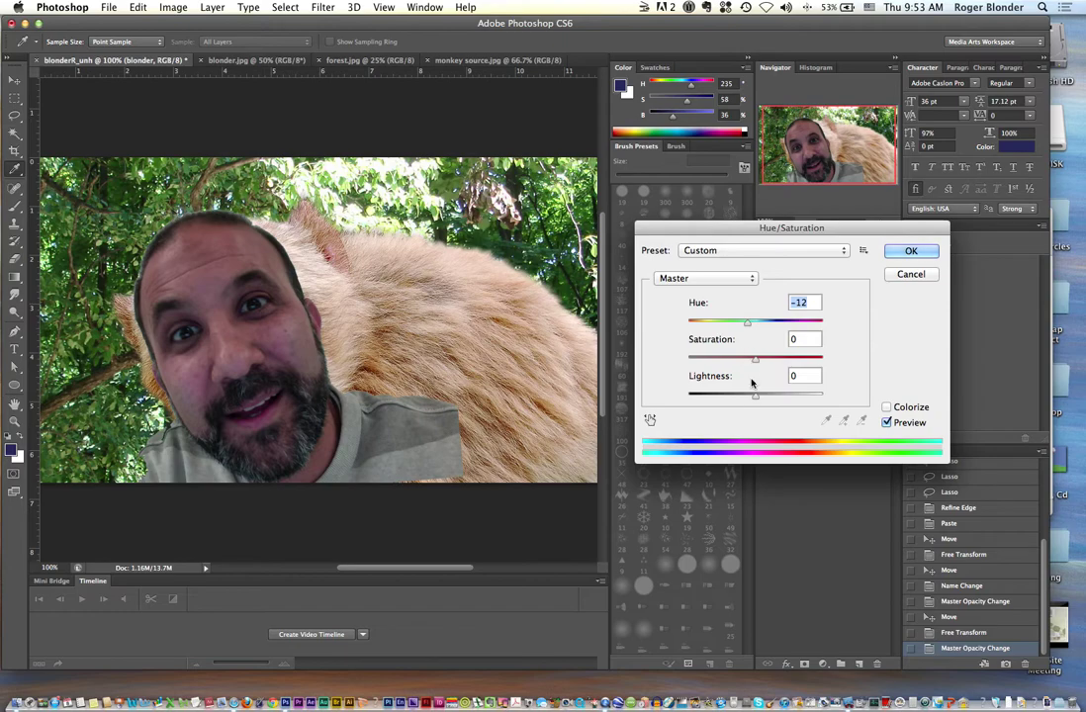
pyautogui.moveTo(755, 398)
pyautogui.mouseDown()
pyautogui.moveTo(772, 396)
pyautogui.moveTo(759, 397)
pyautogui.mouseUp()
pyautogui.moveTo(756, 358); pyautogui.dragTo(755, 324)
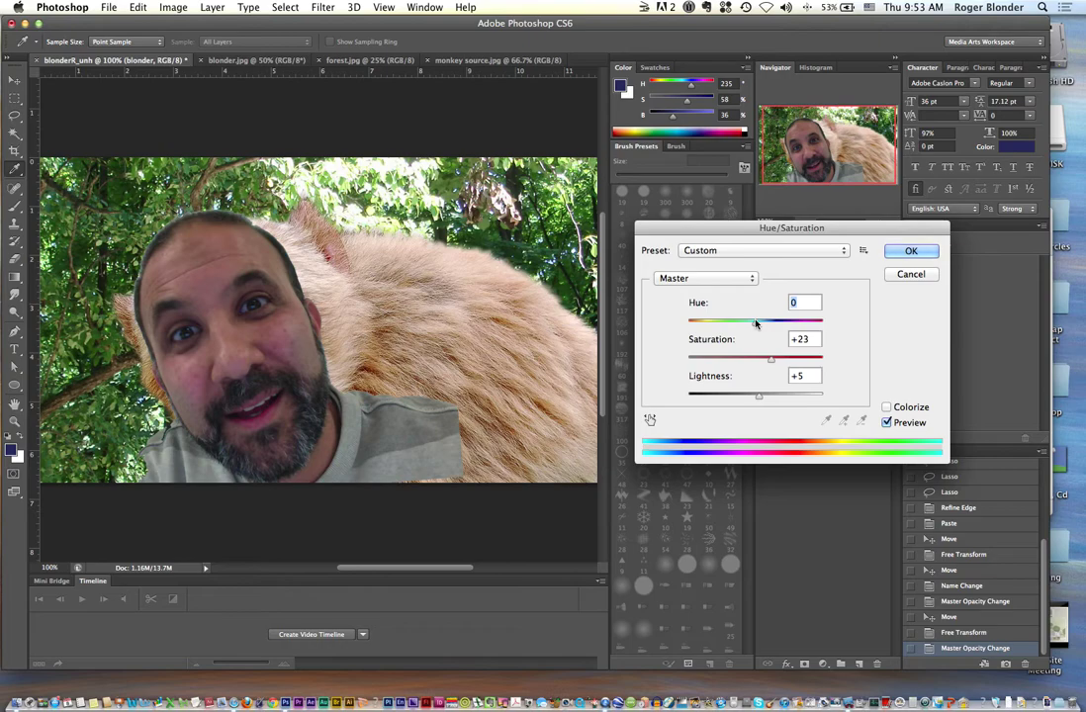
pyautogui.press('Up')
pyautogui.press('Up')
pyautogui.moveTo(770, 358)
pyautogui.mouseDown()
pyautogui.moveTo(786, 362)
pyautogui.moveTo(778, 362)
pyautogui.mouseUp()
pyautogui.click(902, 253)
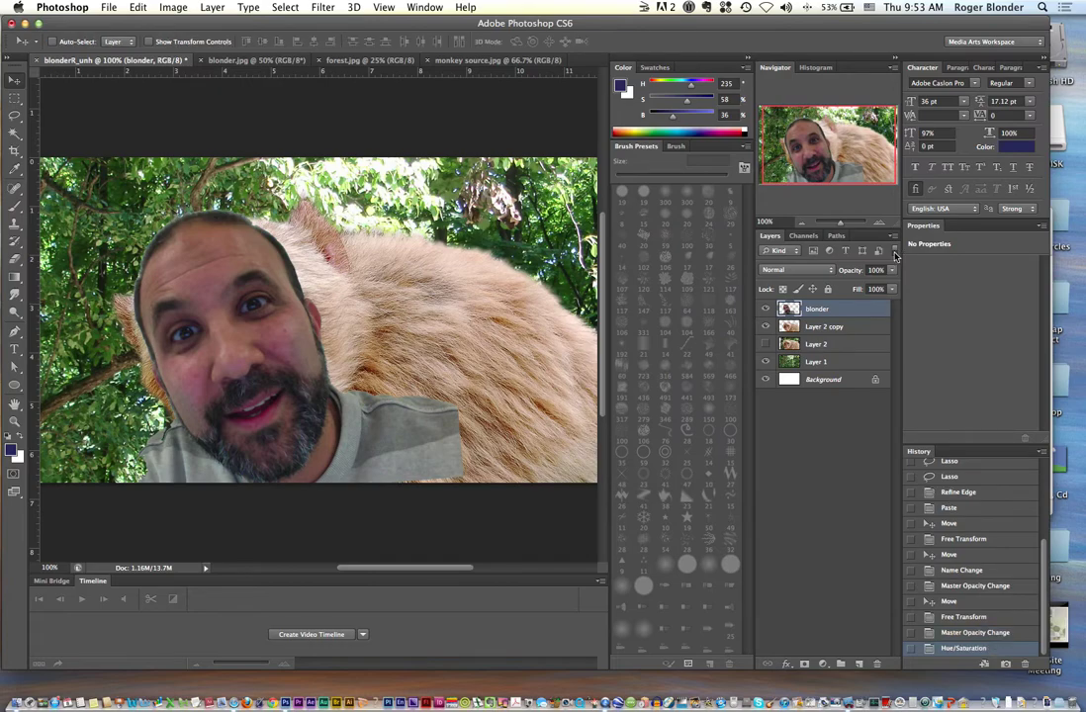
# Brighten the man's layer with Levels, setting the white input level to 180
pyautogui.press('super+l')
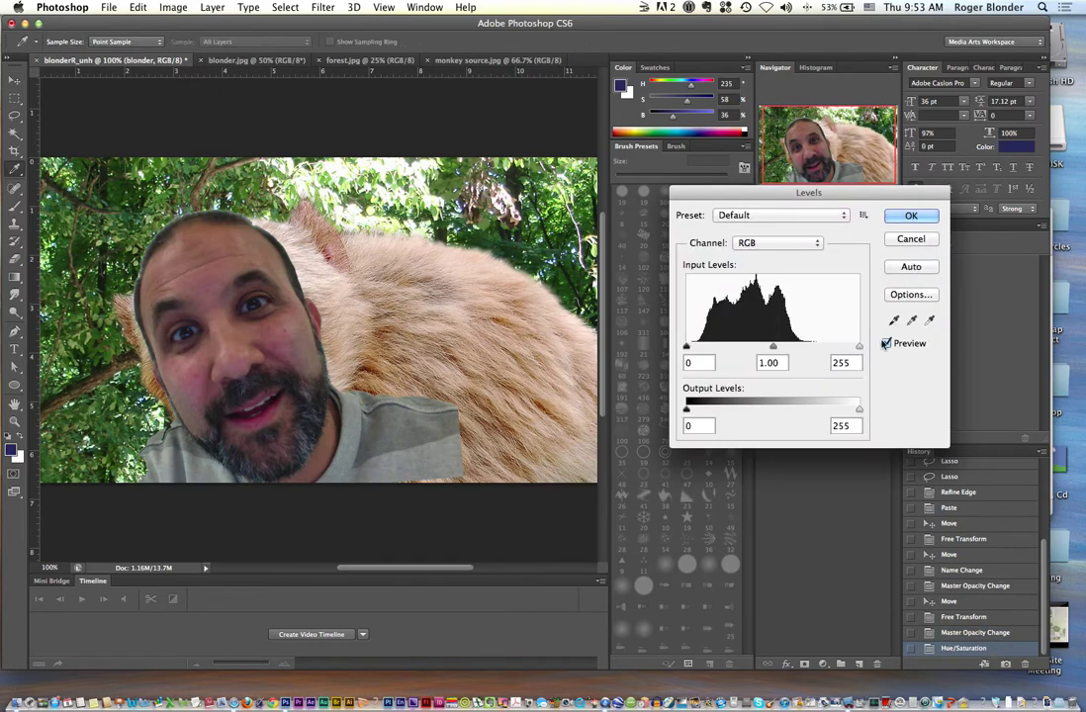
pyautogui.moveTo(859, 347); pyautogui.dragTo(747, 348)
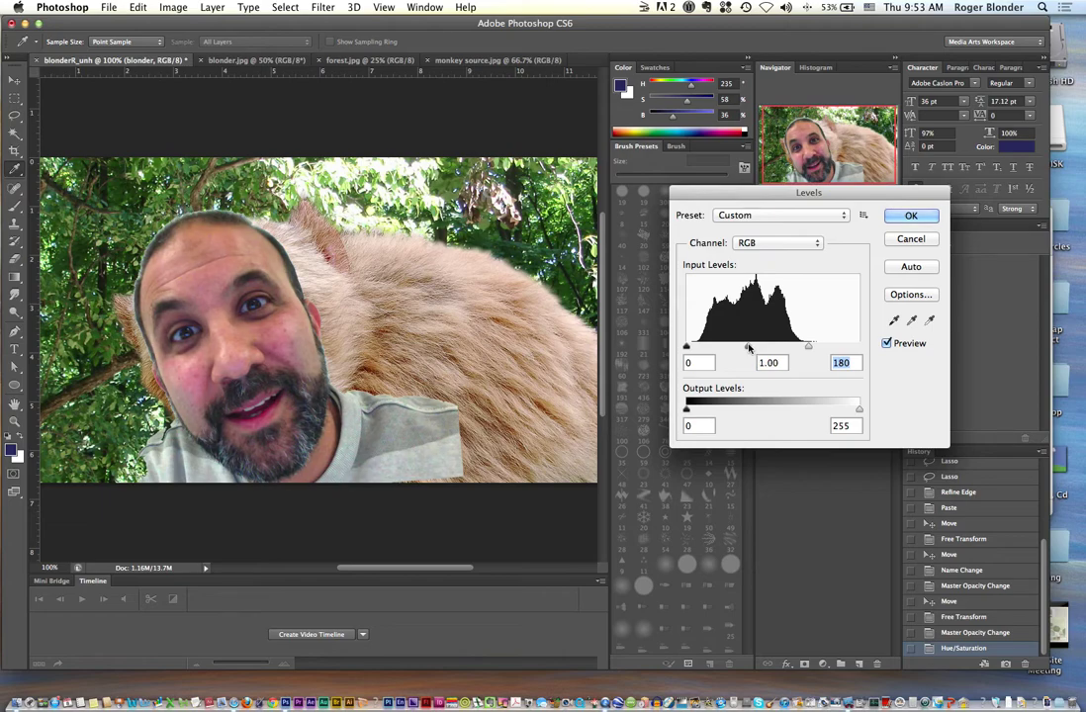
pyautogui.click(748, 347)
pyautogui.click(911, 215)
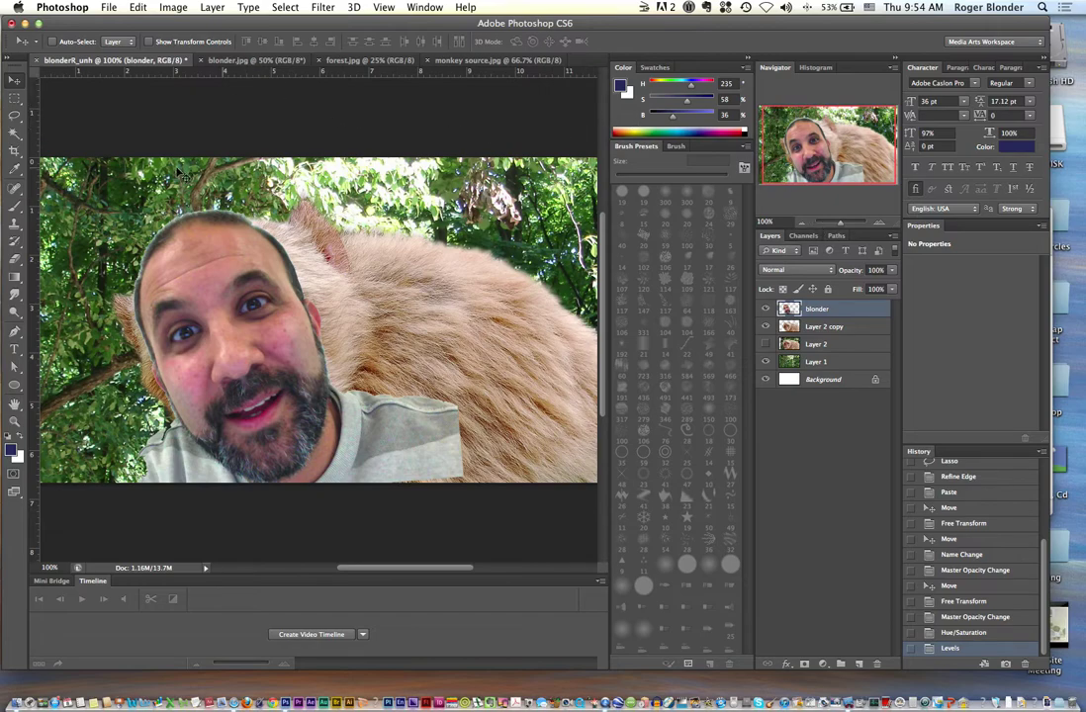
# Choose the Eraser with a soft round brush and reduce its size to 70 px
pyautogui.click(17, 253)
pyautogui.click(686, 194)
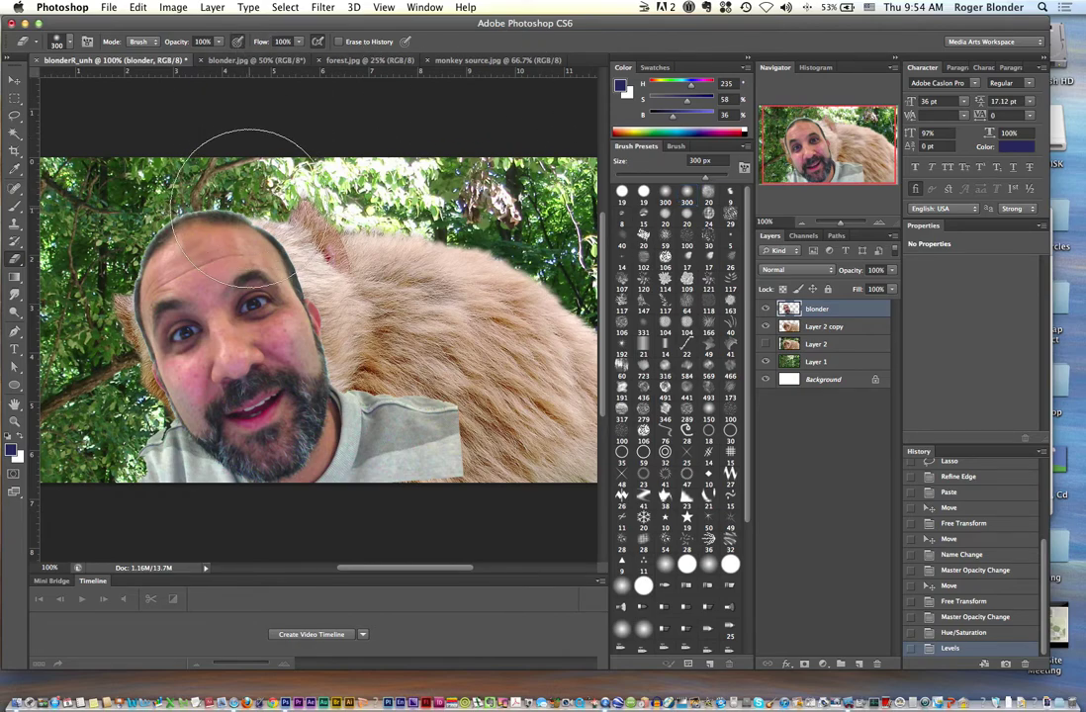
pyautogui.press('[')
pyautogui.press('[')
pyautogui.press('[')
pyautogui.press('[')
pyautogui.press('[')
pyautogui.press('[')
pyautogui.press('[')
pyautogui.press('[')
pyautogui.press('[')
# Try erasing the man's forehead and part of his face to reveal the monkey, and undo the eraser strokes
pyautogui.moveTo(250, 227)
pyautogui.mouseDown()
pyautogui.moveTo(226, 227)
pyautogui.moveTo(281, 252)
pyautogui.moveTo(180, 243)
pyautogui.moveTo(145, 271)
pyautogui.moveTo(198, 184)
pyautogui.moveTo(238, 195)
pyautogui.moveTo(297, 265)
pyautogui.mouseUp()
pyautogui.moveTo(220, 215)
pyautogui.mouseDown()
pyautogui.moveTo(190, 275)
pyautogui.moveTo(238, 364)
pyautogui.moveTo(262, 282)
pyautogui.mouseUp()
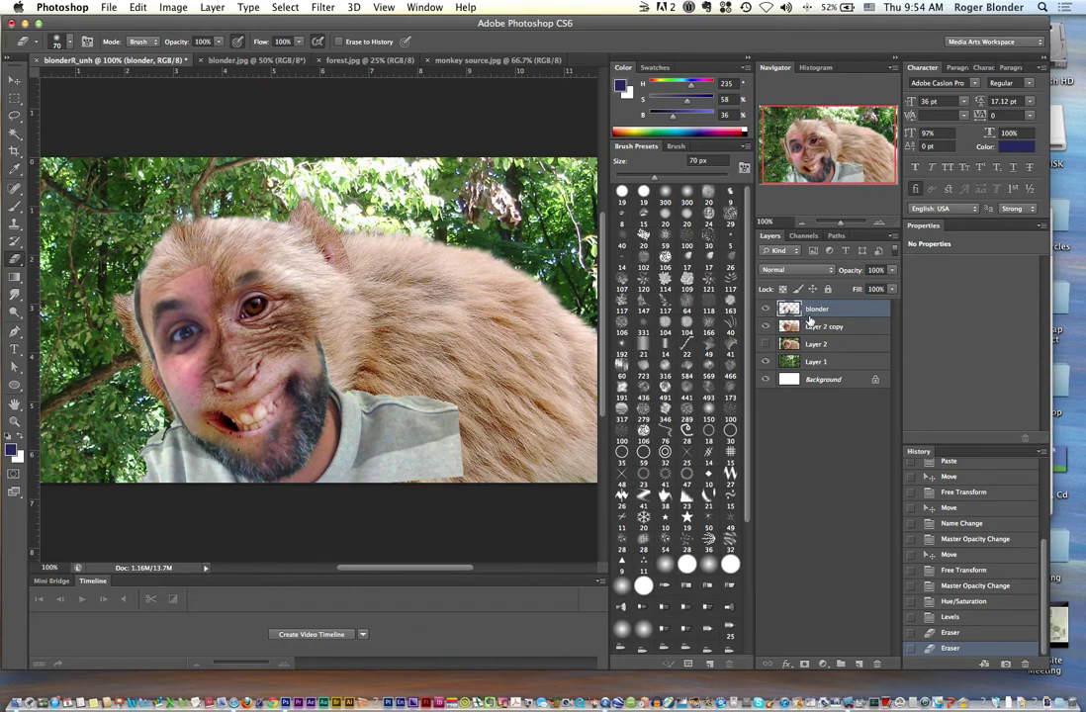
pyautogui.press('super+z')
pyautogui.press('super+alt+z')
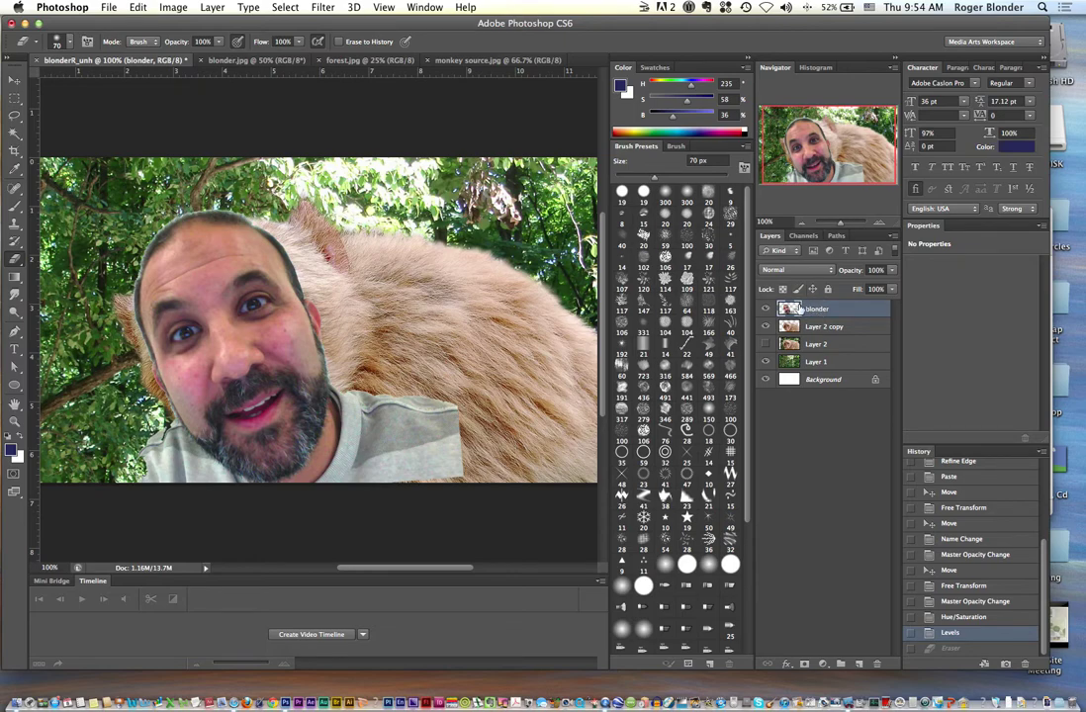
# Try erasing the top of the man's head on a duplicate layer with the original hidden, and delete the duplicate
pyautogui.moveTo(817, 311); pyautogui.dragTo(858, 664)
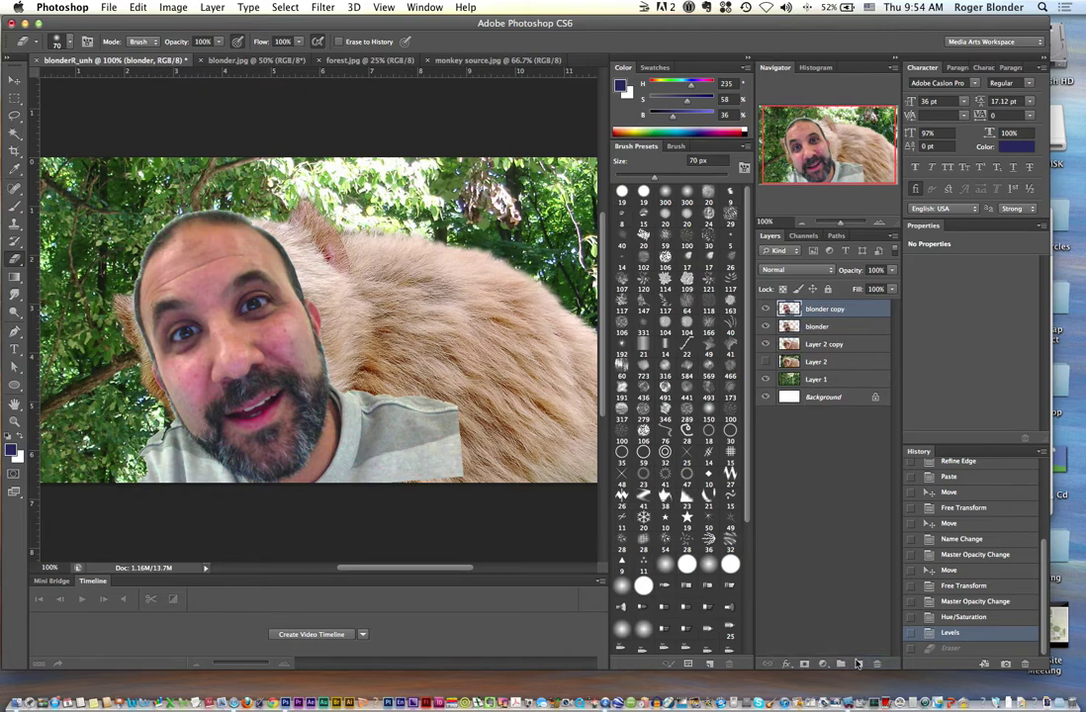
pyautogui.click(765, 326)
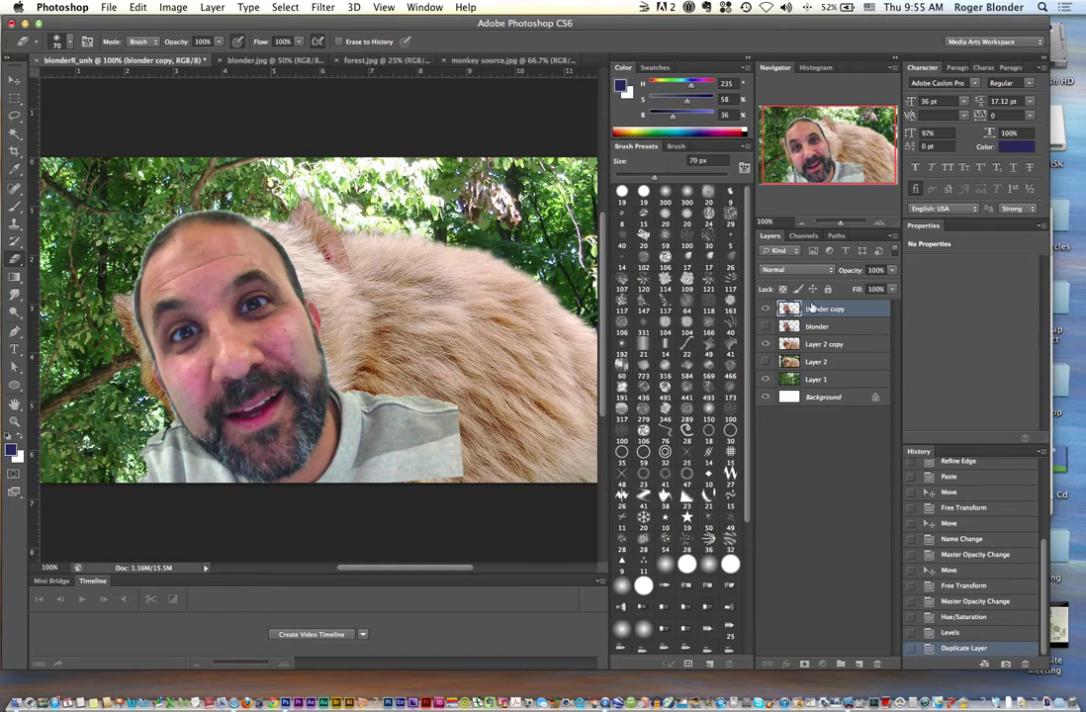
pyautogui.moveTo(217, 223)
pyautogui.mouseDown()
pyautogui.moveTo(255, 225)
pyautogui.moveTo(158, 203)
pyautogui.mouseUp()
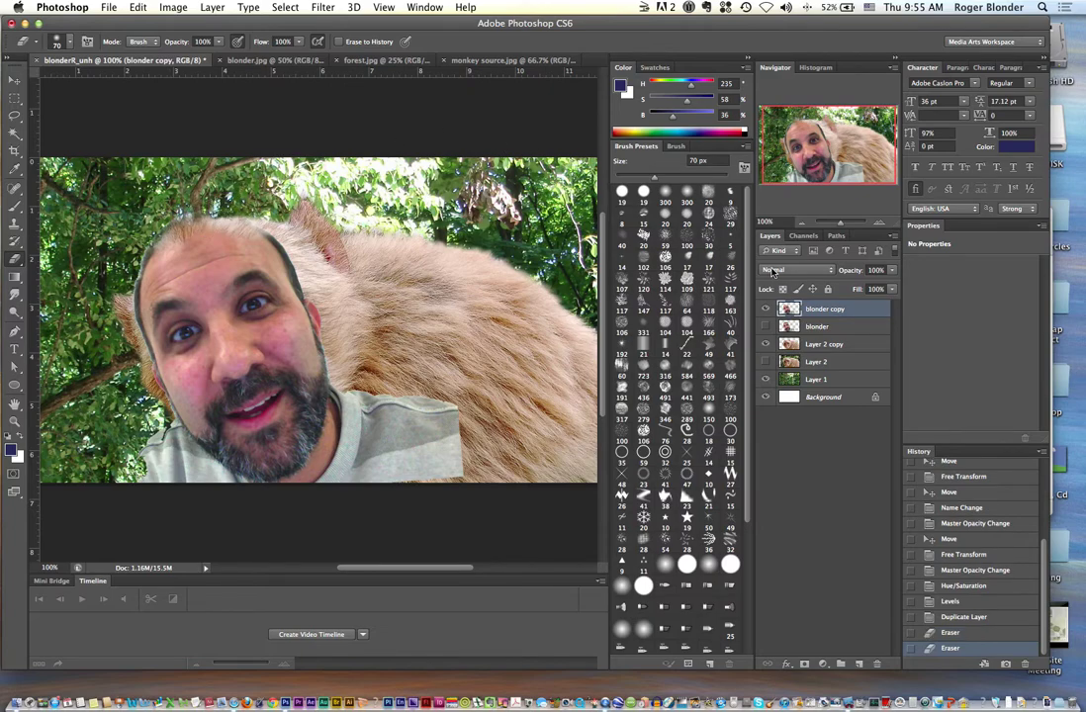
pyautogui.moveTo(859, 310); pyautogui.dragTo(877, 664)
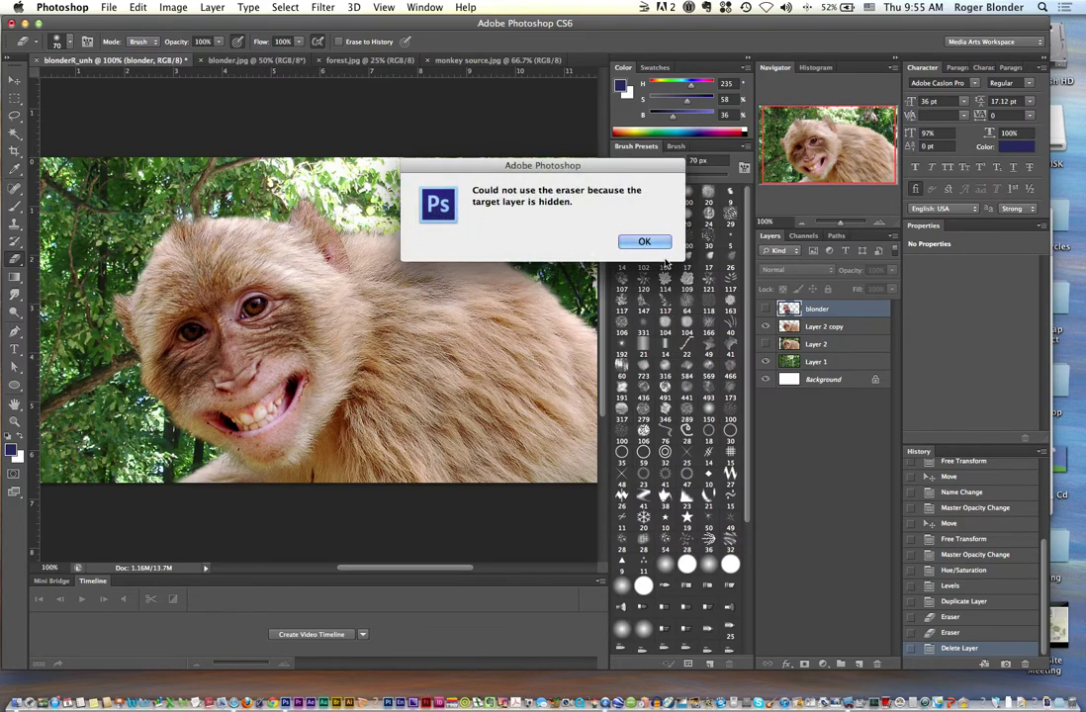
pyautogui.click(658, 241)
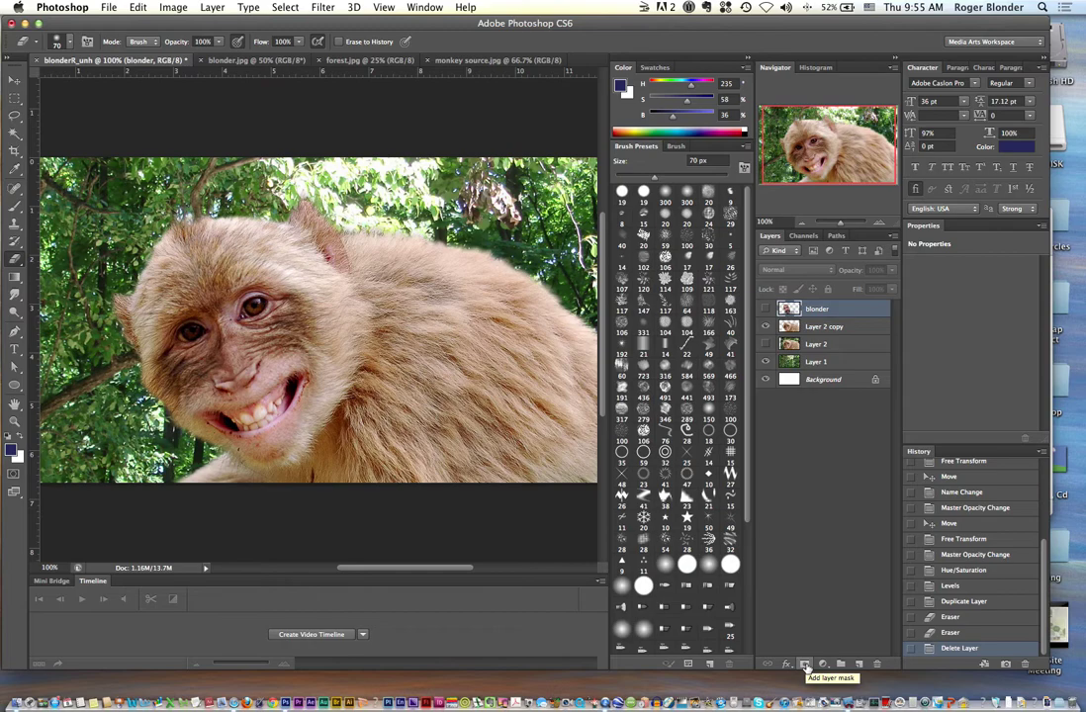
# Show the man's layer, add a layer mask to it and make black the foreground color
pyautogui.click(765, 309)
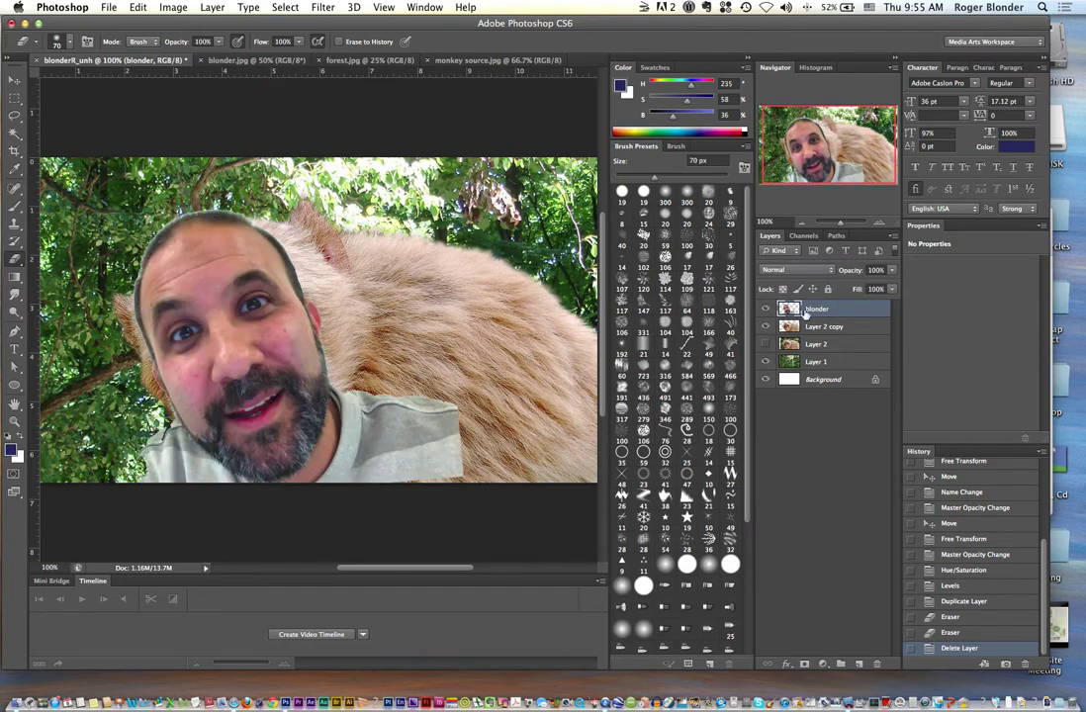
pyautogui.click(804, 664)
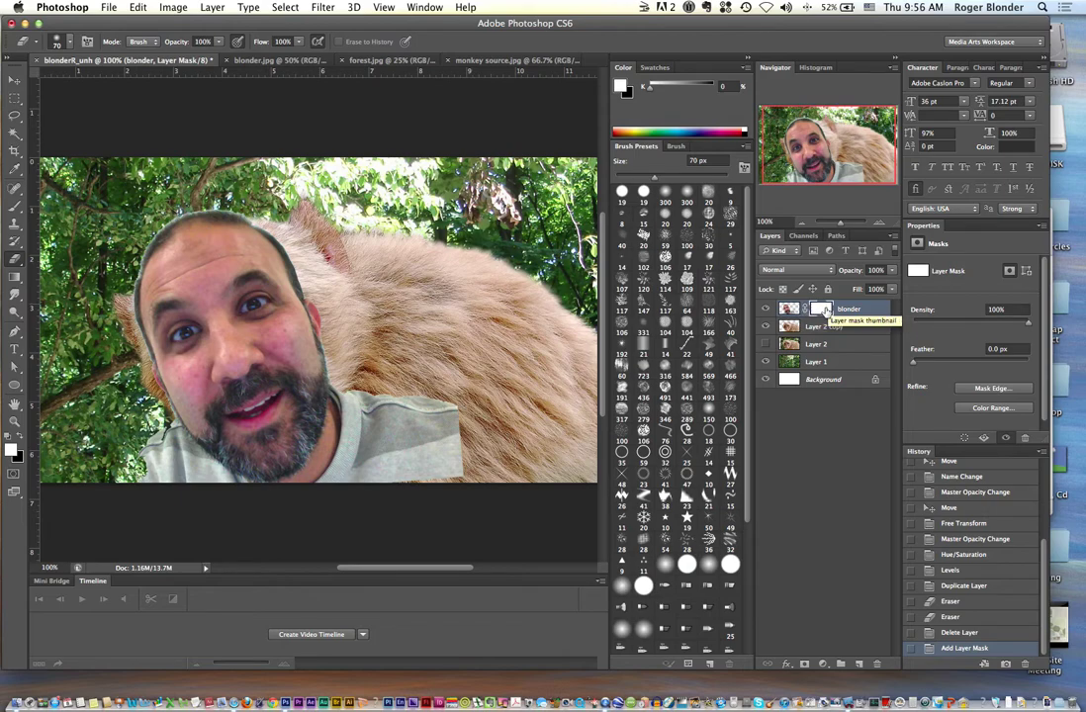
pyautogui.click(14, 452)
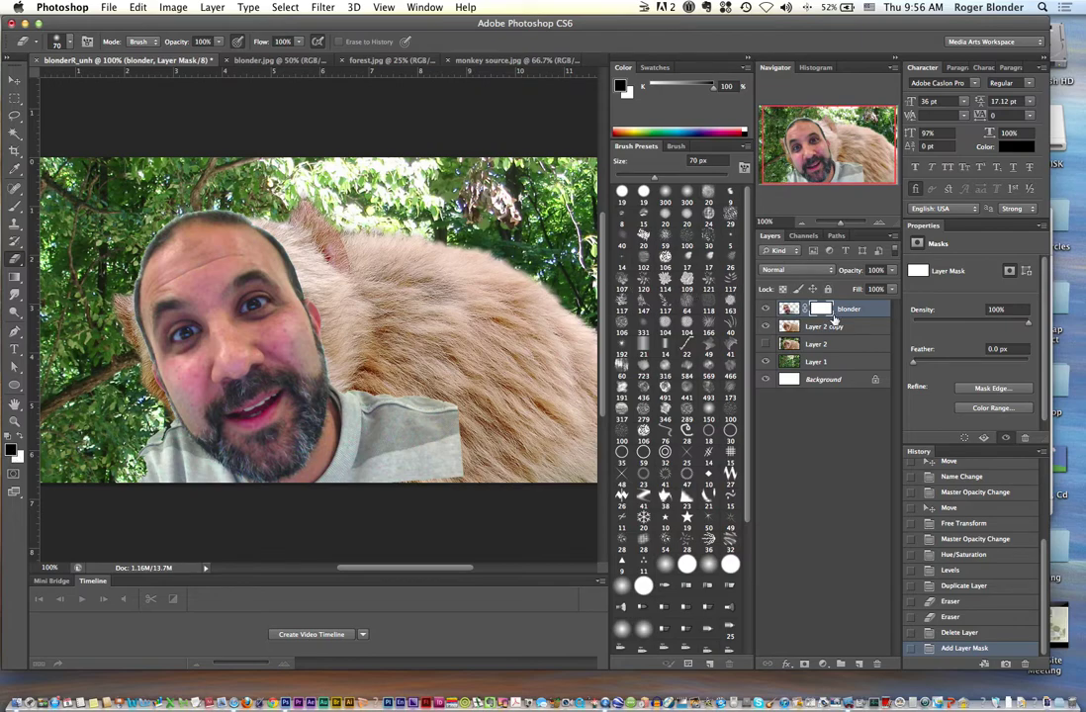
# Target the layer mask on the man's layer and choose a soft round Brush reduced to 50 px
pyautogui.click(788, 310)
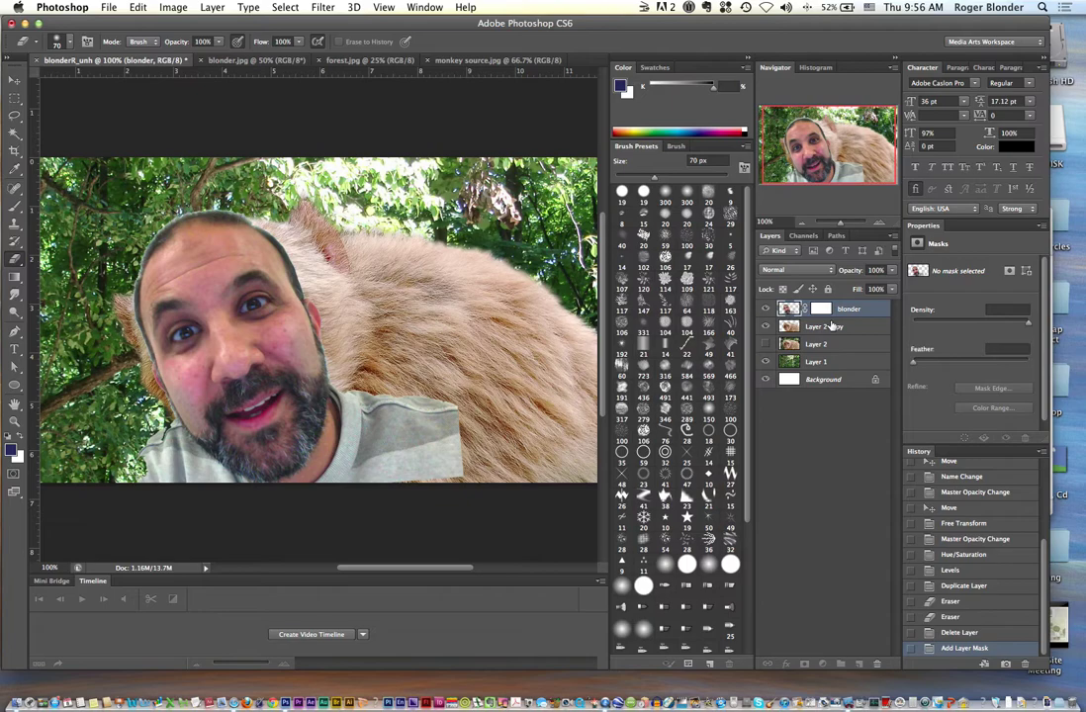
pyautogui.click(825, 311)
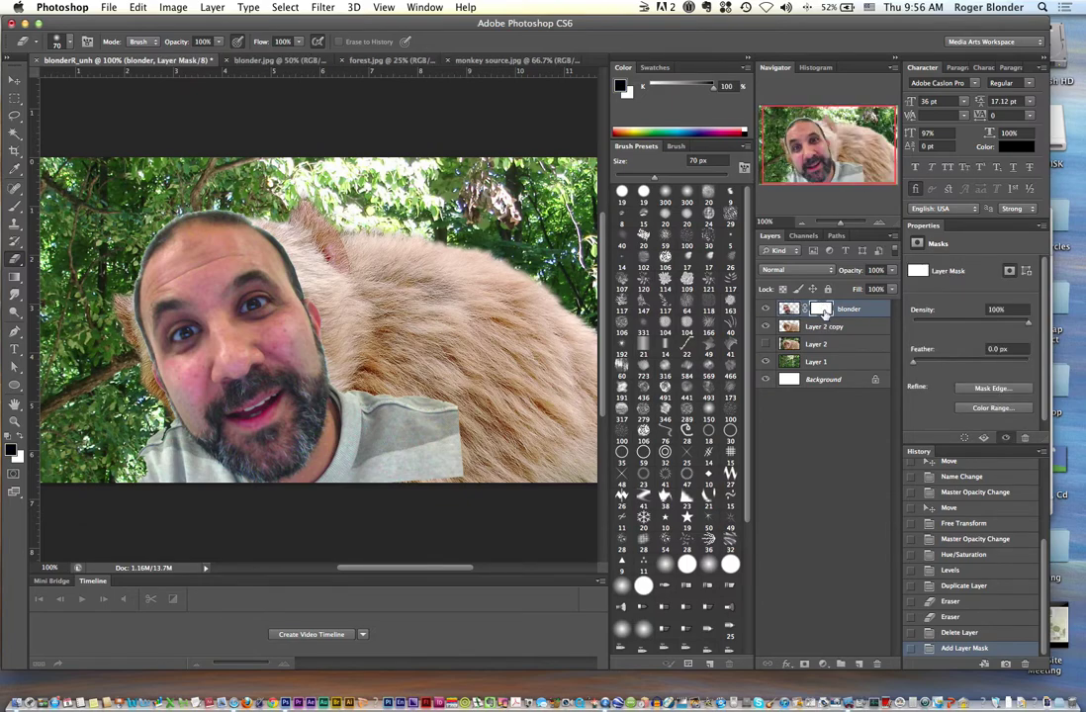
pyautogui.click(16, 206)
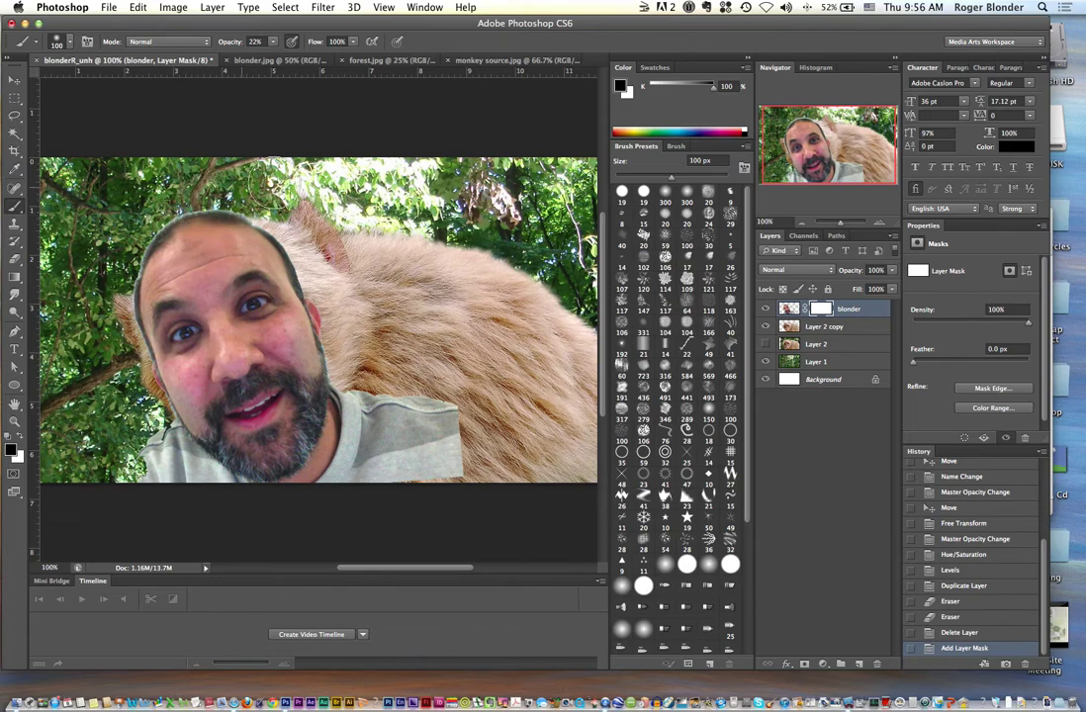
pyautogui.click(666, 191)
pyautogui.press('[')
pyautogui.press('[')
pyautogui.press('[')
pyautogui.press('[')
pyautogui.press('[')
pyautogui.press('[')
pyautogui.press('[')
pyautogui.press('[')
pyautogui.press('[')
pyautogui.press('[')
pyautogui.press('[')
# Test a low-opacity black stroke on the mask along the top of the man's head, and raise the brush opacity to 100%
pyautogui.moveTo(191, 213)
pyautogui.mouseDown()
pyautogui.moveTo(177, 184)
pyautogui.moveTo(213, 190)
pyautogui.moveTo(173, 185)
pyautogui.moveTo(228, 193)
pyautogui.moveTo(210, 190)
pyautogui.mouseUp()
pyautogui.click(273, 43)
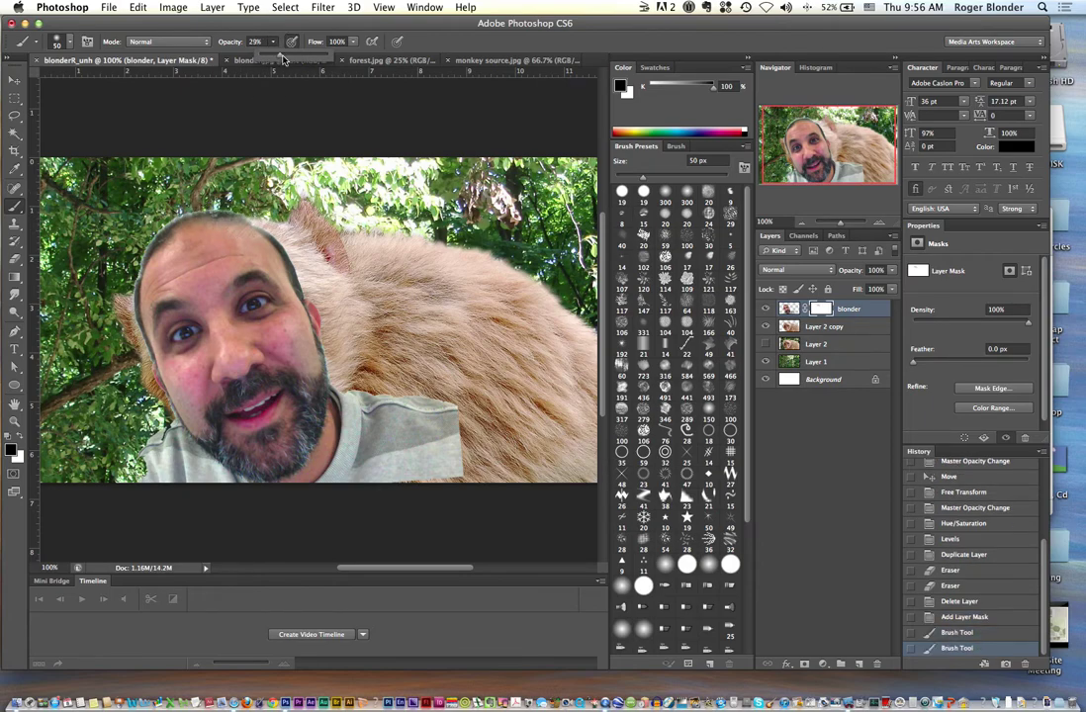
pyautogui.moveTo(285, 59); pyautogui.dragTo(332, 57)
# Try hiding the top of the man's head with black on the mask, and paint it back in with white
pyautogui.moveTo(208, 209)
pyautogui.mouseDown()
pyautogui.moveTo(190, 193)
pyautogui.moveTo(155, 189)
pyautogui.moveTo(137, 242)
pyautogui.moveTo(119, 220)
pyautogui.moveTo(119, 229)
pyautogui.moveTo(178, 208)
pyautogui.moveTo(253, 205)
pyautogui.mouseUp()
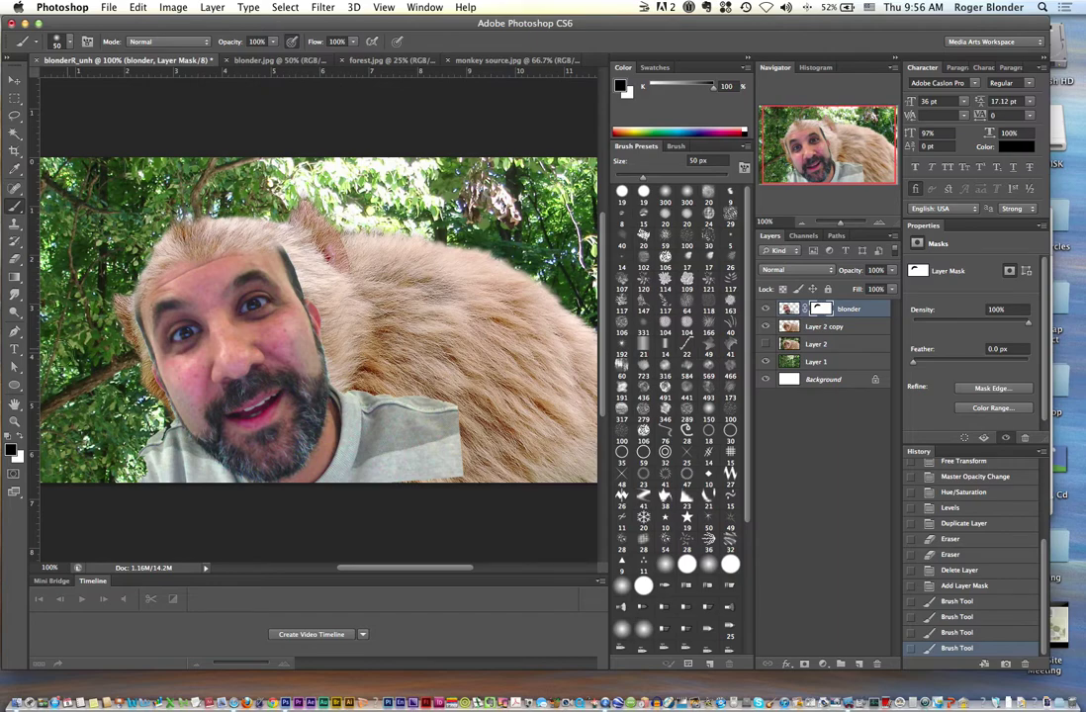
pyautogui.click(20, 440)
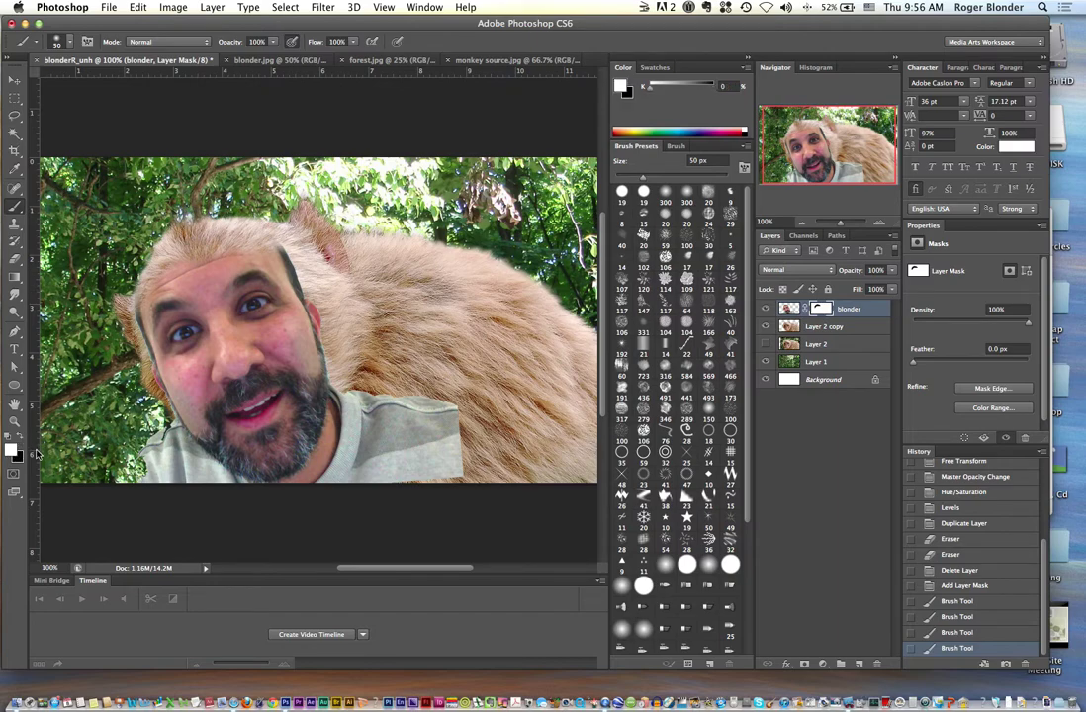
pyautogui.moveTo(258, 258)
pyautogui.mouseDown()
pyautogui.moveTo(230, 202)
pyautogui.moveTo(207, 197)
pyautogui.moveTo(173, 223)
pyautogui.moveTo(187, 263)
pyautogui.moveTo(143, 222)
pyautogui.moveTo(131, 313)
pyautogui.mouseUp()
pyautogui.moveTo(165, 255); pyautogui.dragTo(267, 213)
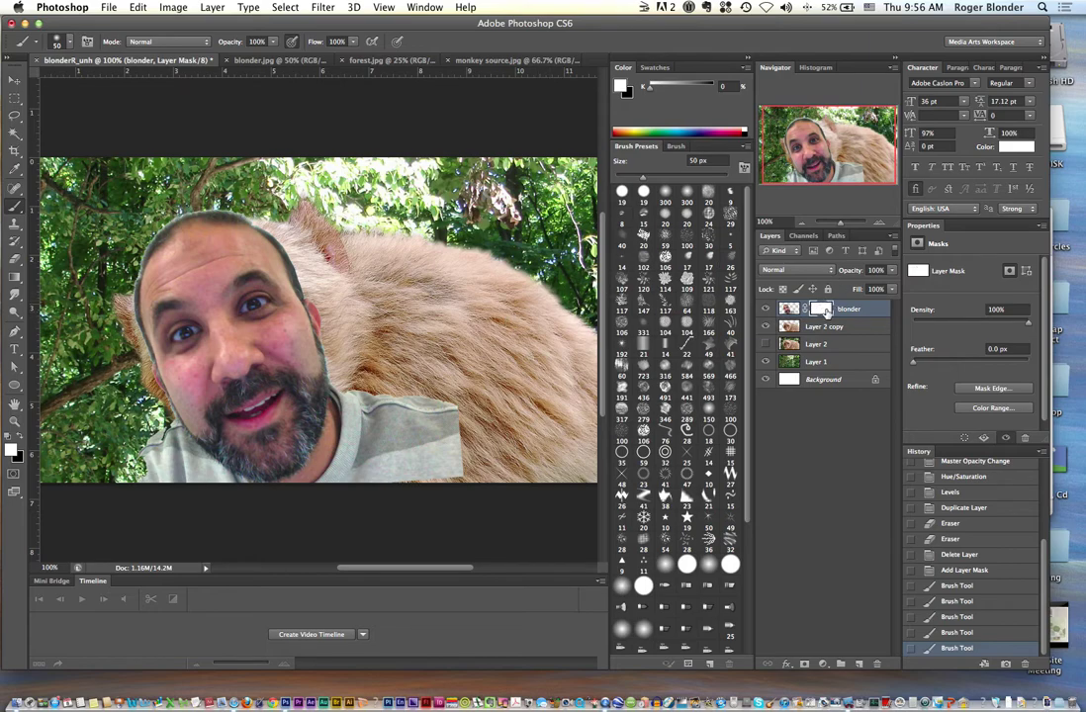
# Try painting black directly on the man's picture instead of its mask, and undo the stroke
pyautogui.click(795, 311)
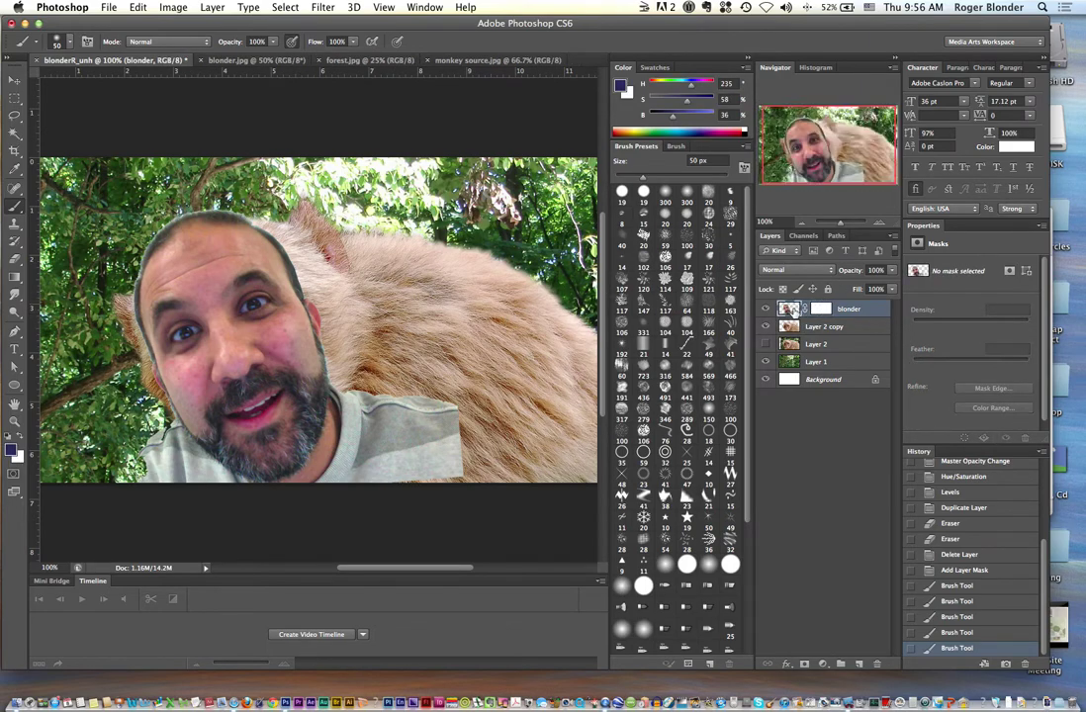
pyautogui.click(14, 453)
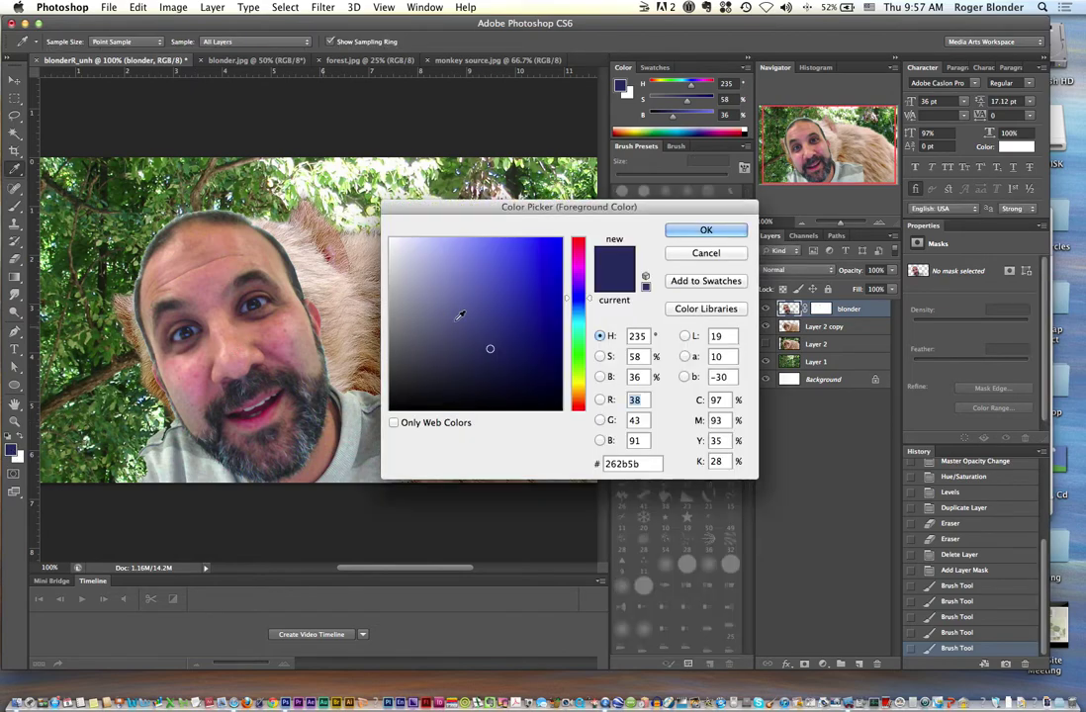
pyautogui.click(561, 409)
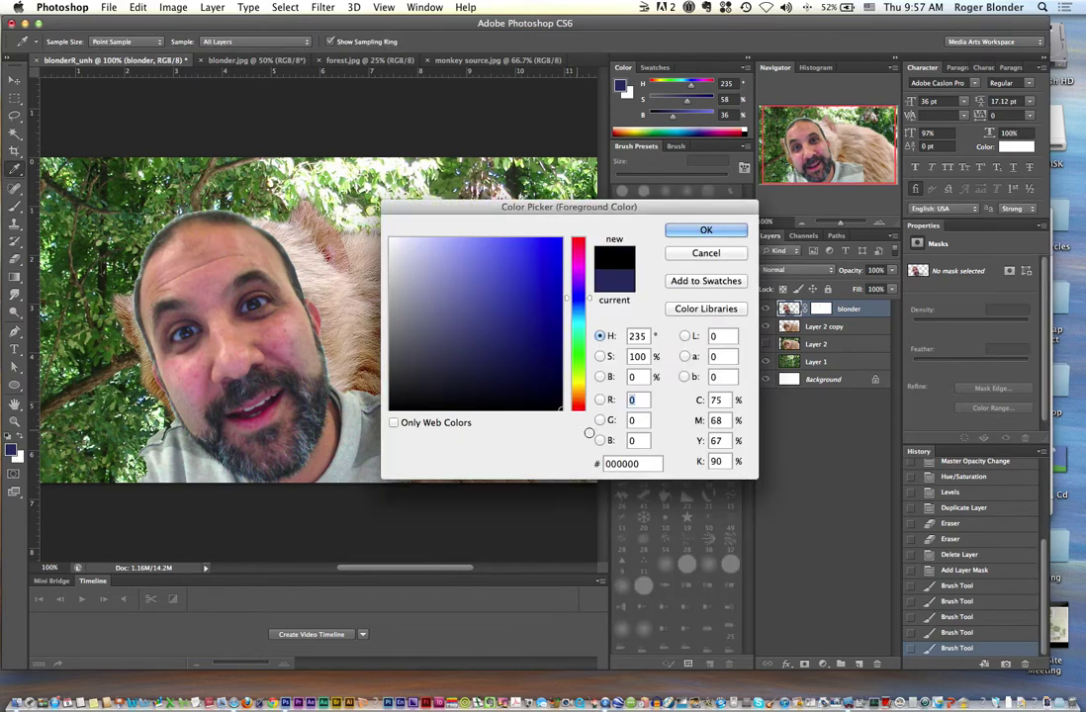
pyautogui.click(720, 231)
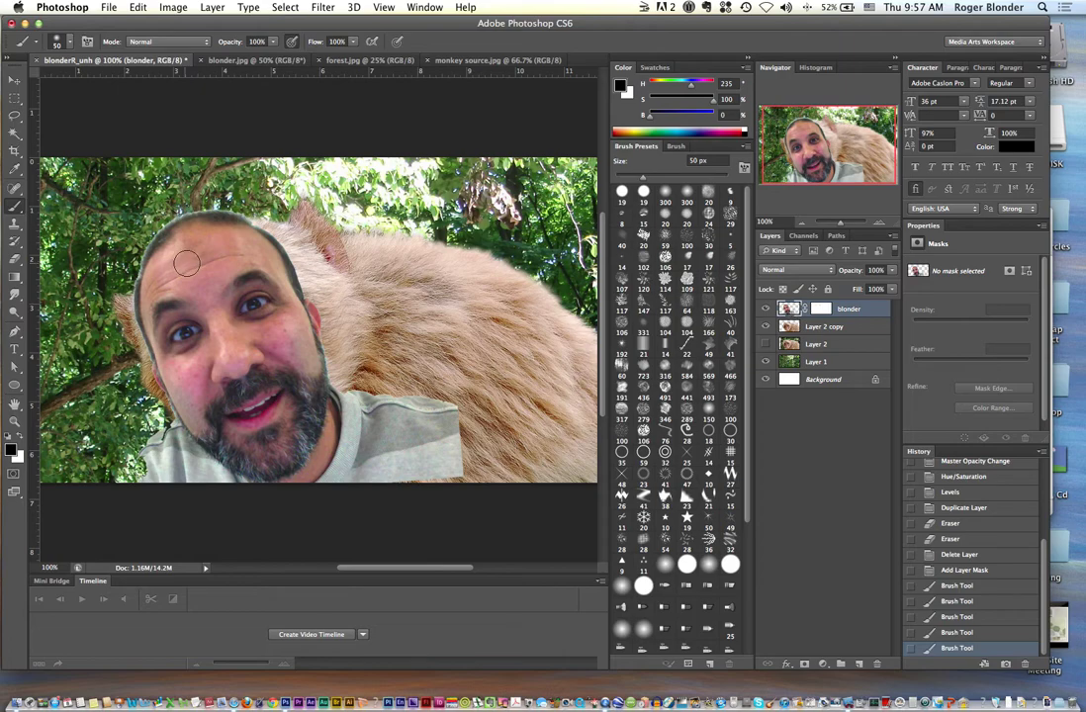
pyautogui.moveTo(173, 238)
pyautogui.mouseDown()
pyautogui.moveTo(227, 267)
pyautogui.moveTo(210, 231)
pyautogui.moveTo(217, 190)
pyautogui.moveTo(213, 242)
pyautogui.moveTo(198, 198)
pyautogui.mouseUp()
pyautogui.press('super+z')
# Target the man's layer mask, make black the foreground color and paint out the top of his head
pyautogui.click(825, 311)
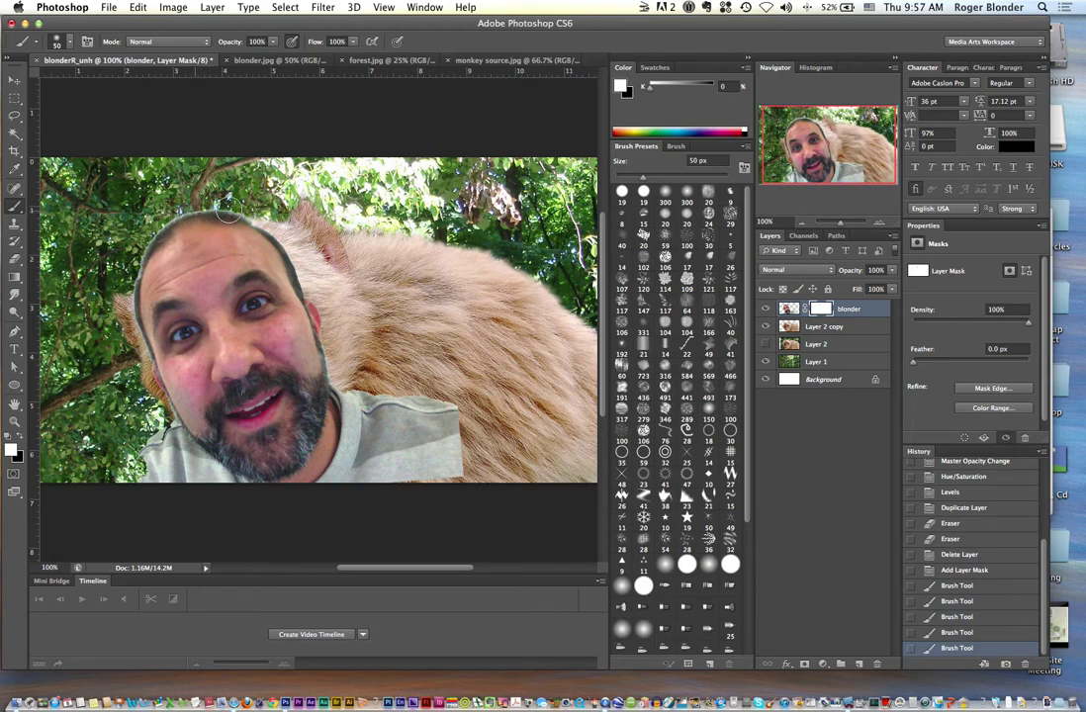
pyautogui.moveTo(242, 224)
pyautogui.mouseDown()
pyautogui.moveTo(183, 186)
pyautogui.moveTo(220, 190)
pyautogui.moveTo(235, 211)
pyautogui.moveTo(223, 208)
pyautogui.mouseUp()
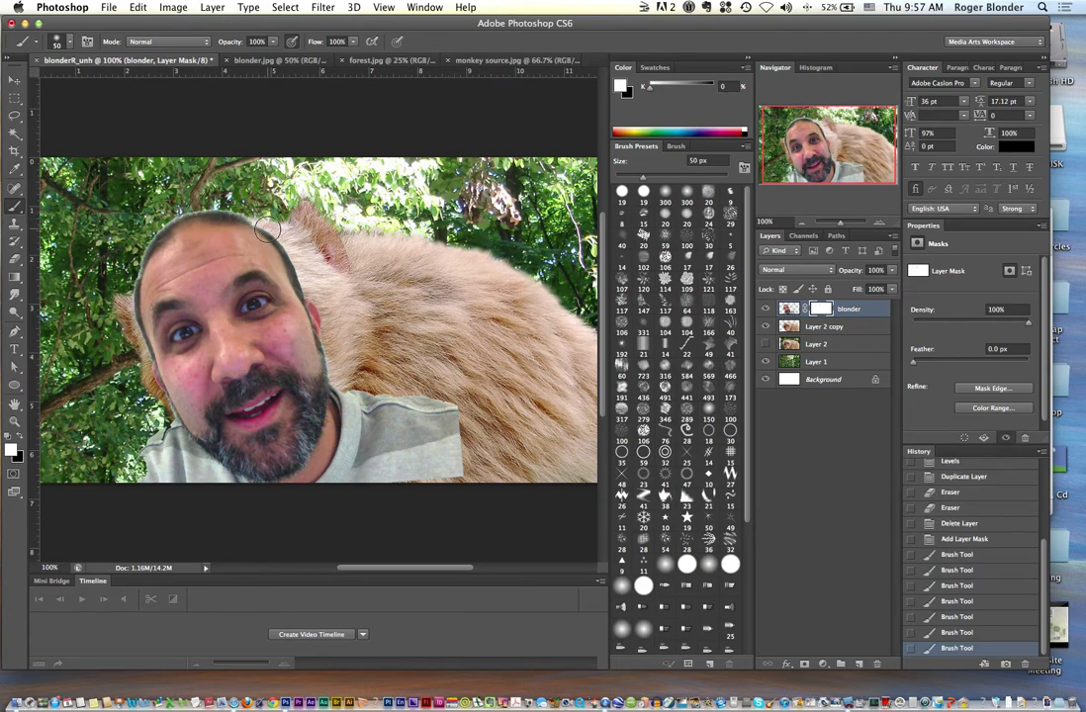
pyautogui.click(19, 439)
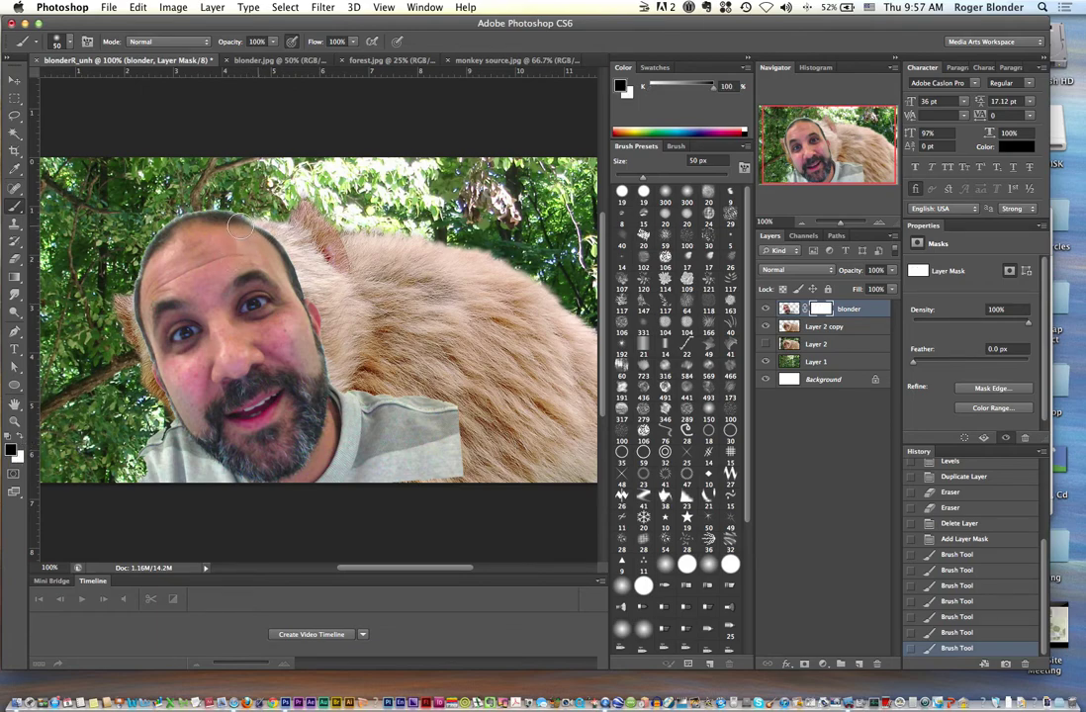
pyautogui.moveTo(210, 223)
pyautogui.mouseDown()
pyautogui.moveTo(148, 247)
pyautogui.moveTo(124, 217)
pyautogui.mouseUp()
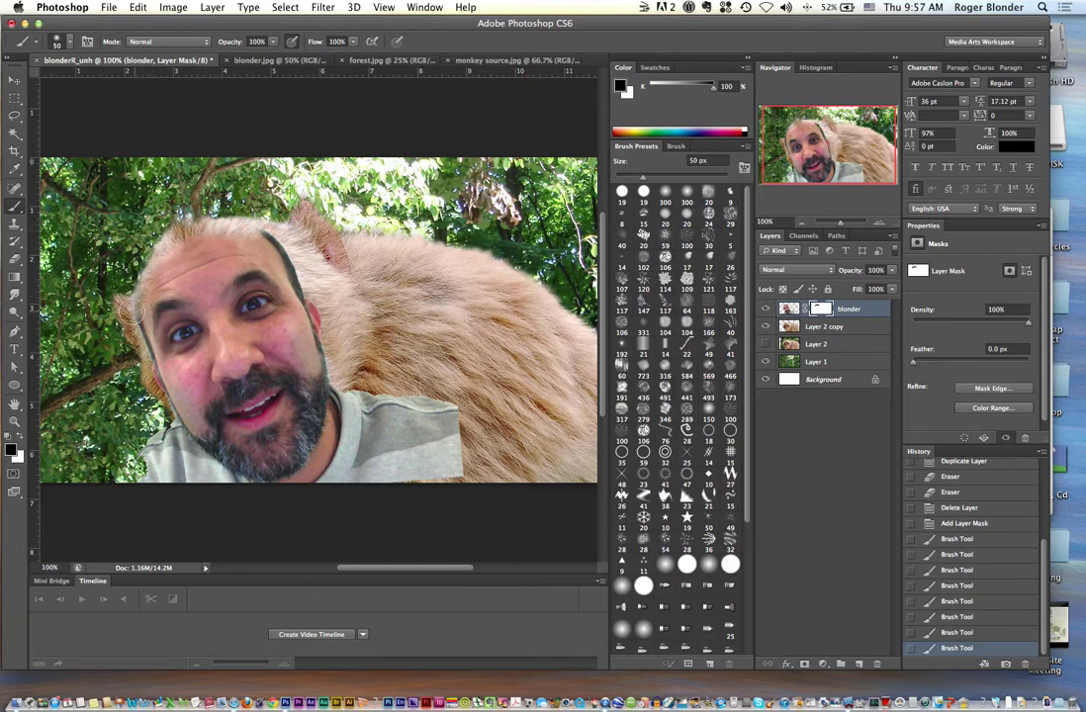
pyautogui.moveTo(176, 226)
pyautogui.mouseDown()
pyautogui.moveTo(159, 238)
pyautogui.moveTo(183, 237)
pyautogui.moveTo(134, 267)
pyautogui.moveTo(138, 296)
pyautogui.moveTo(117, 272)
pyautogui.moveTo(124, 306)
pyautogui.moveTo(131, 252)
pyautogui.moveTo(217, 227)
pyautogui.mouseUp()
# Paint black on the mask over the man's forehead, cheeks and nose bridge to reveal the monkey's fur, keeping his eyes
pyautogui.moveTo(211, 306)
pyautogui.mouseDown()
pyautogui.moveTo(184, 275)
pyautogui.moveTo(188, 259)
pyautogui.moveTo(186, 297)
pyautogui.mouseUp()
pyautogui.moveTo(211, 366)
pyautogui.mouseDown()
pyautogui.moveTo(174, 378)
pyautogui.moveTo(127, 302)
pyautogui.moveTo(141, 338)
pyautogui.moveTo(128, 298)
pyautogui.moveTo(183, 417)
pyautogui.moveTo(158, 346)
pyautogui.moveTo(202, 378)
pyautogui.mouseUp()
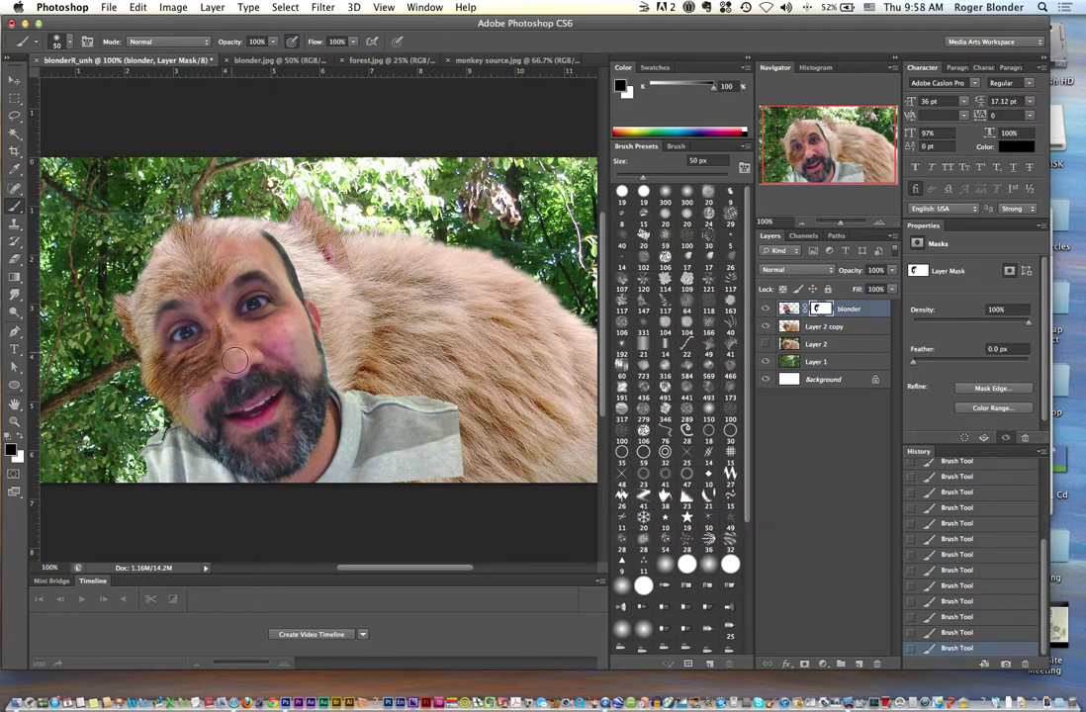
pyautogui.moveTo(228, 330)
pyautogui.mouseDown()
pyautogui.moveTo(262, 339)
pyautogui.moveTo(250, 337)
pyautogui.moveTo(288, 324)
pyautogui.moveTo(256, 330)
pyautogui.moveTo(289, 317)
pyautogui.moveTo(259, 329)
pyautogui.moveTo(287, 316)
pyautogui.moveTo(281, 280)
pyautogui.moveTo(296, 299)
pyautogui.moveTo(284, 261)
pyautogui.moveTo(258, 242)
pyautogui.moveTo(274, 256)
pyautogui.moveTo(239, 250)
pyautogui.moveTo(227, 265)
pyautogui.moveTo(264, 263)
pyautogui.moveTo(220, 264)
pyautogui.moveTo(173, 259)
pyautogui.mouseUp()
pyautogui.moveTo(164, 328); pyautogui.dragTo(178, 310)
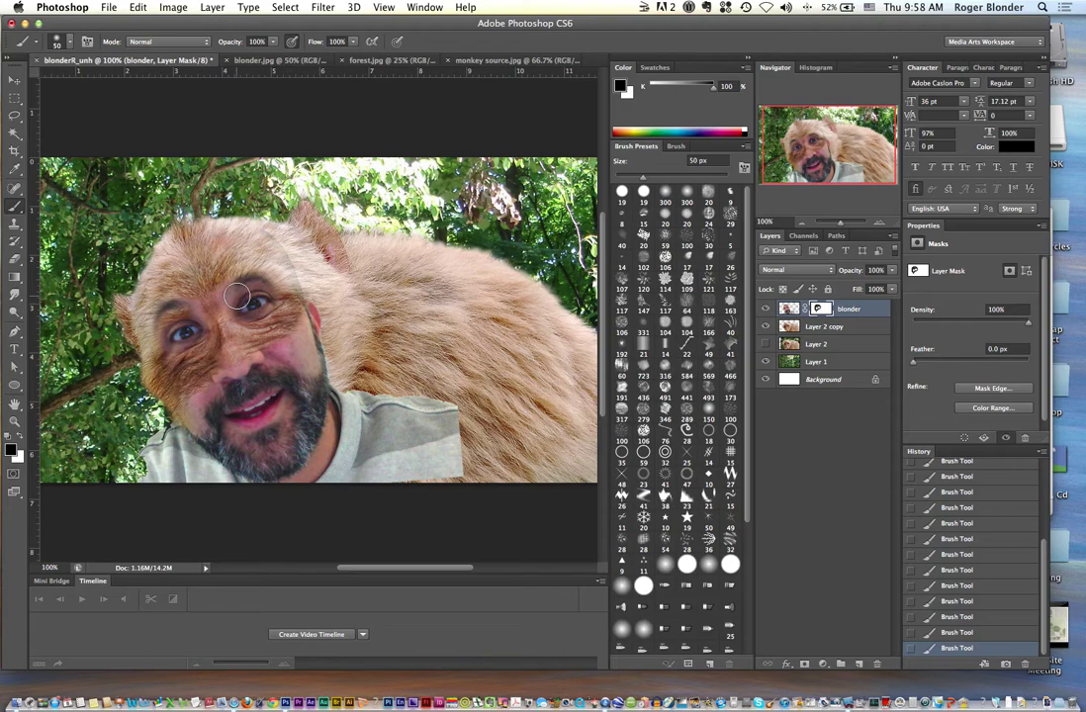
# Mask out the man's ear, nose and mouth with smaller brushes of 20 and 35 px, exposing the monkey's nose and teeth
pyautogui.press('[')
pyautogui.press('[')
pyautogui.press('[')
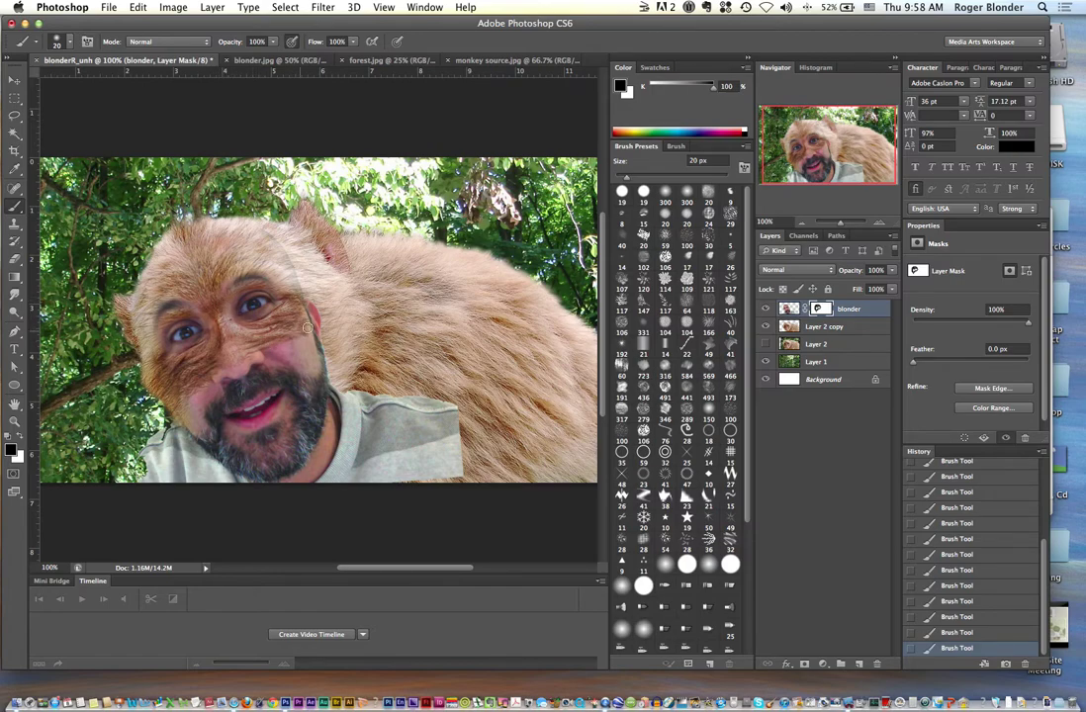
pyautogui.press(']')
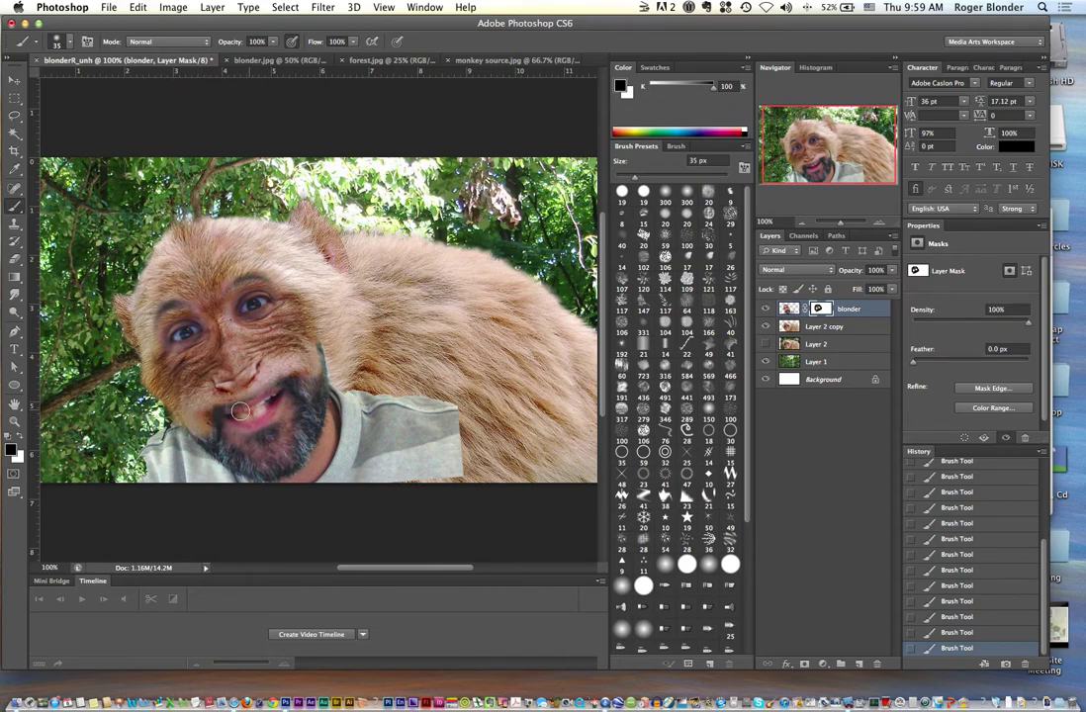
pyautogui.moveTo(254, 413); pyautogui.dragTo(257, 413)
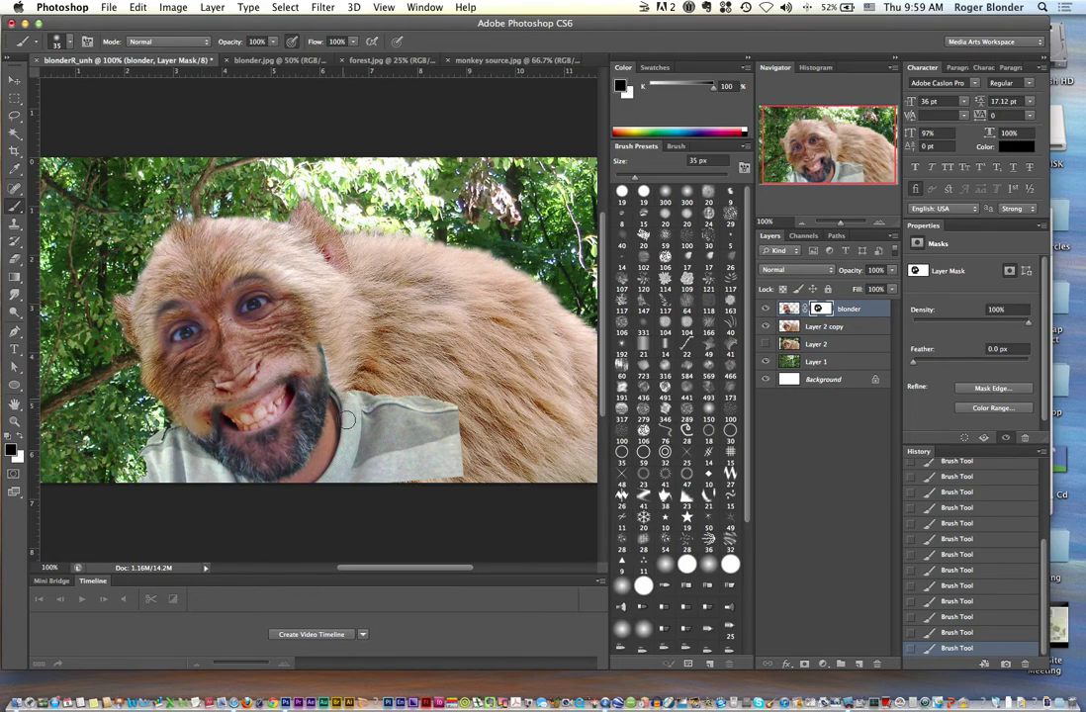
# Mask out the shirt over the monkey's shoulder, enlarging the brush to 90 px
pyautogui.moveTo(337, 384)
pyautogui.mouseDown()
pyautogui.moveTo(346, 403)
pyautogui.moveTo(447, 426)
pyautogui.mouseUp()
pyautogui.press(']')
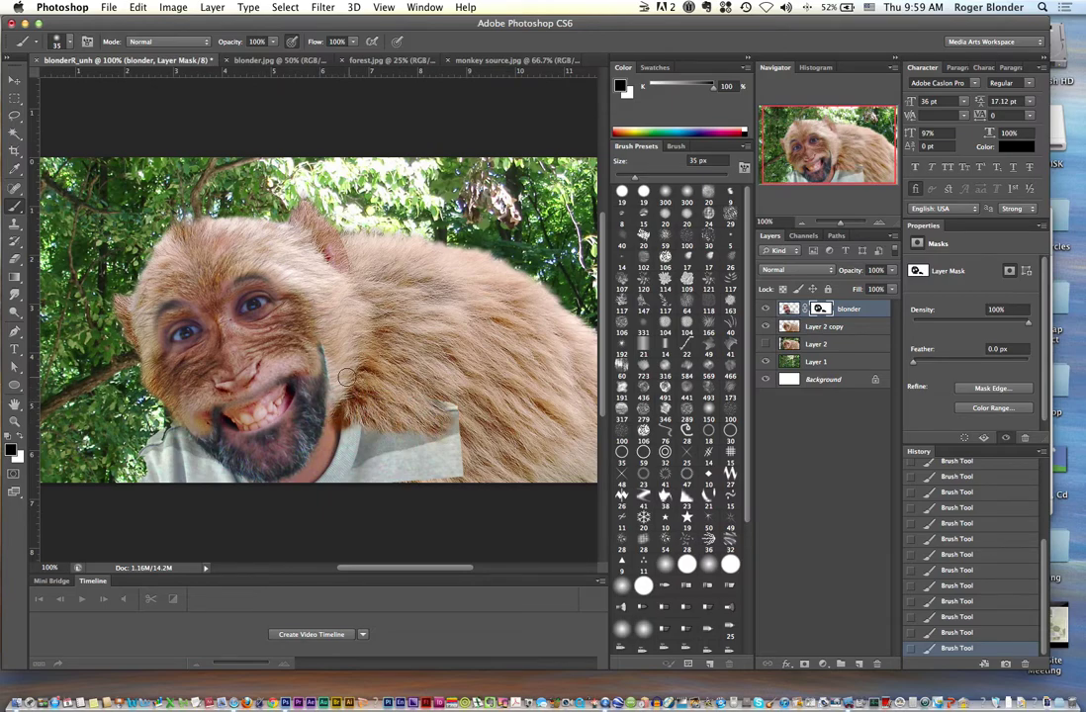
pyautogui.moveTo(441, 404); pyautogui.dragTo(450, 450)
pyautogui.press(']')
pyautogui.press(']')
pyautogui.press(']')
pyautogui.press(']')
pyautogui.press(']')
pyautogui.moveTo(453, 400)
pyautogui.mouseDown()
pyautogui.moveTo(428, 443)
pyautogui.moveTo(385, 427)
pyautogui.moveTo(353, 473)
pyautogui.moveTo(358, 431)
pyautogui.moveTo(329, 471)
pyautogui.mouseUp()
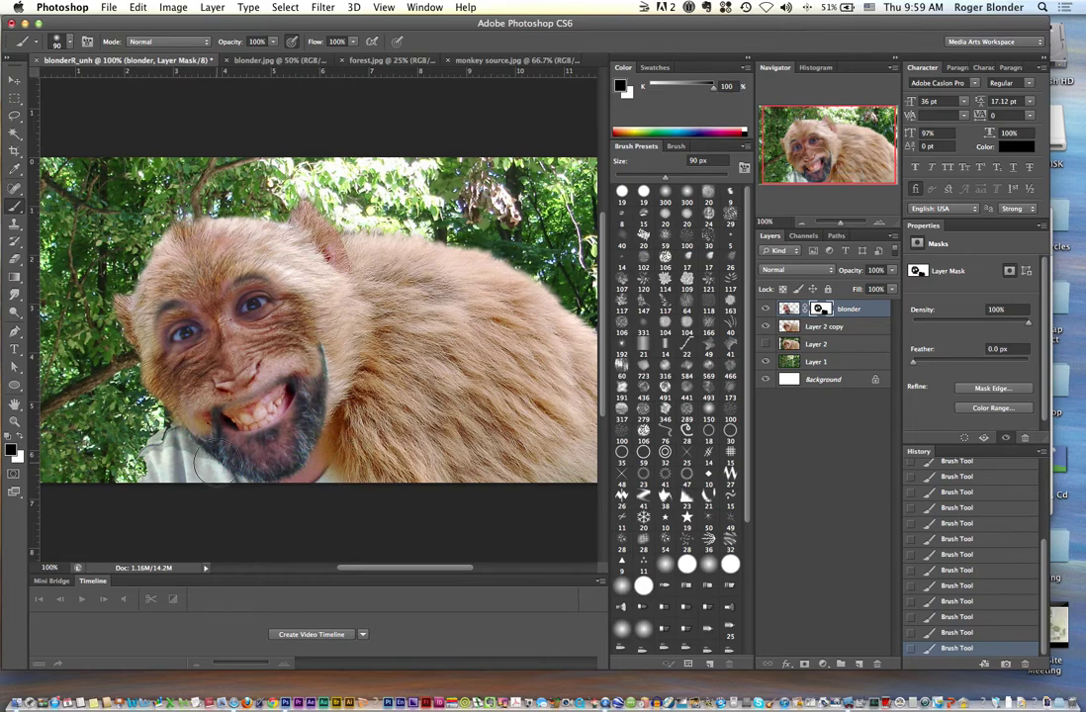
# Reduce the brush to 45 px while masking out the remaining shirt beside the beard and the beard around the mouth
pyautogui.press('[')
pyautogui.press('[')
pyautogui.press('[')
pyautogui.press('[')
pyautogui.press('[')
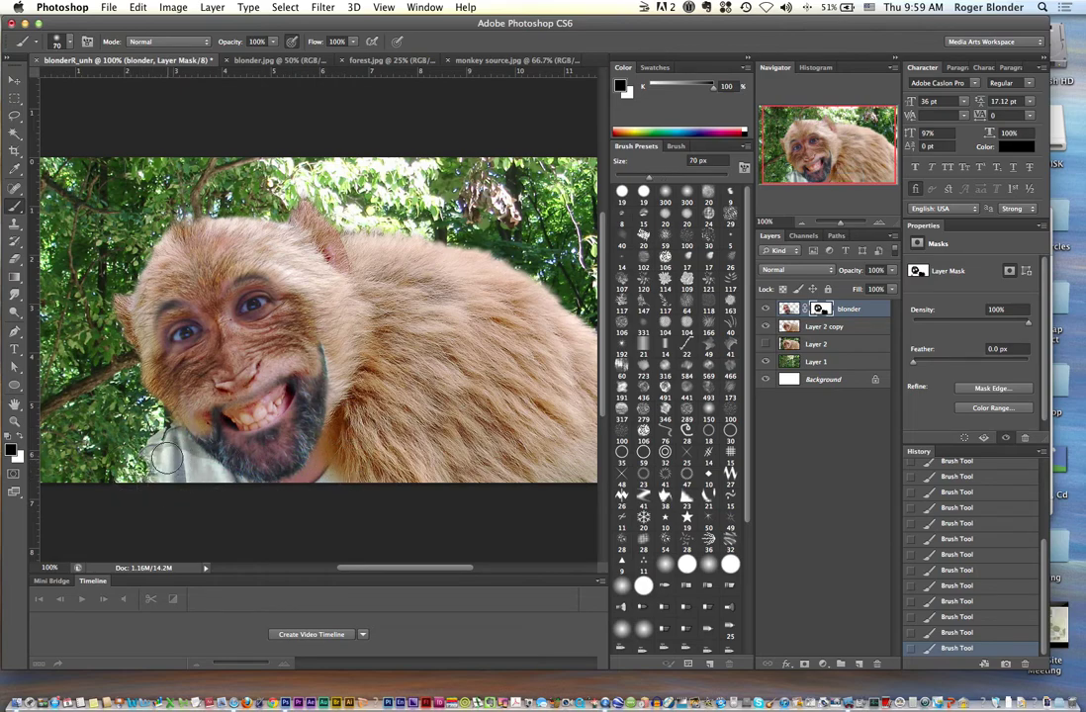
pyautogui.moveTo(163, 442)
pyautogui.mouseDown()
pyautogui.moveTo(150, 440)
pyautogui.moveTo(173, 440)
pyautogui.moveTo(200, 475)
pyautogui.moveTo(235, 492)
pyautogui.mouseUp()
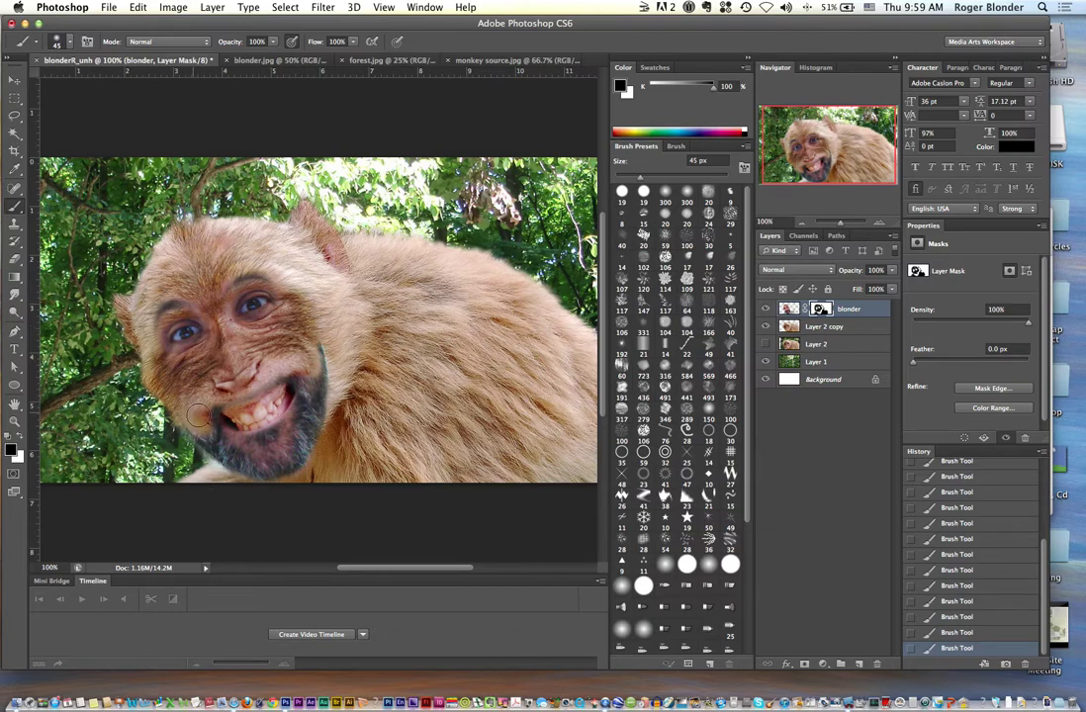
pyautogui.moveTo(188, 368)
pyautogui.mouseDown()
pyautogui.moveTo(233, 373)
pyautogui.moveTo(253, 356)
pyautogui.moveTo(255, 432)
pyautogui.moveTo(237, 361)
pyautogui.moveTo(249, 346)
pyautogui.moveTo(229, 353)
pyautogui.moveTo(246, 432)
pyautogui.mouseUp()
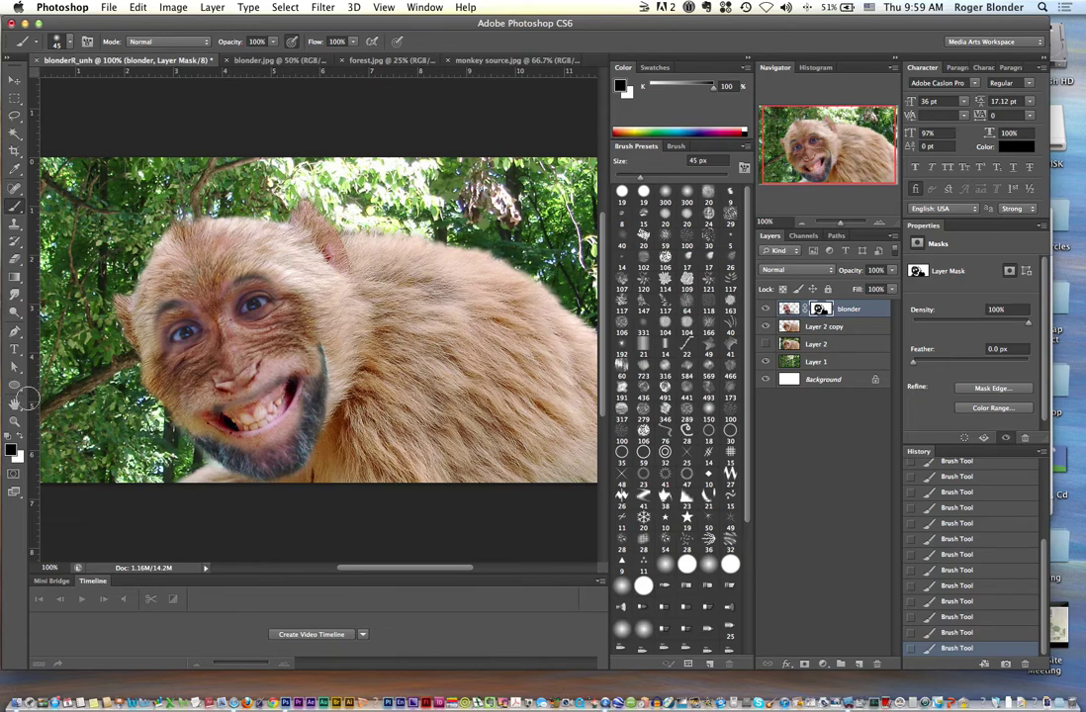
# Make white the foreground color and paint the man's mustache and beard back around the monkey's mouth, reducing the brush to 30 px
pyautogui.click(21, 439)
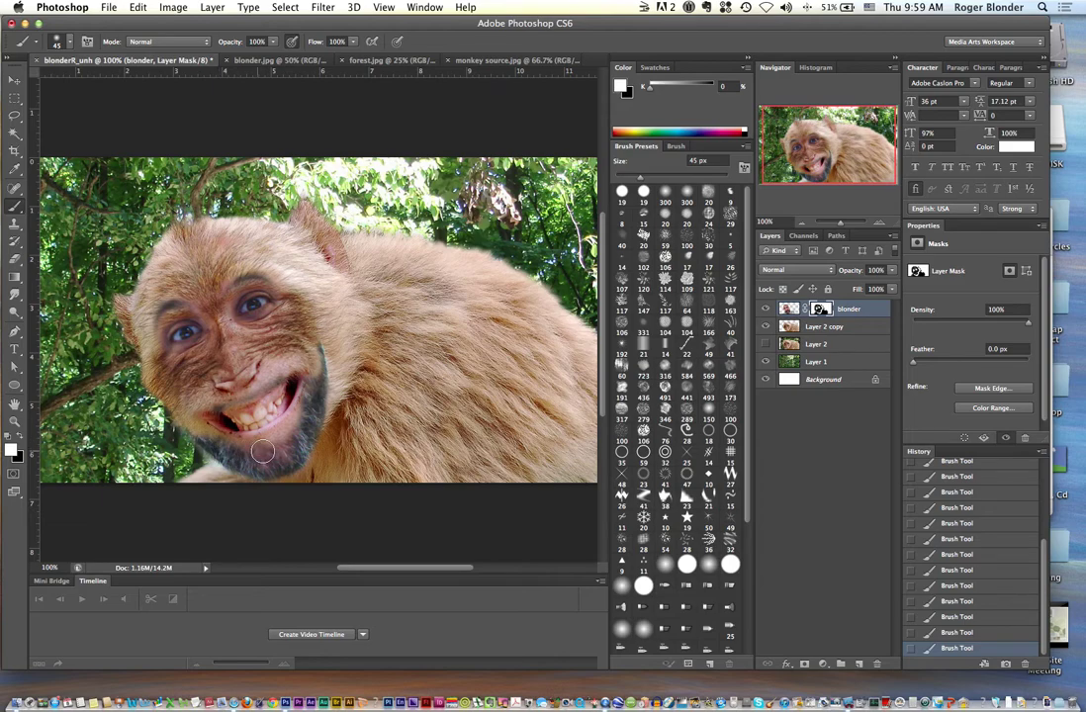
pyautogui.moveTo(286, 439)
pyautogui.mouseDown()
pyautogui.moveTo(255, 445)
pyautogui.moveTo(303, 415)
pyautogui.moveTo(264, 439)
pyautogui.moveTo(249, 440)
pyautogui.moveTo(278, 430)
pyautogui.moveTo(218, 431)
pyautogui.moveTo(242, 395)
pyautogui.moveTo(234, 391)
pyautogui.moveTo(244, 412)
pyautogui.moveTo(281, 411)
pyautogui.moveTo(263, 396)
pyautogui.moveTo(248, 409)
pyautogui.moveTo(218, 405)
pyautogui.moveTo(267, 388)
pyautogui.moveTo(238, 395)
pyautogui.mouseUp()
pyautogui.press('[')
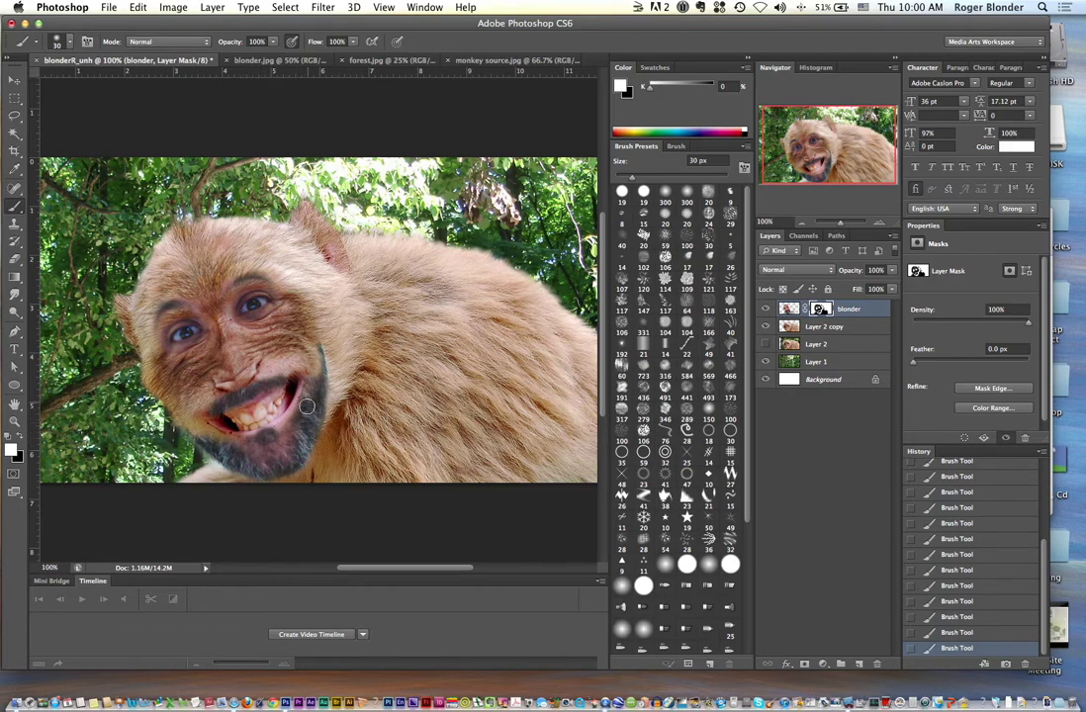
pyautogui.moveTo(308, 409); pyautogui.dragTo(227, 437)
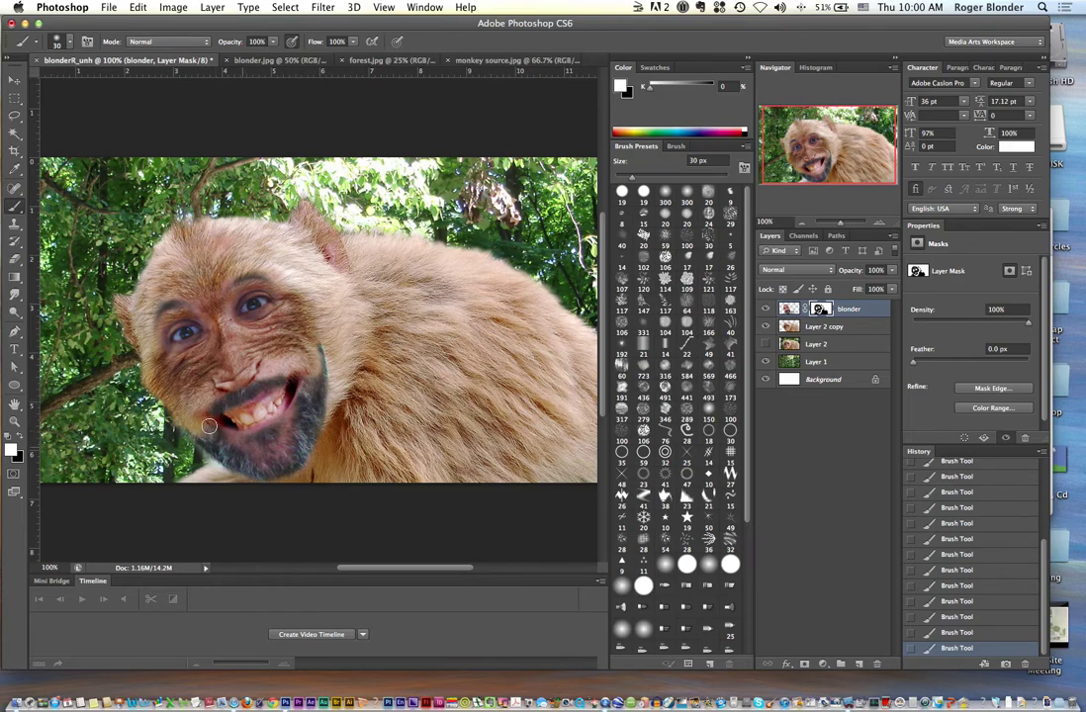
# Paint the man's mouth back with white on the mask, and mask it out with black to show the monkey's teeth
pyautogui.moveTo(223, 436)
pyautogui.mouseDown()
pyautogui.moveTo(293, 443)
pyautogui.moveTo(280, 406)
pyautogui.moveTo(240, 419)
pyautogui.moveTo(282, 411)
pyautogui.mouseUp()
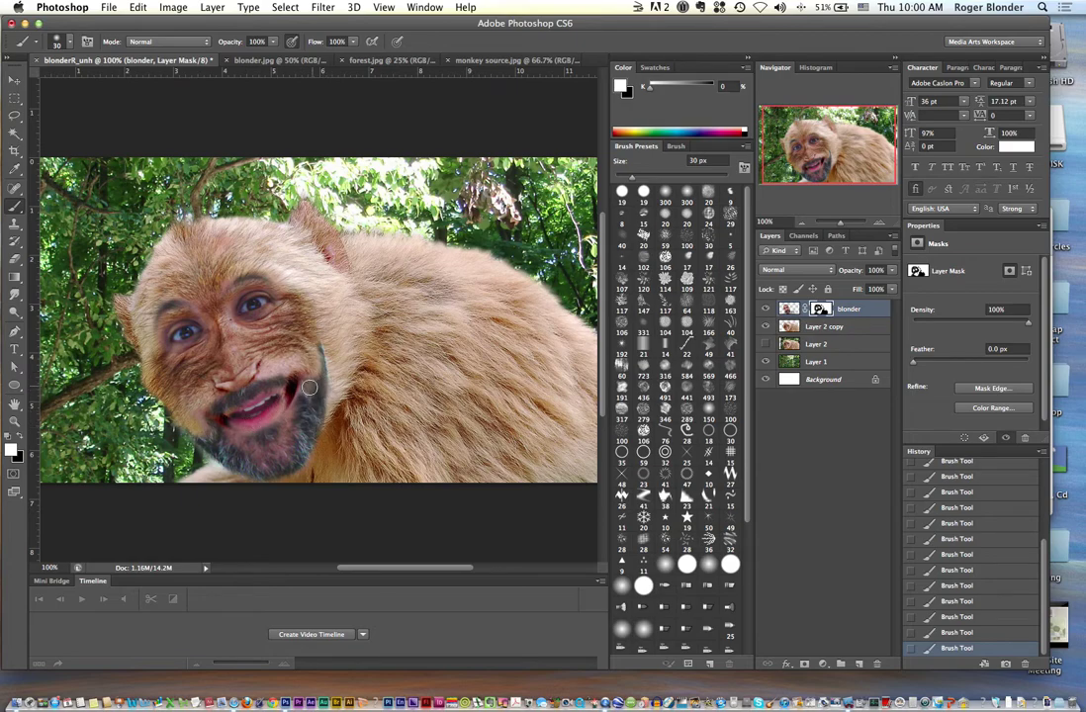
pyautogui.moveTo(275, 403); pyautogui.dragTo(246, 405)
pyautogui.click(23, 443)
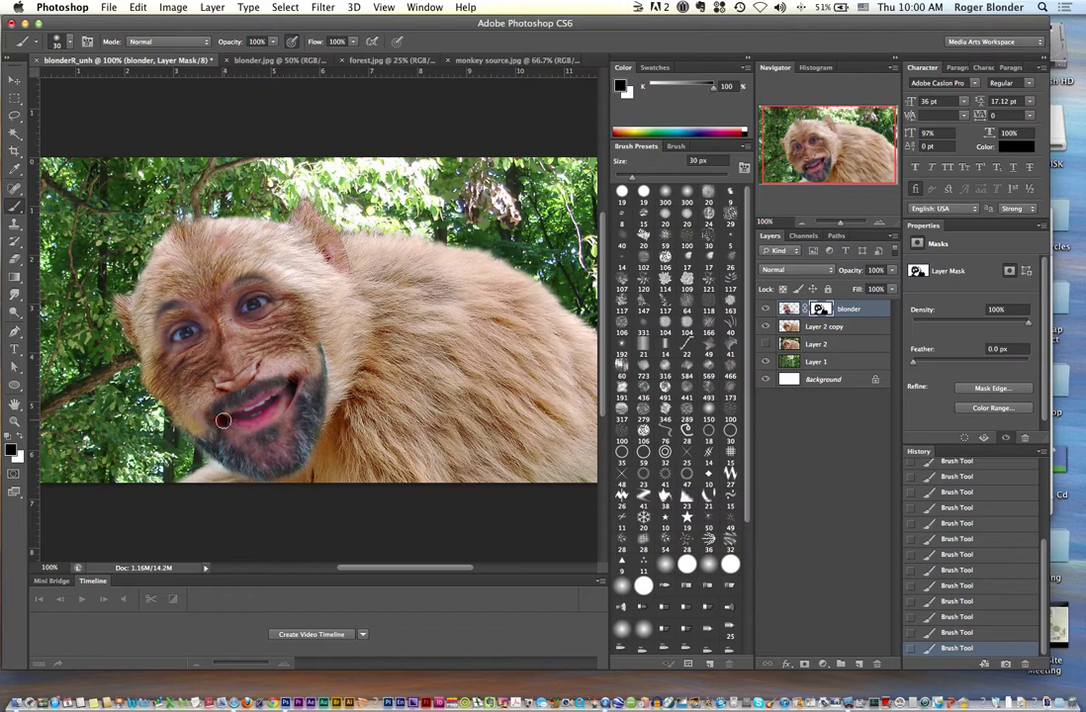
pyautogui.moveTo(232, 422); pyautogui.dragTo(270, 406)
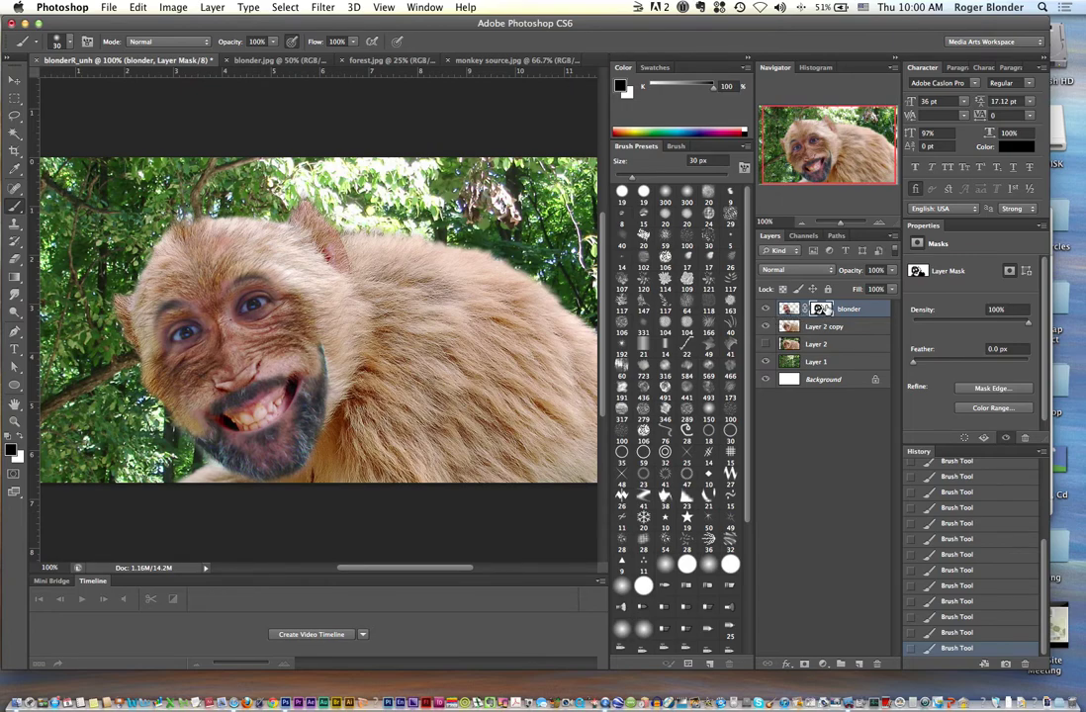
# Copy the entire layer mask, paste it as a new layer above the man's layer, and hide that layer
pyautogui.press('super+a')
pyautogui.press('super+shift+c')
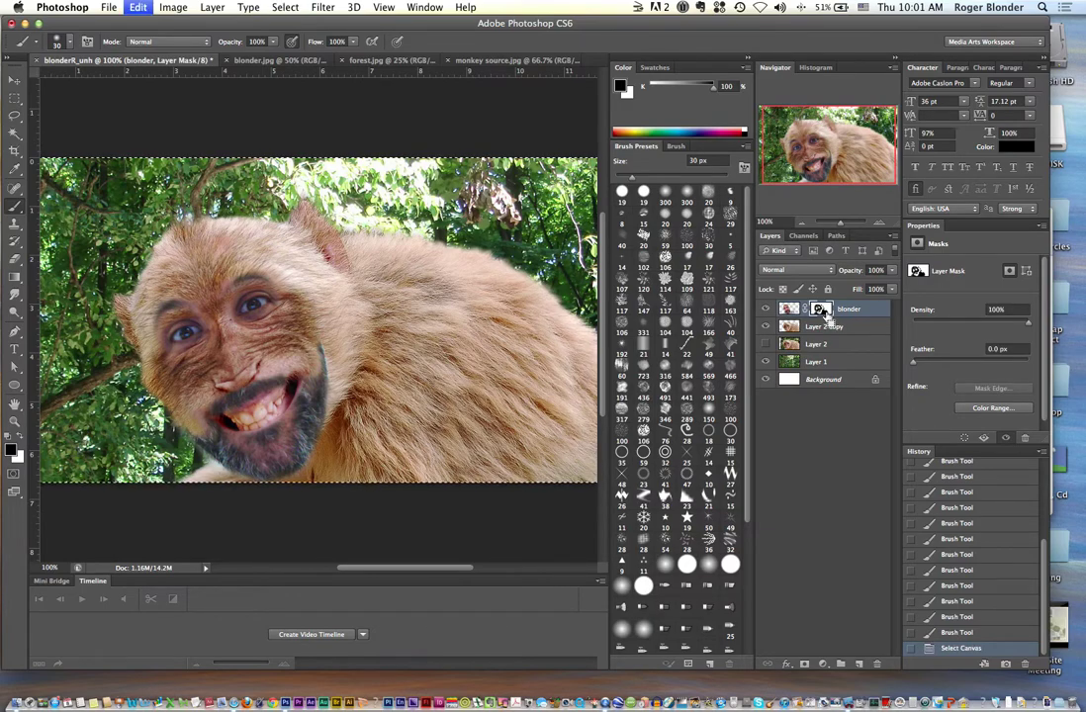
pyautogui.press('super+v')
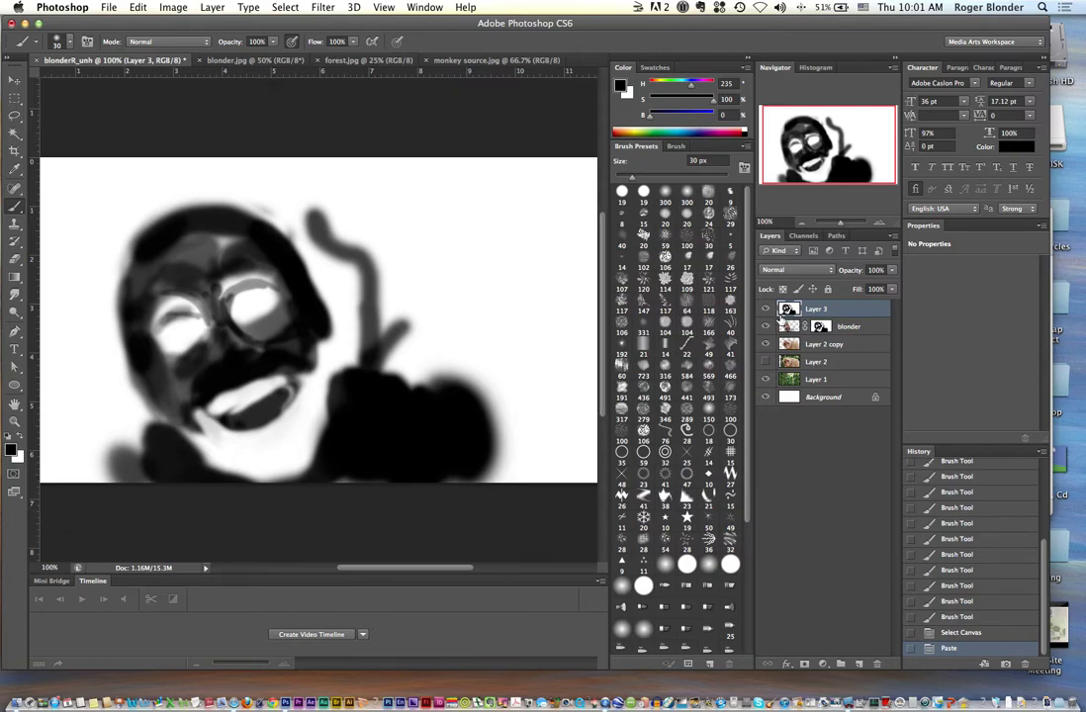
pyautogui.click(765, 309)
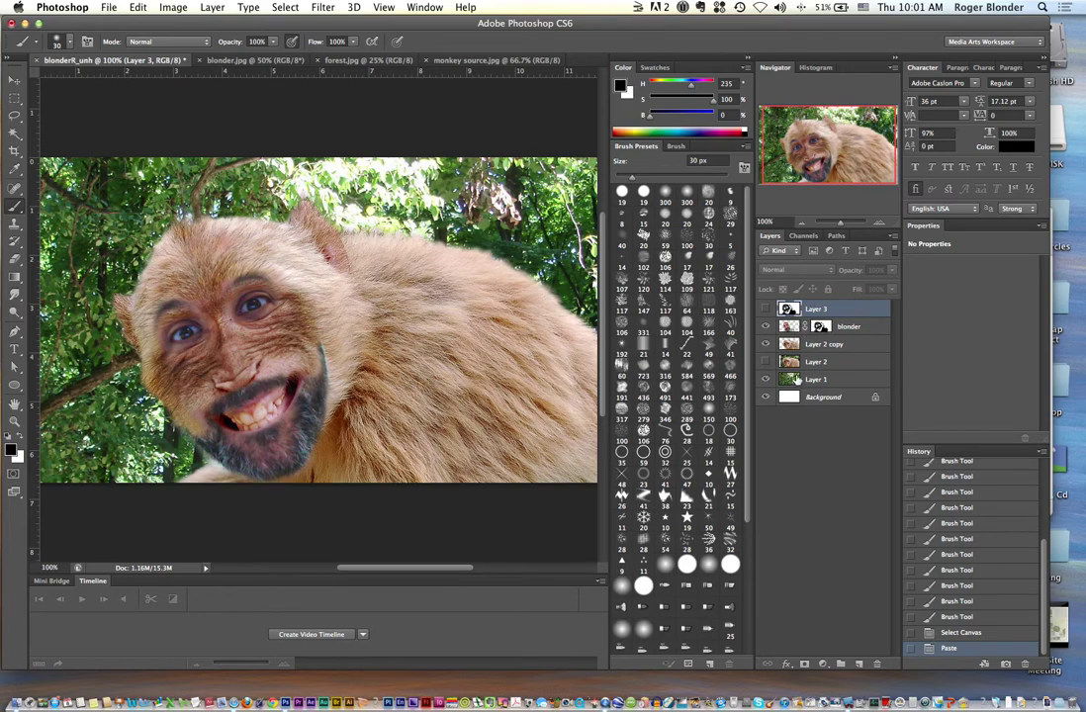
# Save the composite in the Unholy folder in Photoshop format with layers and Maximize Compatibility enabled
pyautogui.click(892, 240)
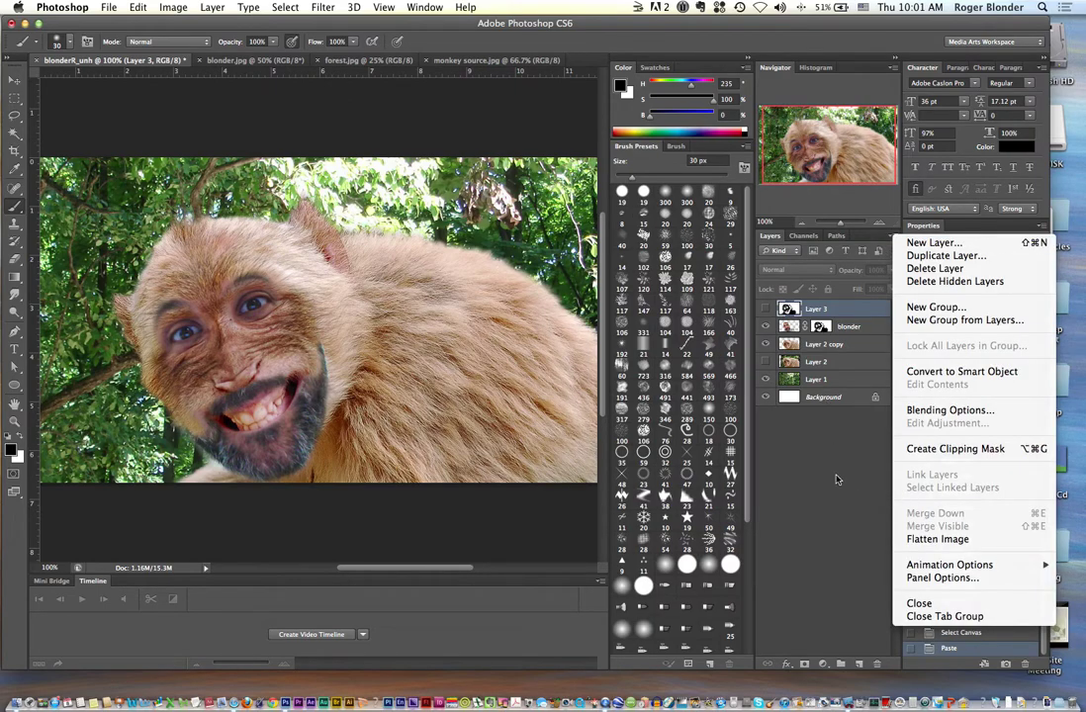
pyautogui.click(827, 443)
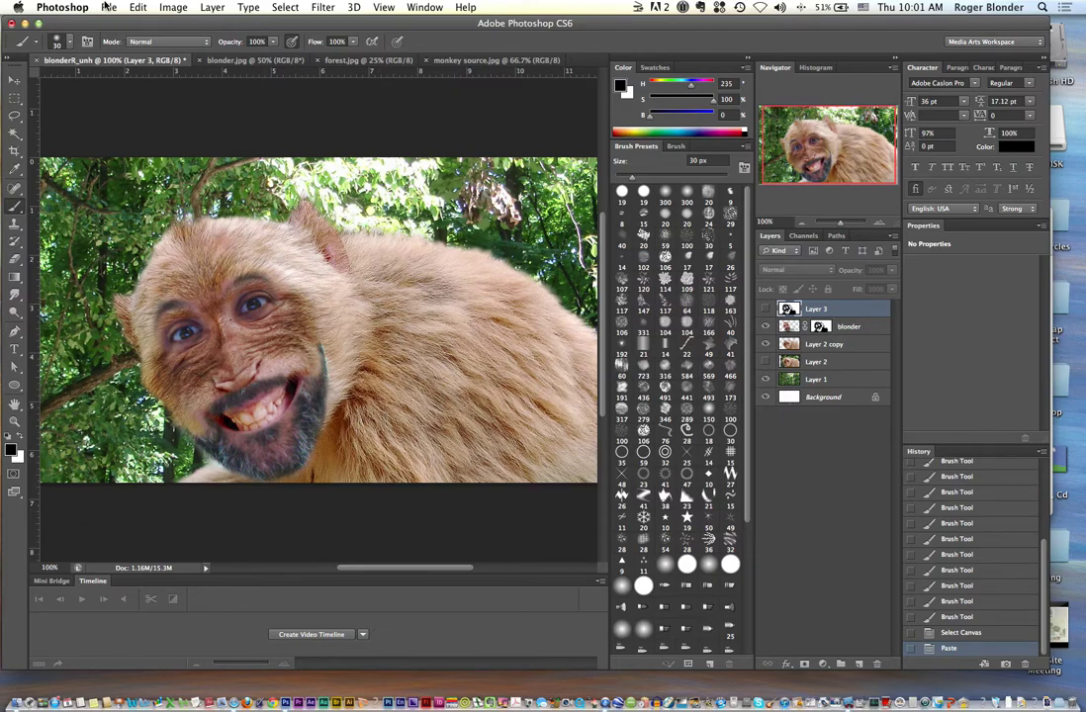
pyautogui.click(106, 7)
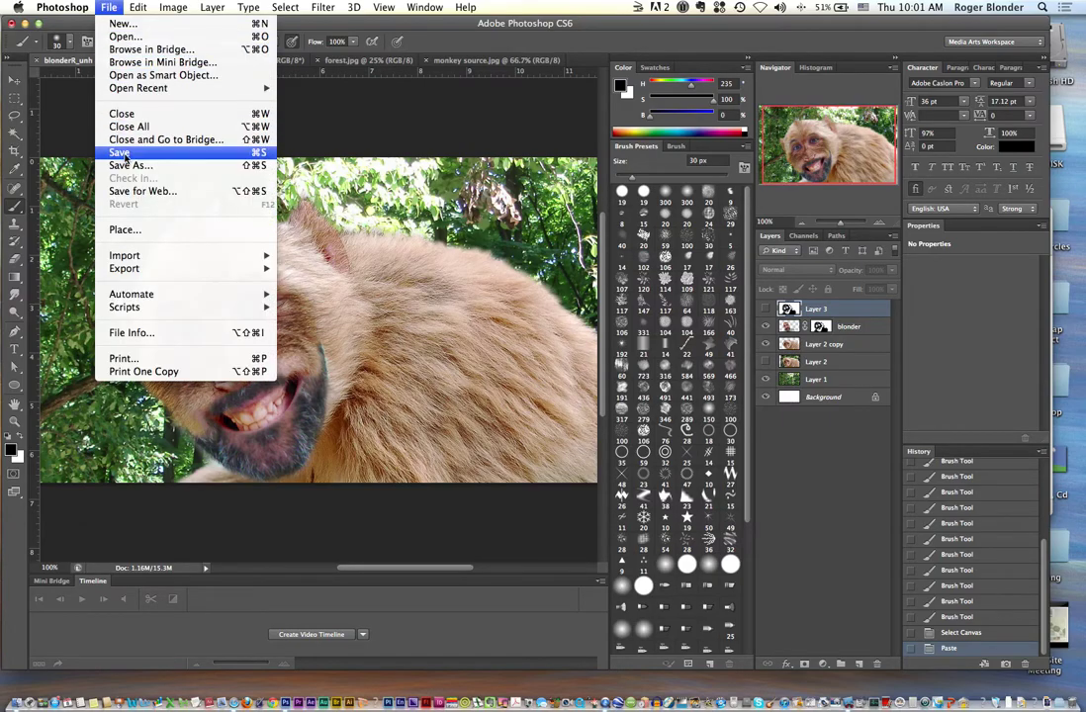
pyautogui.click(123, 155)
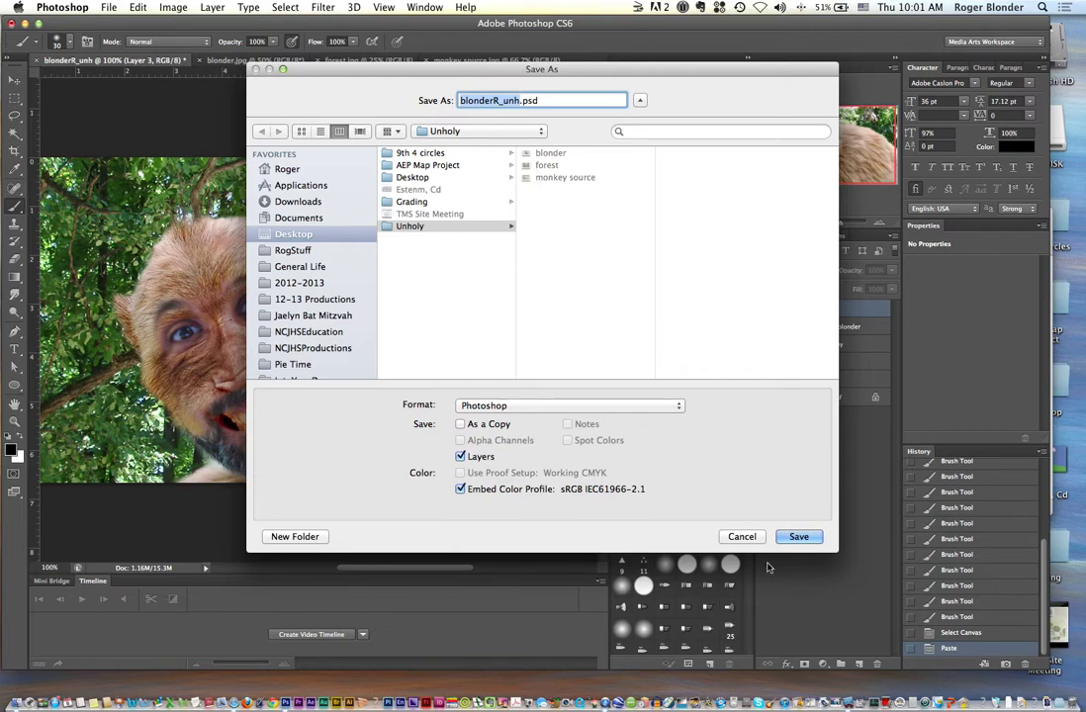
pyautogui.click(799, 537)
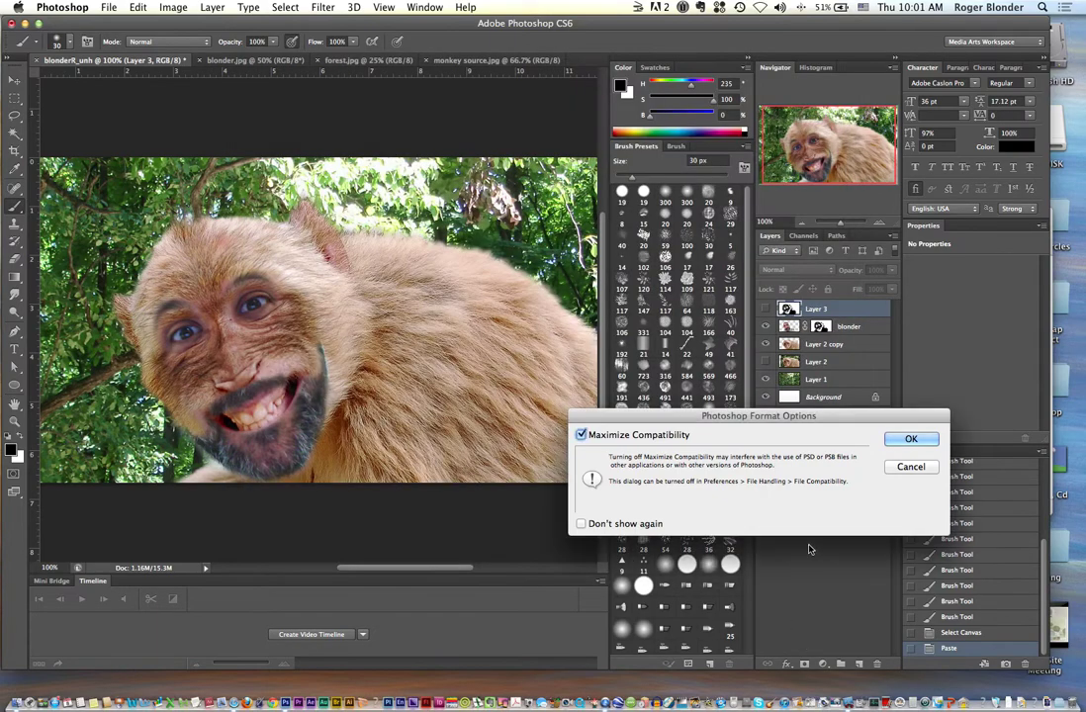
pyautogui.click(908, 440)
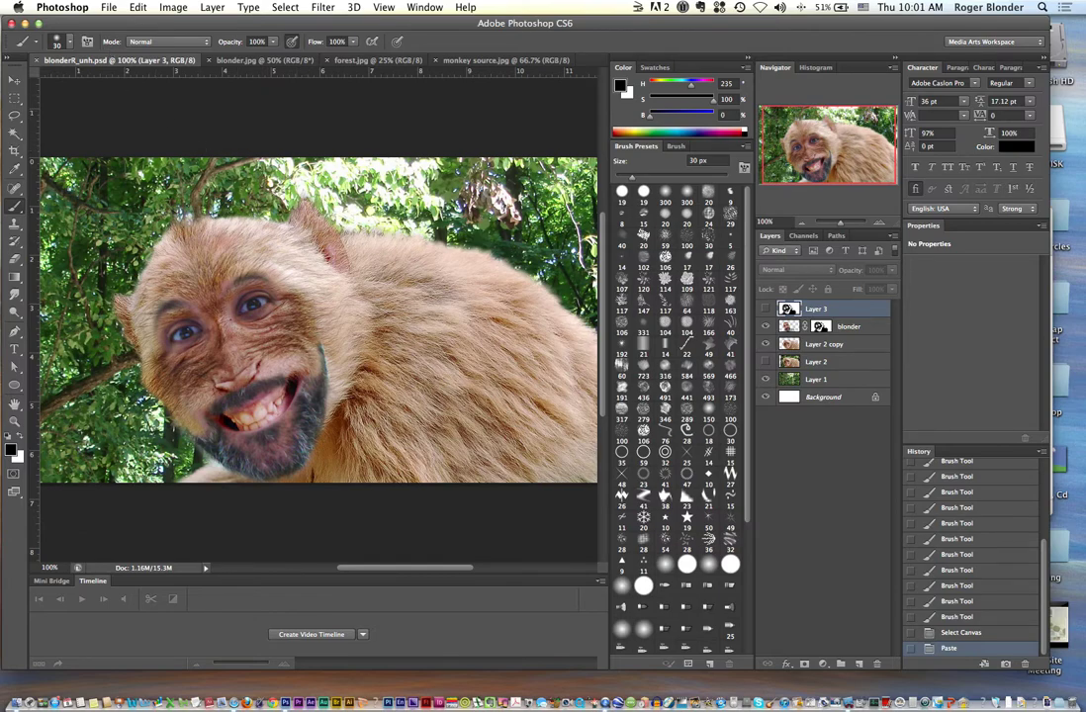
# Open the composite in Save for Web and select the 80 quality JPEG preview beside the original
pyautogui.click(109, 9)
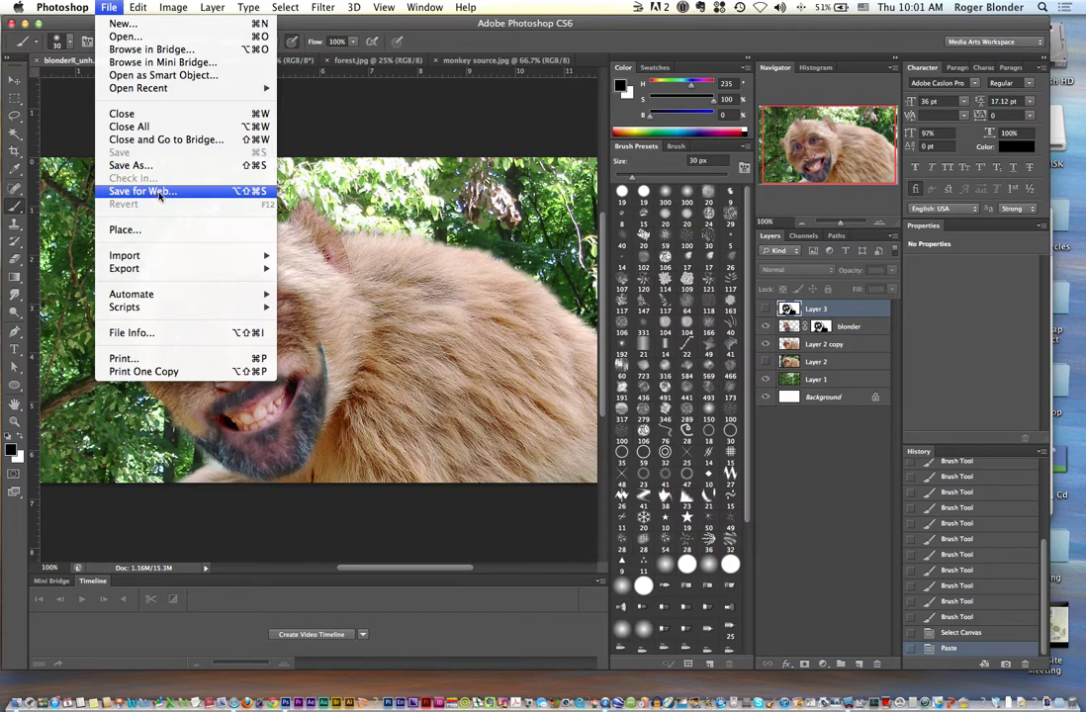
pyautogui.click(158, 194)
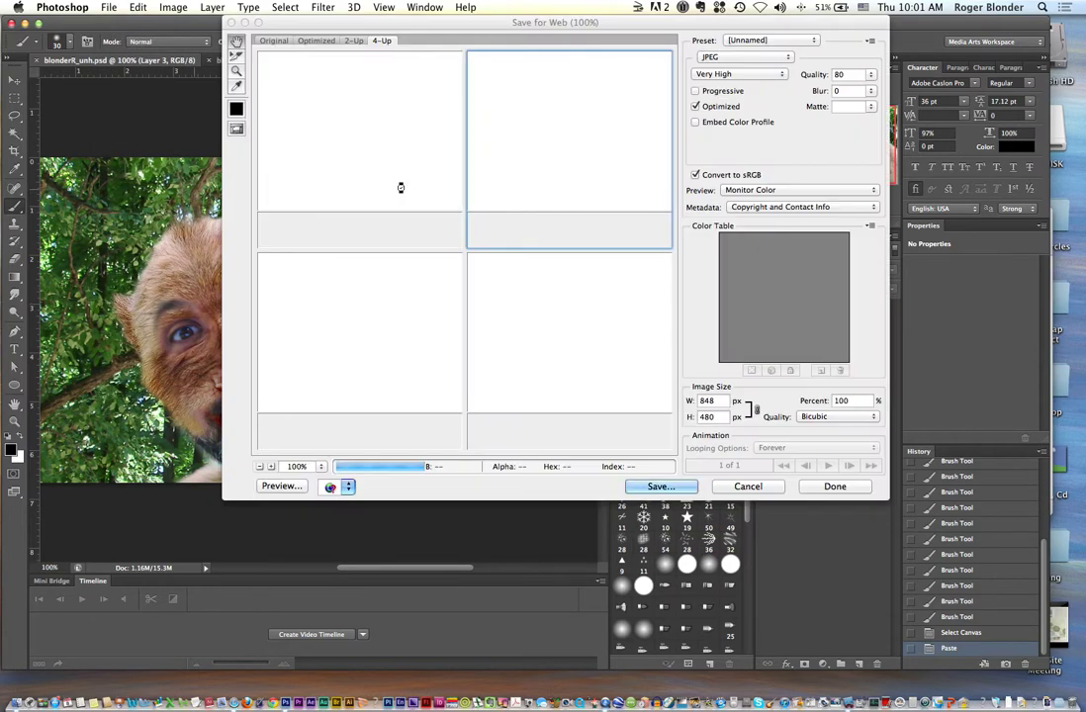
pyautogui.moveTo(437, 183); pyautogui.dragTo(345, 118)
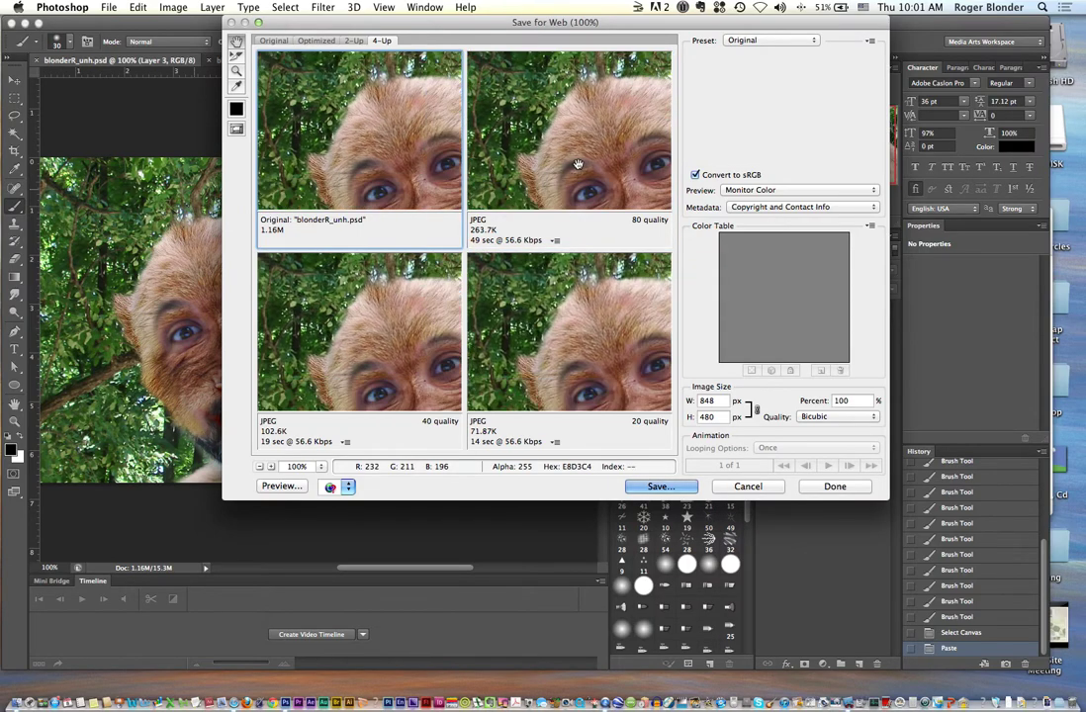
pyautogui.click(570, 149)
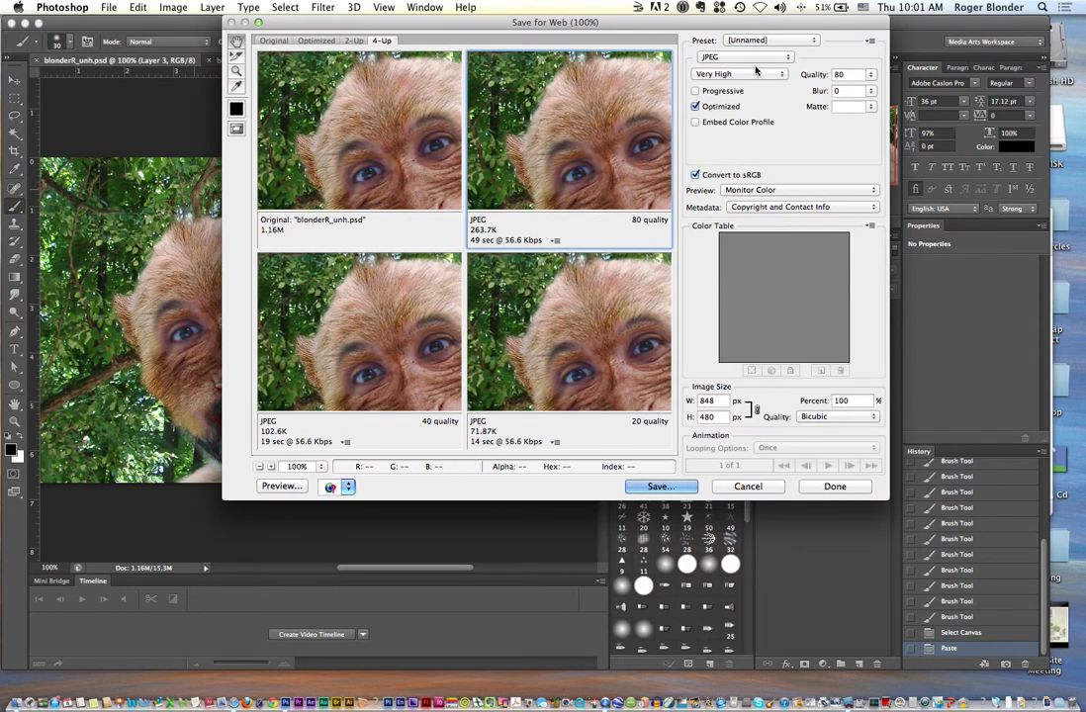
pyautogui.moveTo(648, 193); pyautogui.dragTo(623, 148)
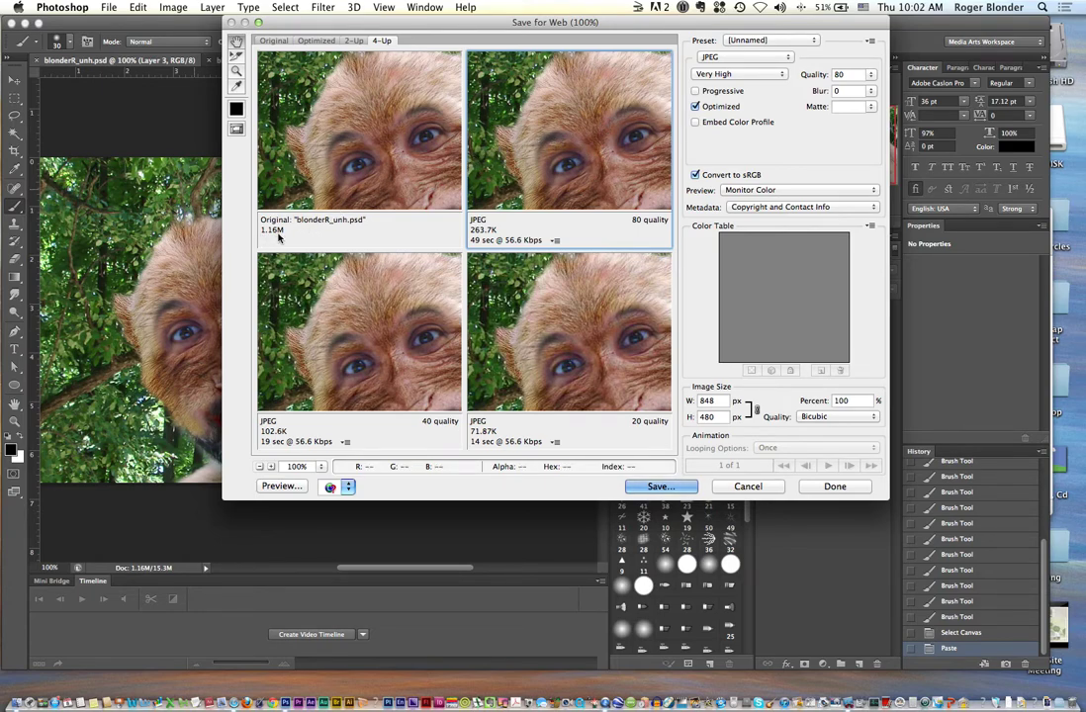
# Compare the selected JPEG preview at Low, Medium and Very High quality around the monkey's eyes and mouth
pyautogui.click(727, 74)
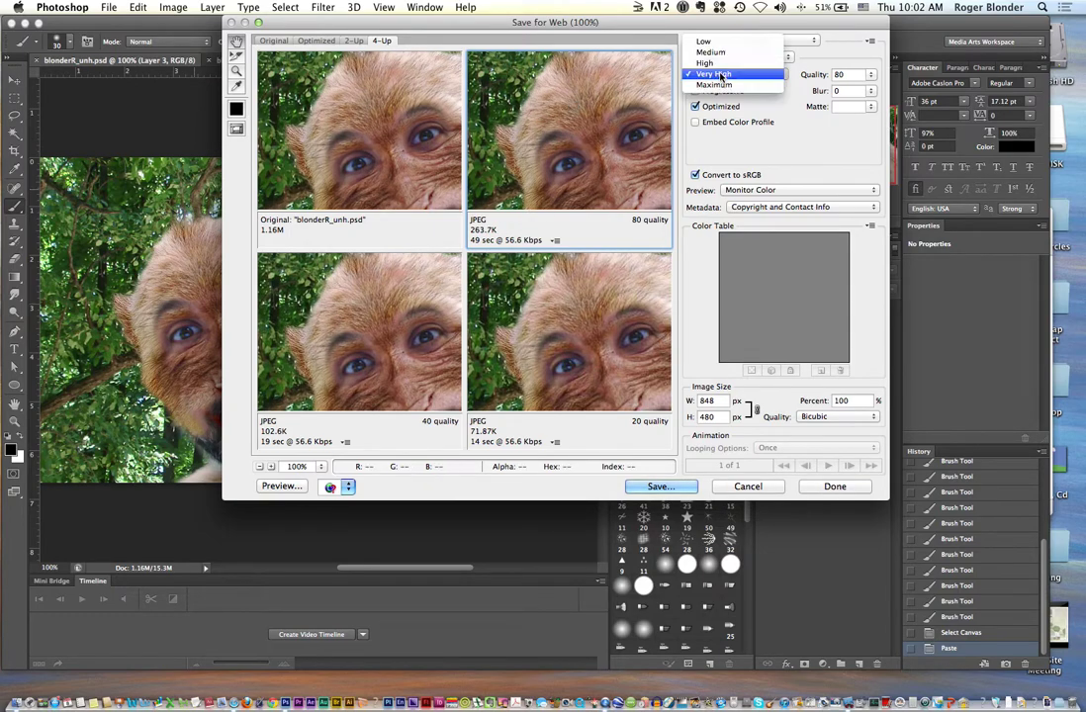
pyautogui.click(710, 41)
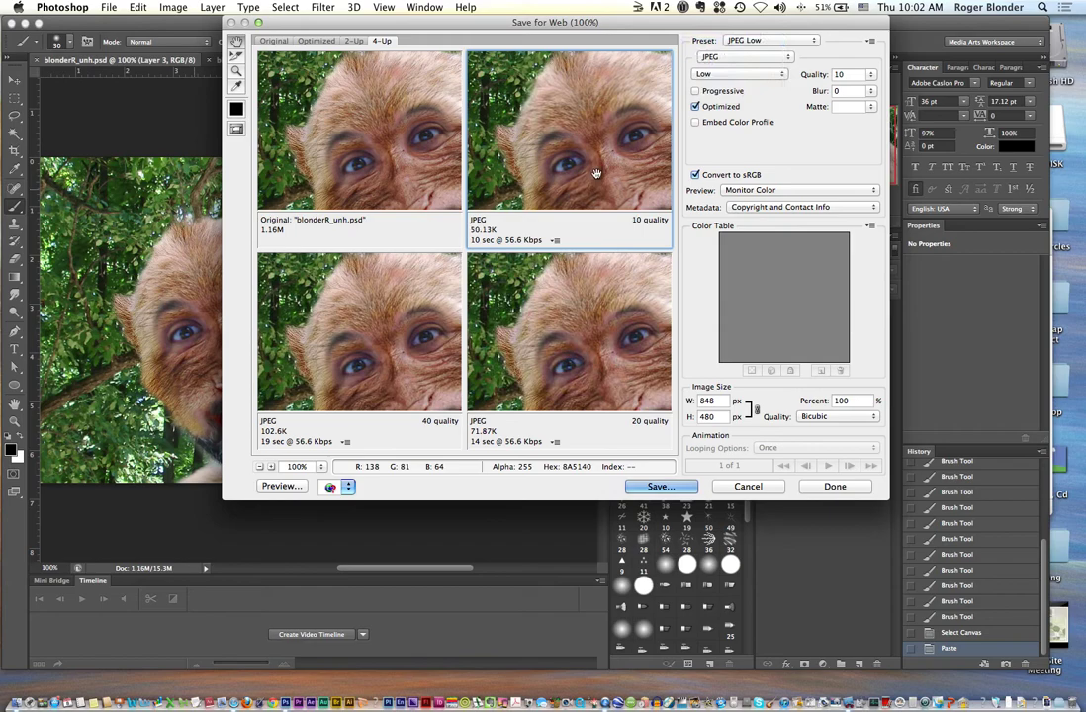
pyautogui.scroll(-5, 599, 175)
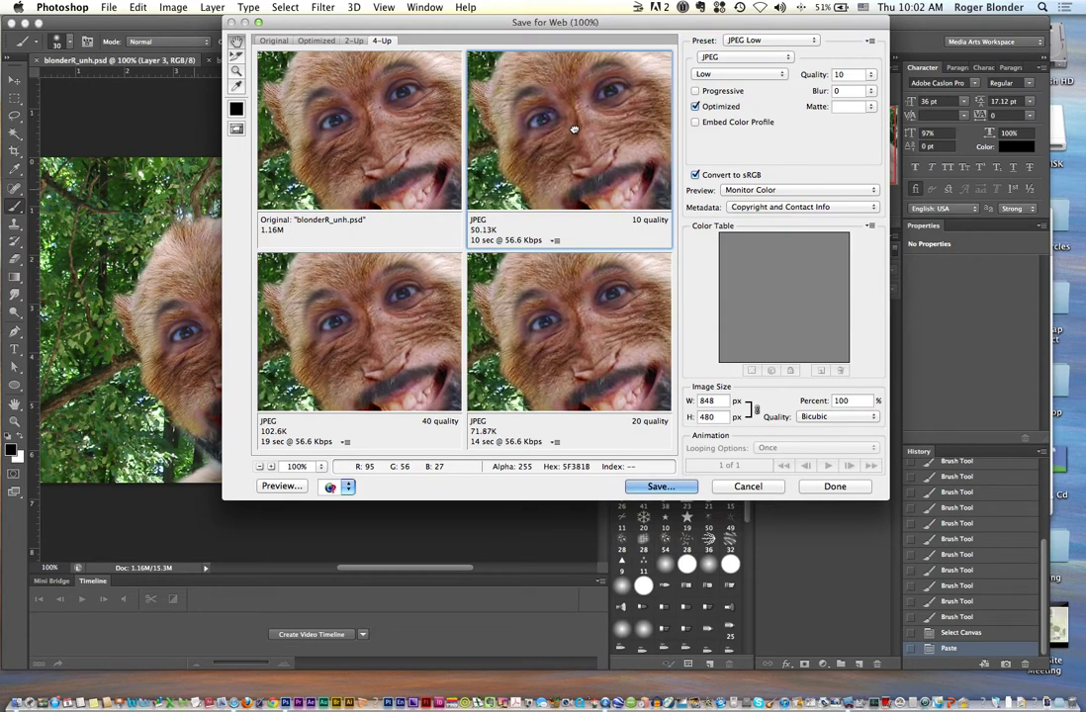
pyautogui.scroll(-5, 590, 170)
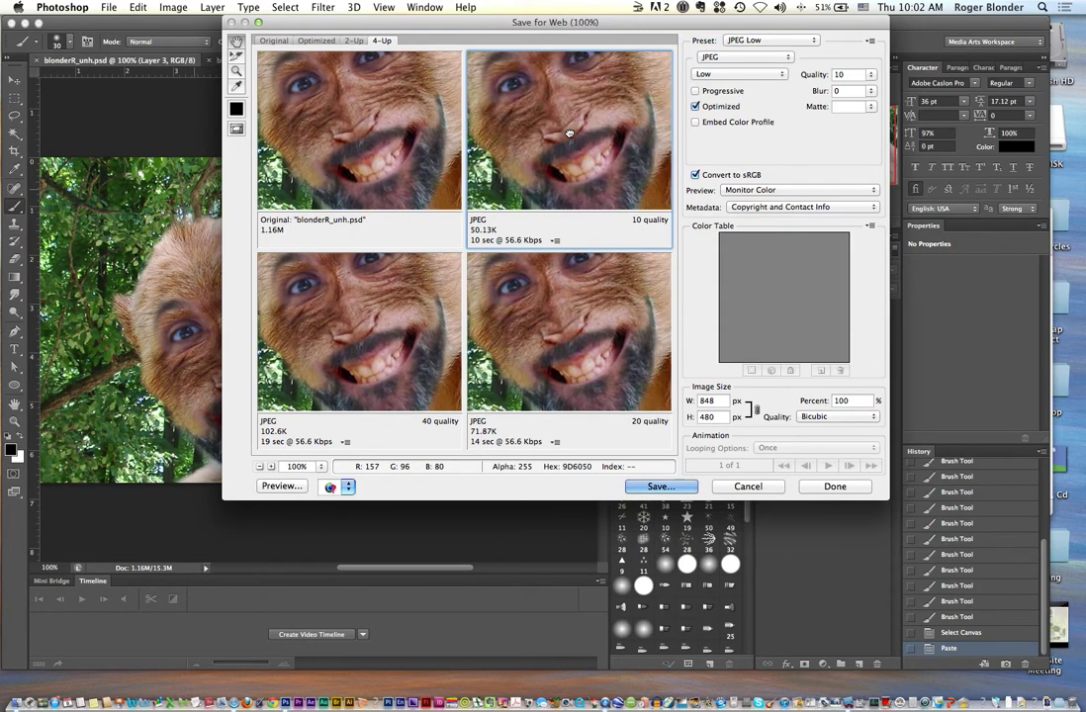
pyautogui.click(727, 74)
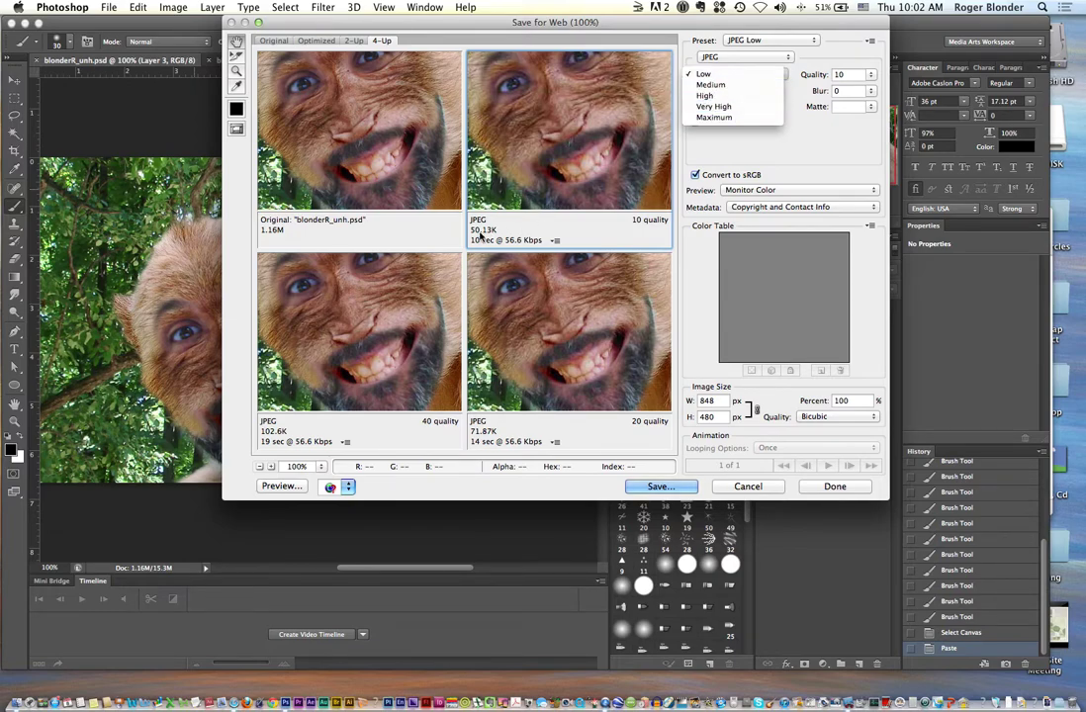
pyautogui.click(710, 85)
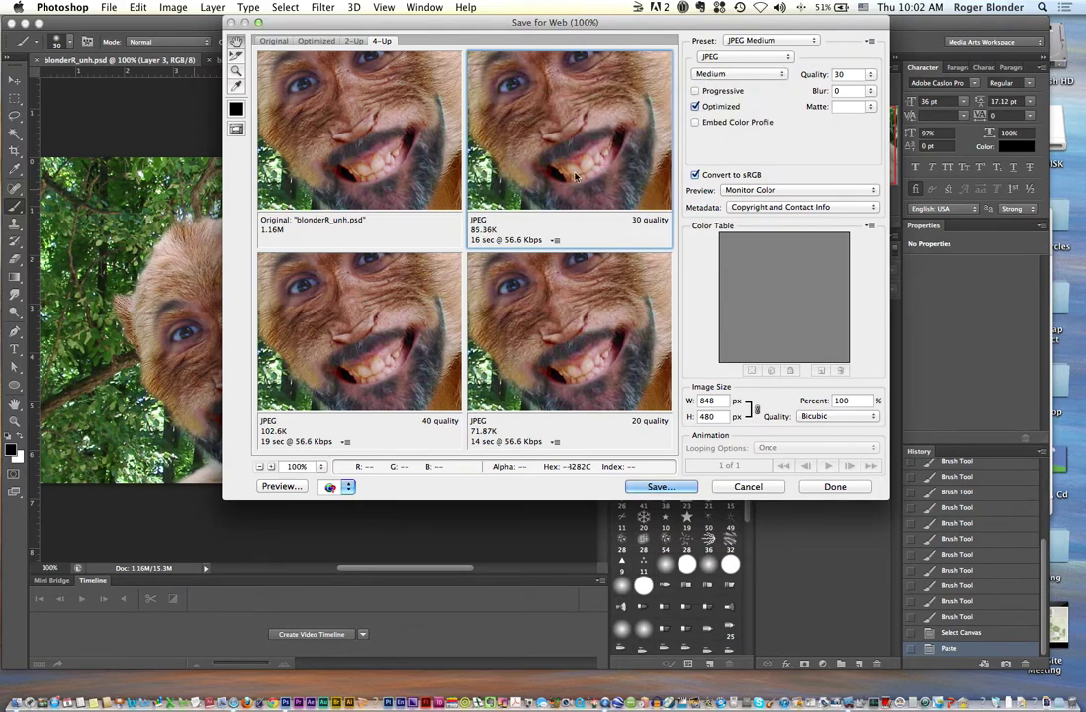
pyautogui.click(732, 74)
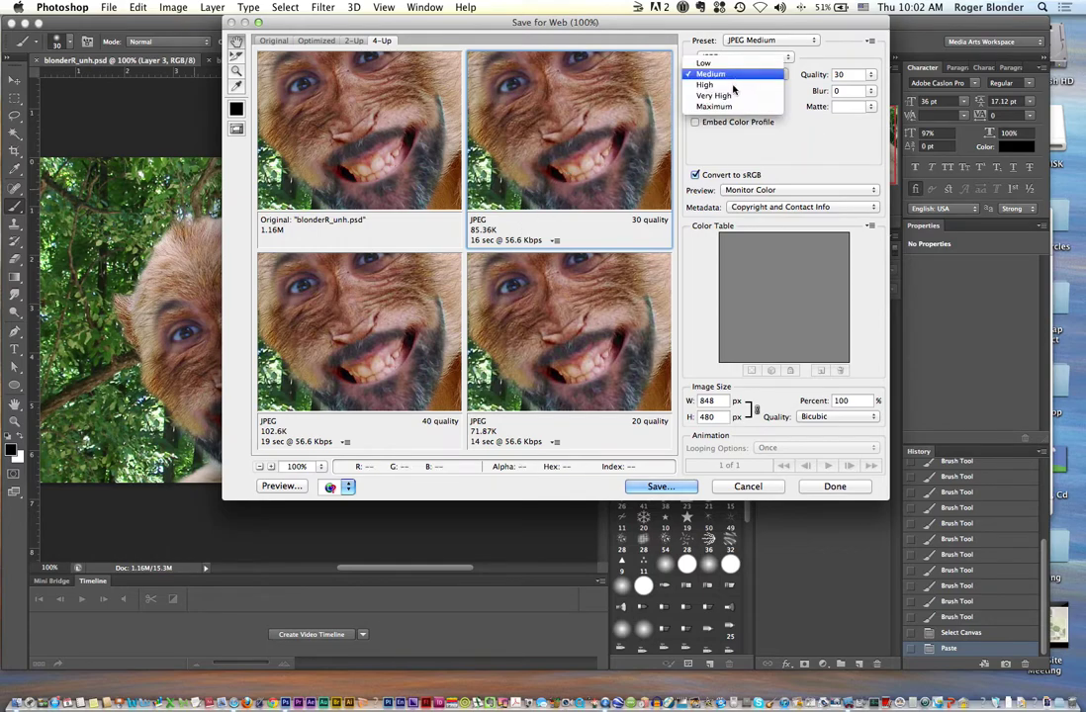
pyautogui.click(726, 97)
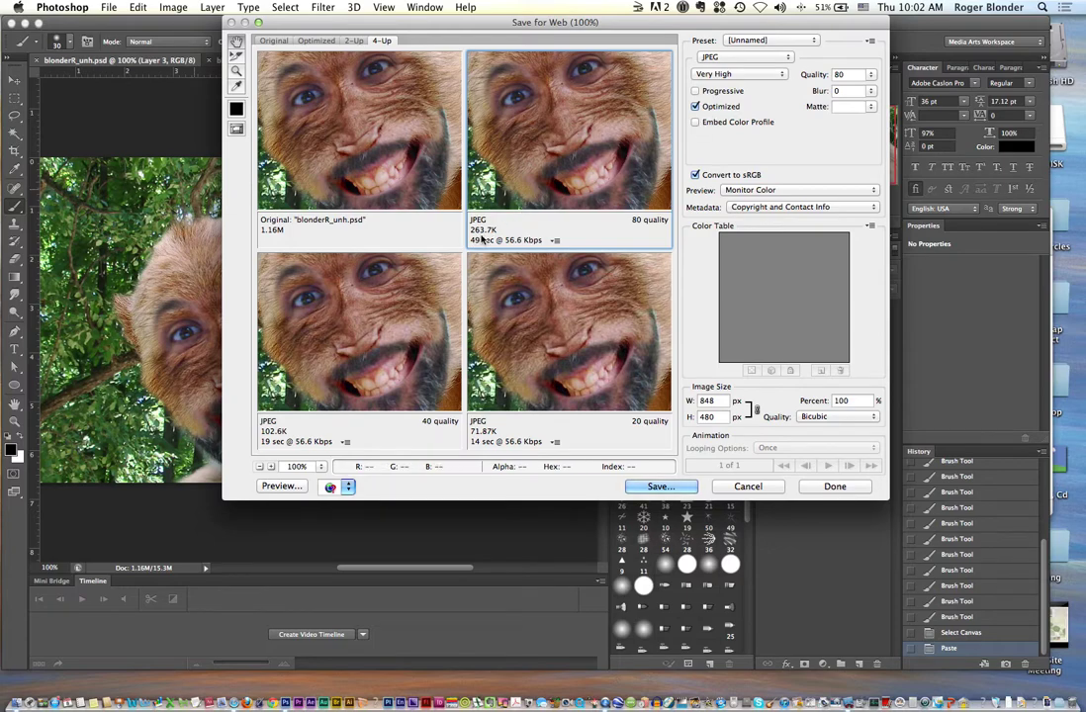
# Set the web export's JPEG quality to High and compare its preview with the lower-quality versions
pyautogui.click(740, 74)
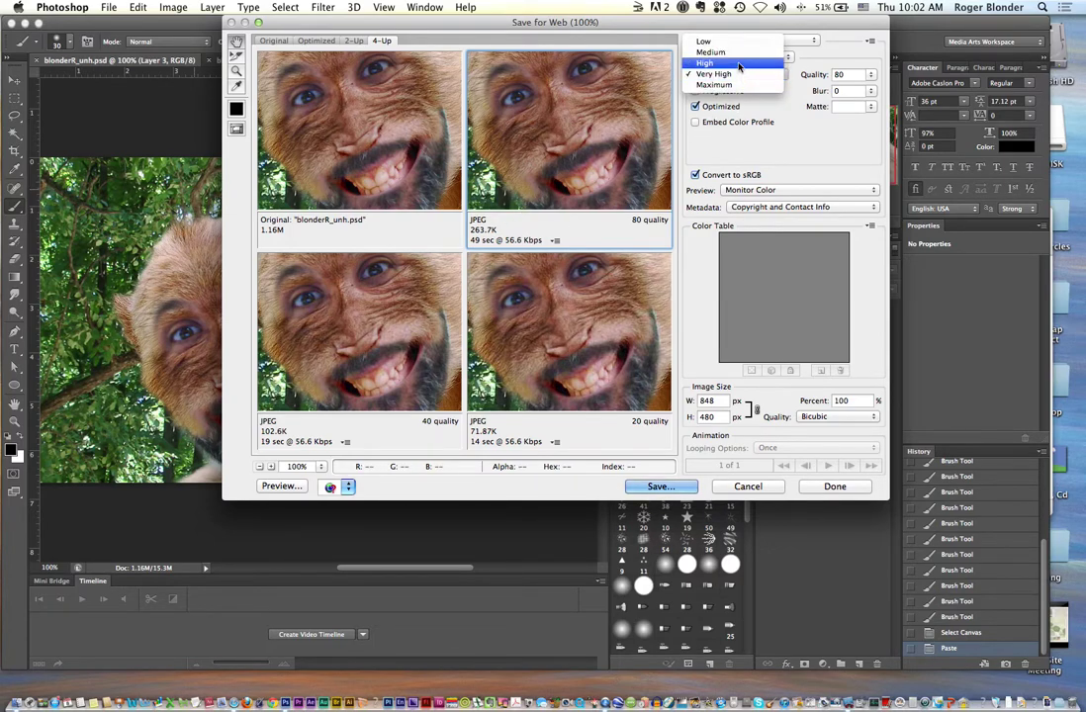
pyautogui.click(740, 59)
pyautogui.click(368, 305)
pyautogui.click(574, 384)
pyautogui.click(580, 83)
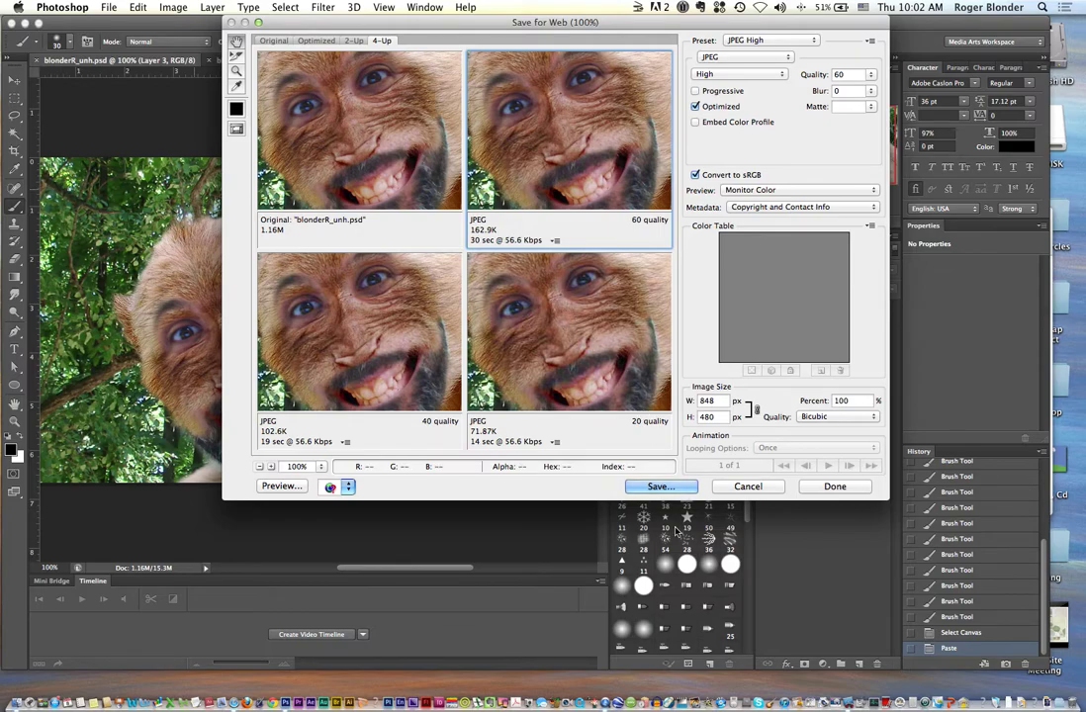
# Save the optimized JPEG under the suggested file name in the Unholy folder on the Desktop
pyautogui.click(657, 486)
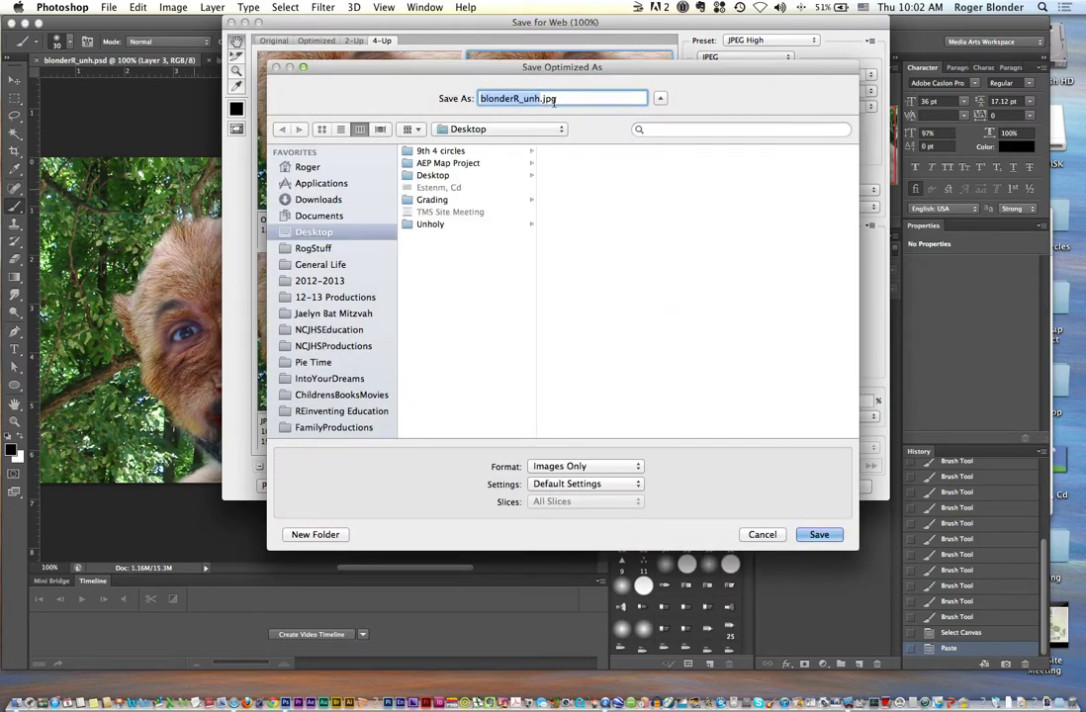
pyautogui.click(495, 175)
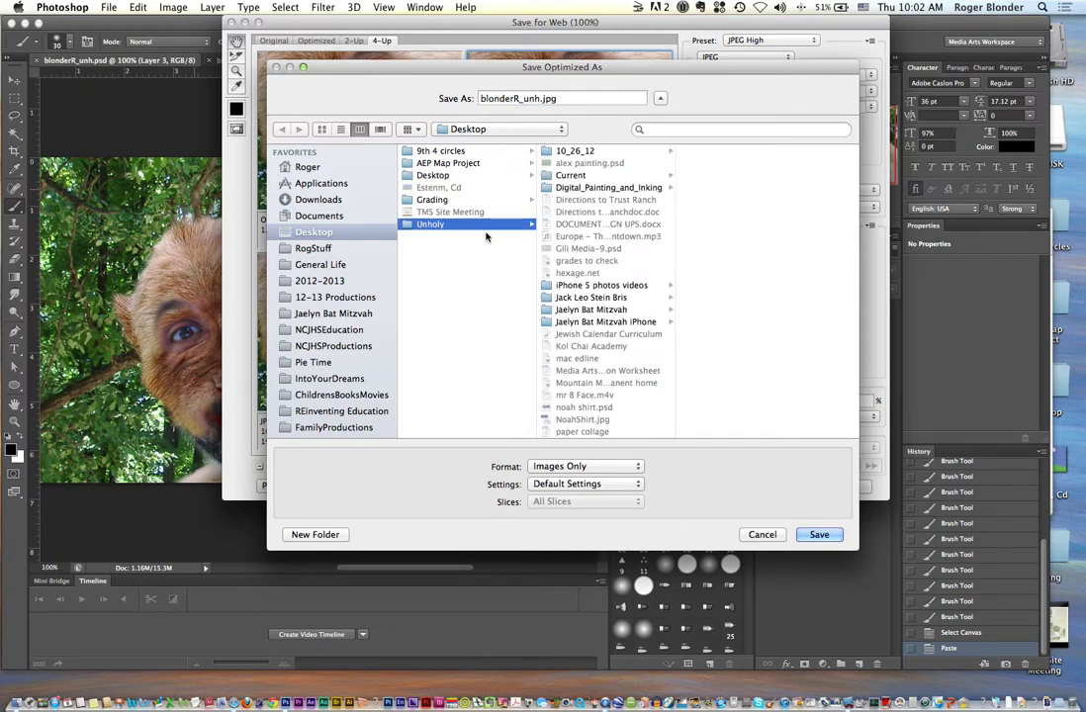
pyautogui.click(428, 223)
pyautogui.click(809, 533)
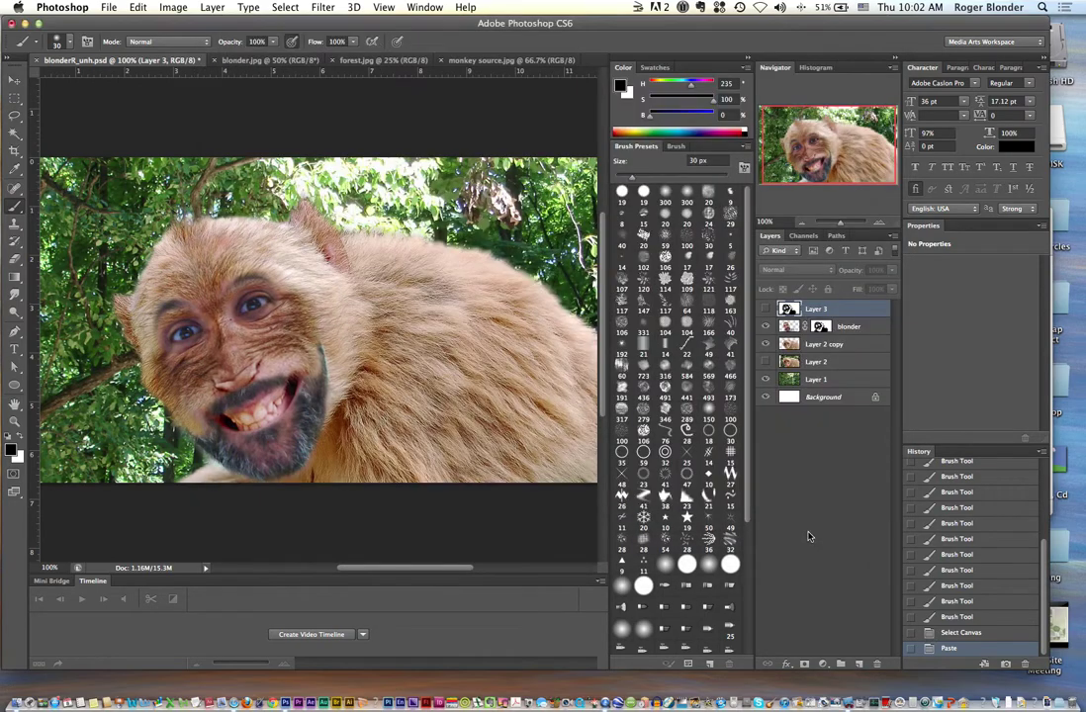
# Switch to Finder, open the Unholy folder on the desktop and check the exported JPEG's preview and file size
pyautogui.moveTo(653, 18); pyautogui.dragTo(616, 65)
pyautogui.click(981, 48)
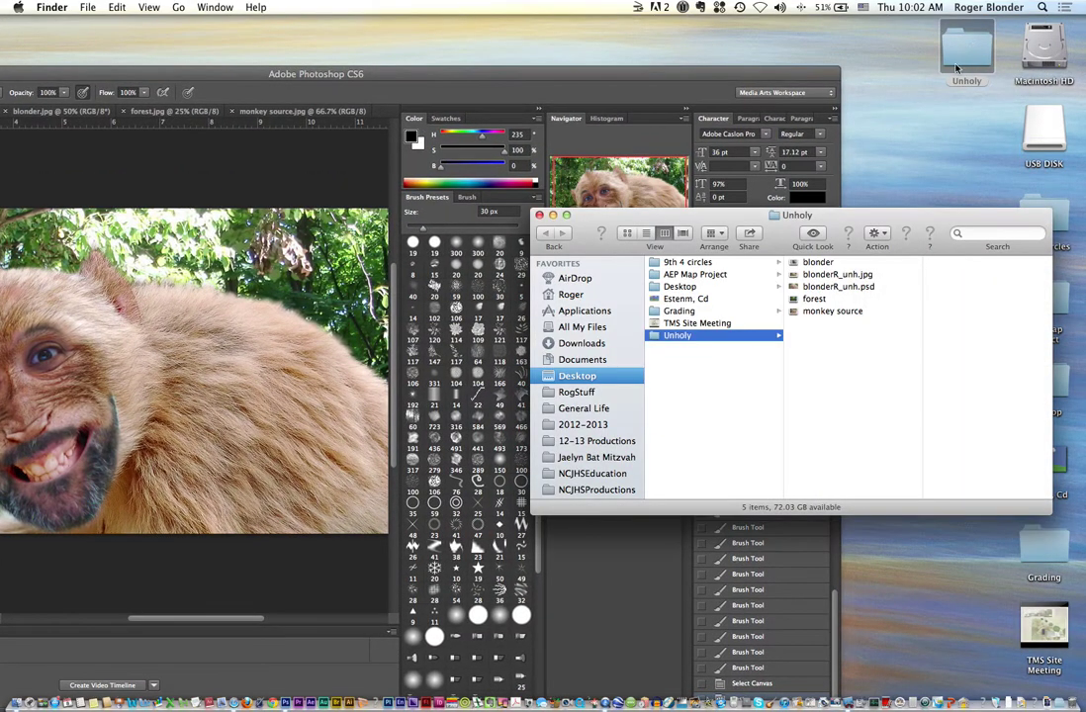
pyautogui.moveTo(805, 213); pyautogui.dragTo(666, 85)
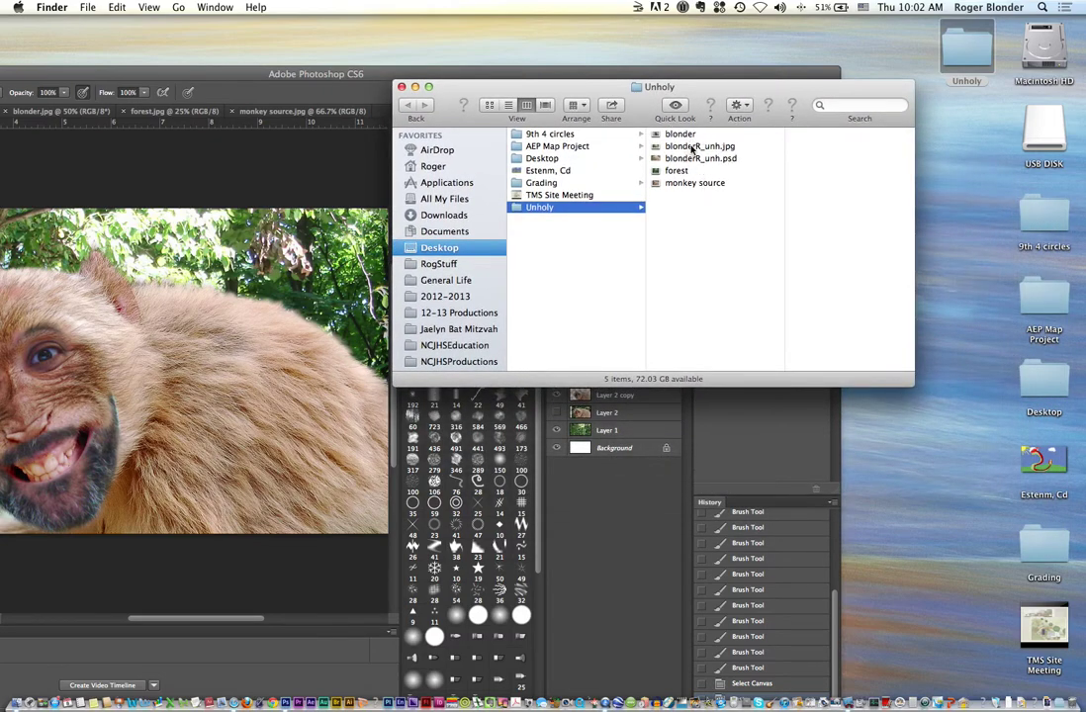
pyautogui.click(691, 148)
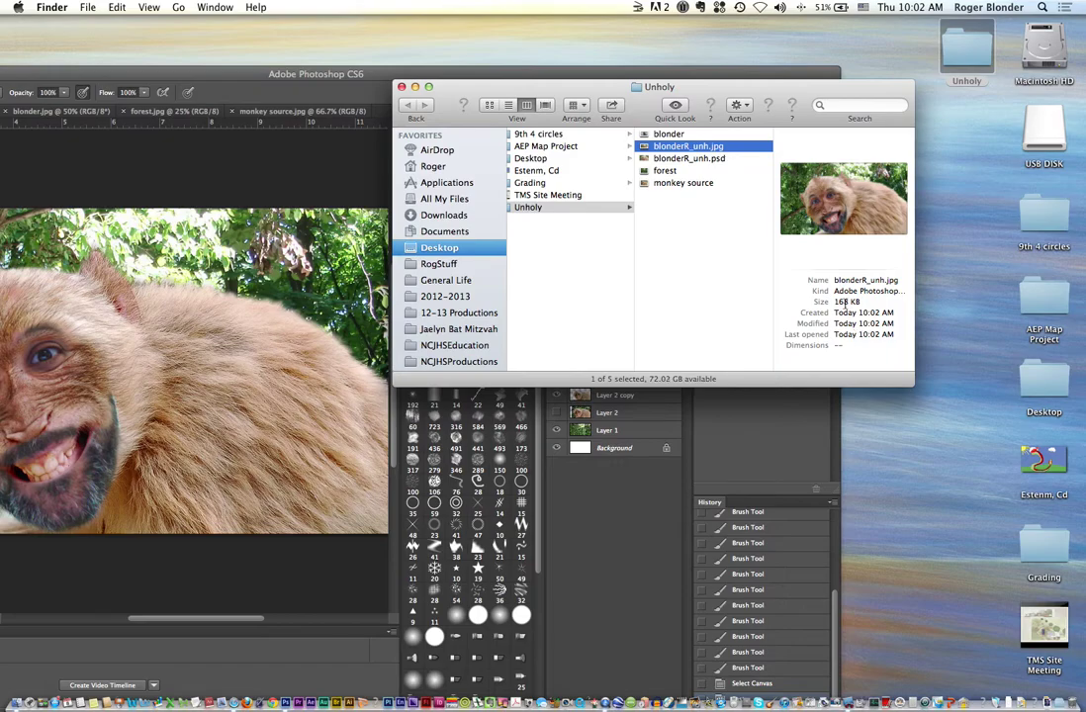
# Switch back to Photoshop and reposition the forest layer behind the monkey with the Move tool
pyautogui.click(332, 80)
pyautogui.moveTo(399, 73); pyautogui.dragTo(698, 22)
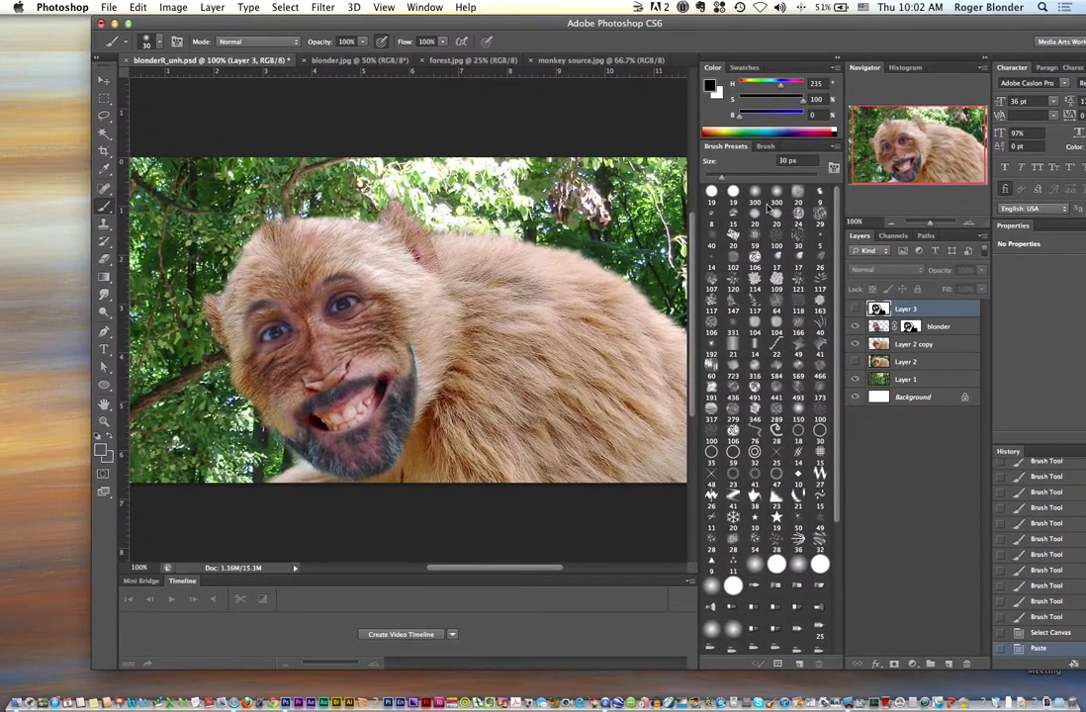
pyautogui.click(883, 382)
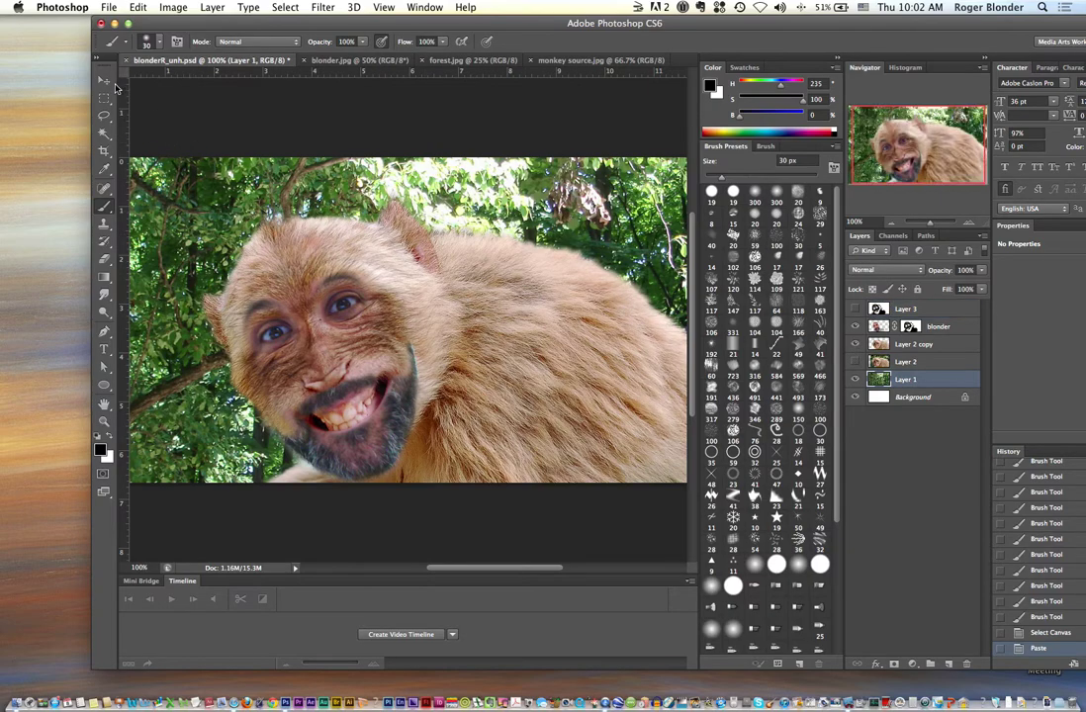
pyautogui.click(105, 79)
pyautogui.moveTo(295, 217); pyautogui.dragTo(198, 190)
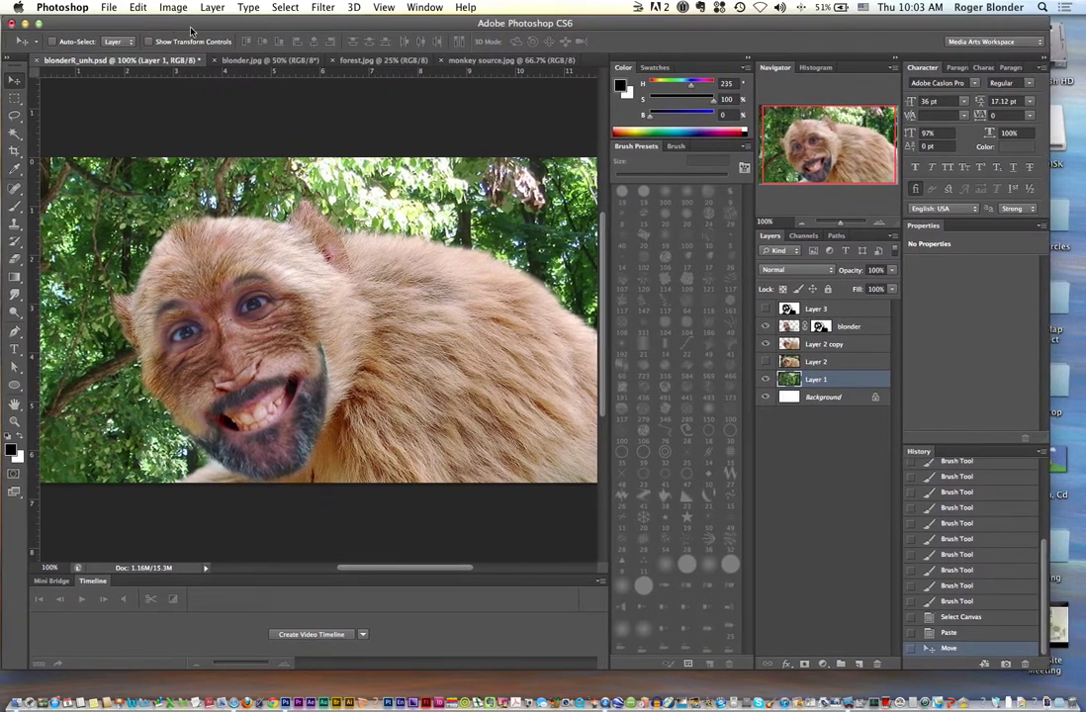